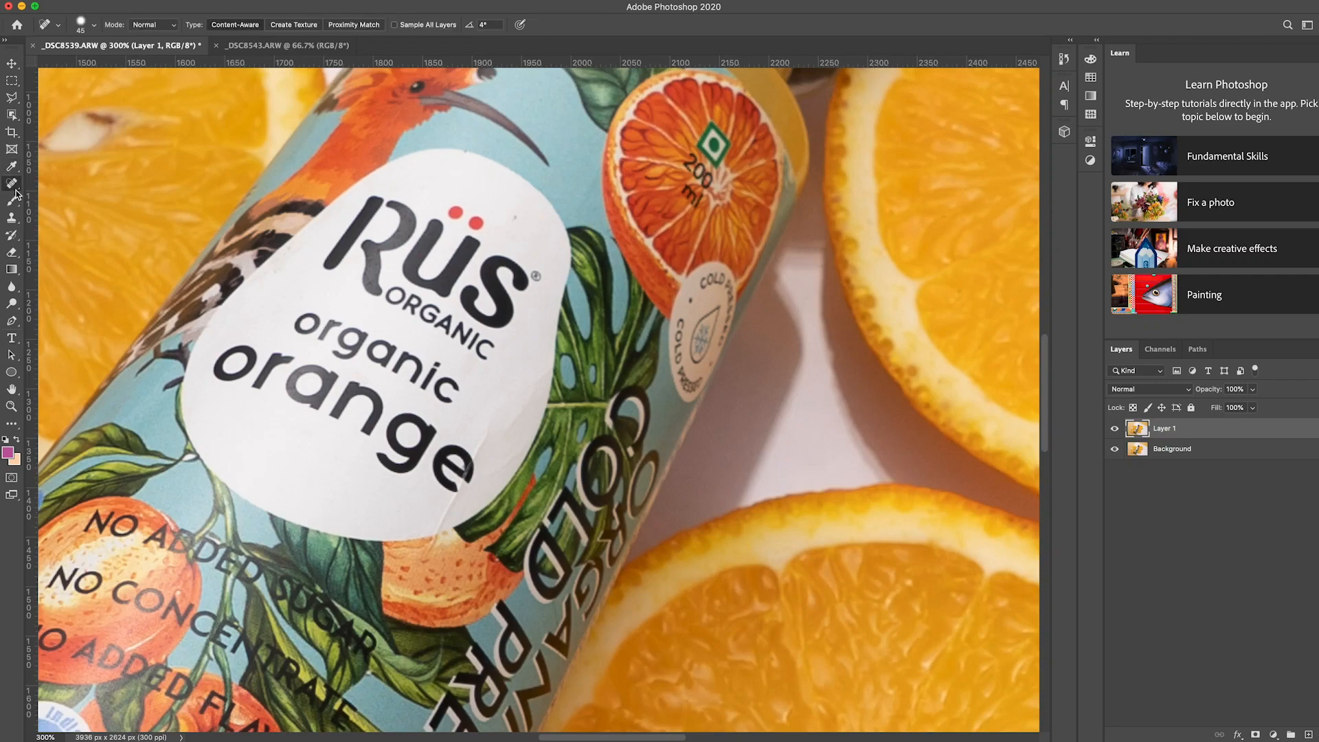
# Retouch the creases and marks on the bottle's white label with the Spot Healing Brush, adjusting the brush size as needed.
pyautogui.moveTo(489, 425); pyautogui.dragTo(487, 442)
pyautogui.press('[')
pyautogui.press('[')
pyautogui.moveTo(505, 433); pyautogui.dragTo(516, 412)
pyautogui.moveTo(521, 409)
pyautogui.mouseDown()
pyautogui.moveTo(535, 380)
pyautogui.moveTo(484, 446)
pyautogui.moveTo(498, 468)
pyautogui.moveTo(505, 433)
pyautogui.mouseUp()
pyautogui.click(493, 472)
pyautogui.click(491, 435)
pyautogui.click(480, 444)
pyautogui.press('[')
pyautogui.moveTo(453, 499); pyautogui.dragTo(438, 526)
pyautogui.moveTo(475, 450); pyautogui.dragTo(489, 437)
pyautogui.press(']')
pyautogui.moveTo(539, 368); pyautogui.dragTo(509, 412)
# Heal the small spots and reflections on the bottle's glass base with the Spot Healing Brush.
pyautogui.moveTo(371, 495); pyautogui.dragTo(667, 299)
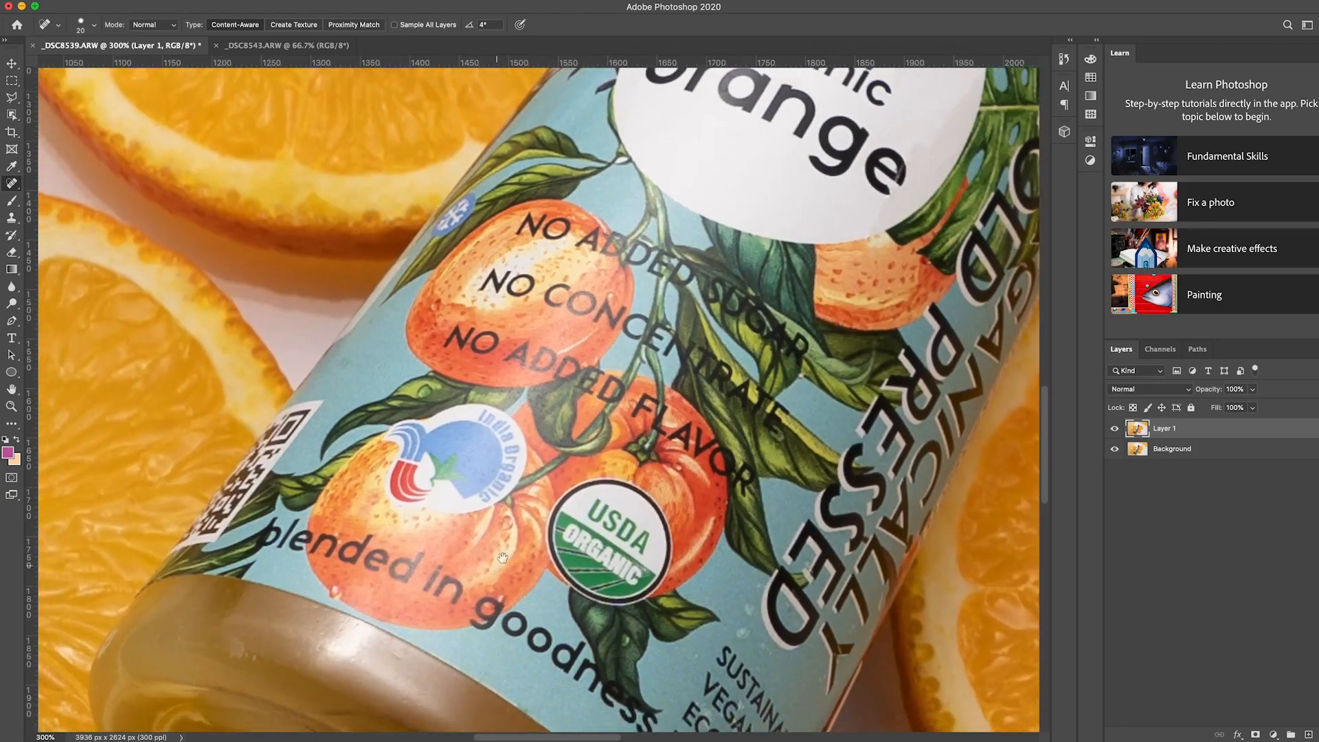
pyautogui.moveTo(495, 571); pyautogui.dragTo(668, 352)
pyautogui.scroll(-5, 622, 550)
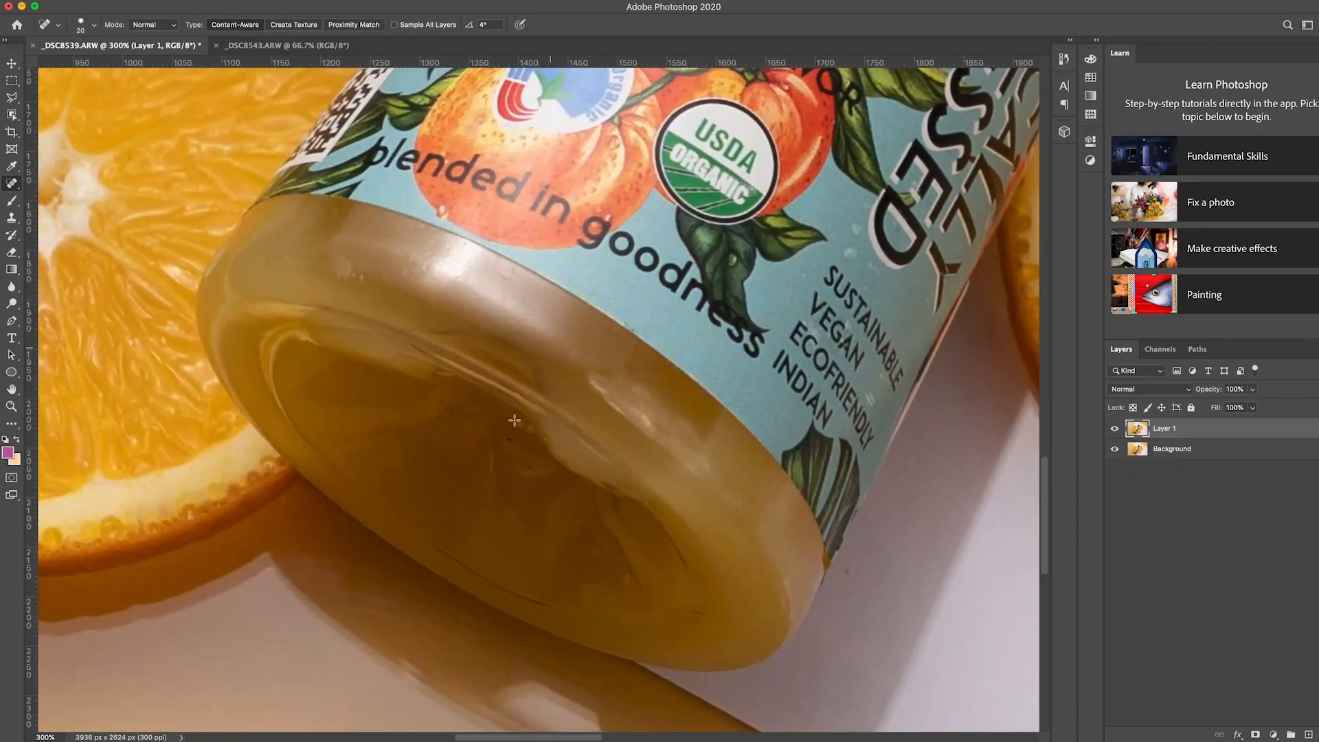
pyautogui.click(715, 608)
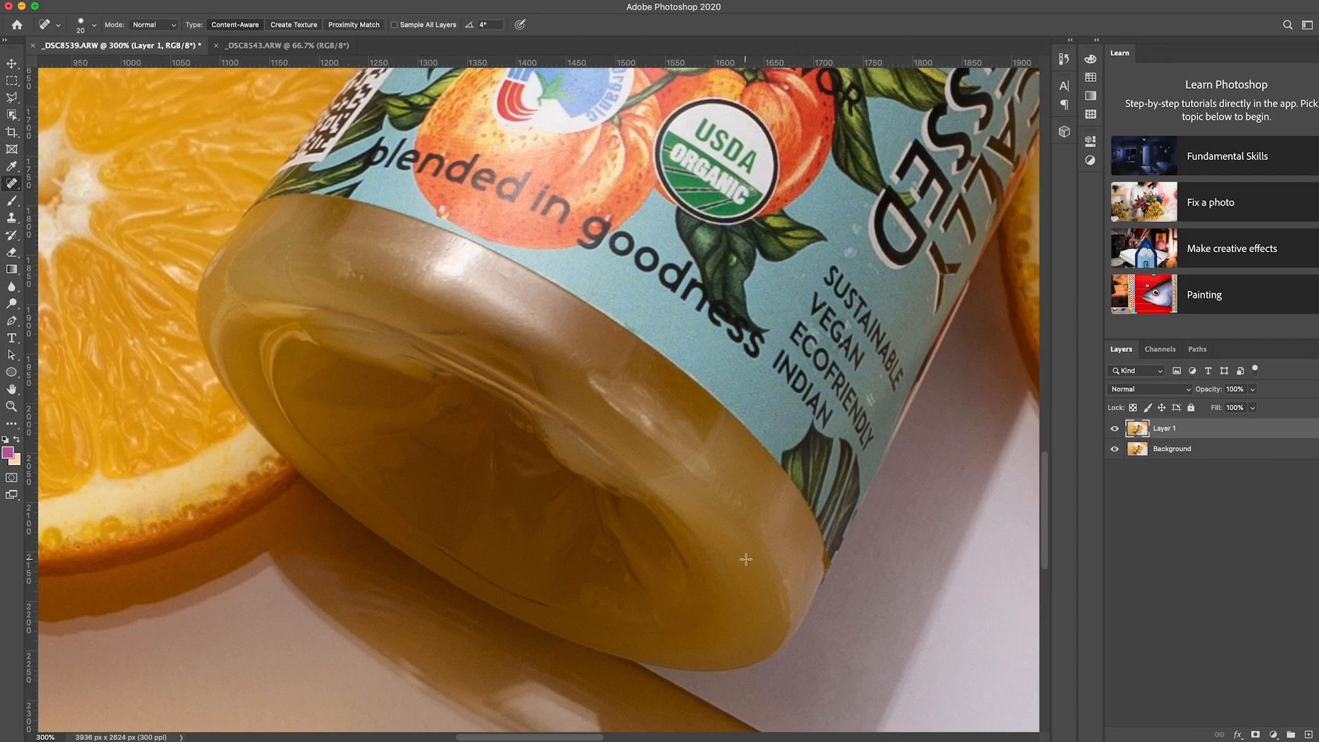
pyautogui.moveTo(432, 334); pyautogui.dragTo(474, 338)
pyautogui.moveTo(335, 268); pyautogui.dragTo(358, 270)
pyautogui.click(285, 248)
pyautogui.click(502, 274)
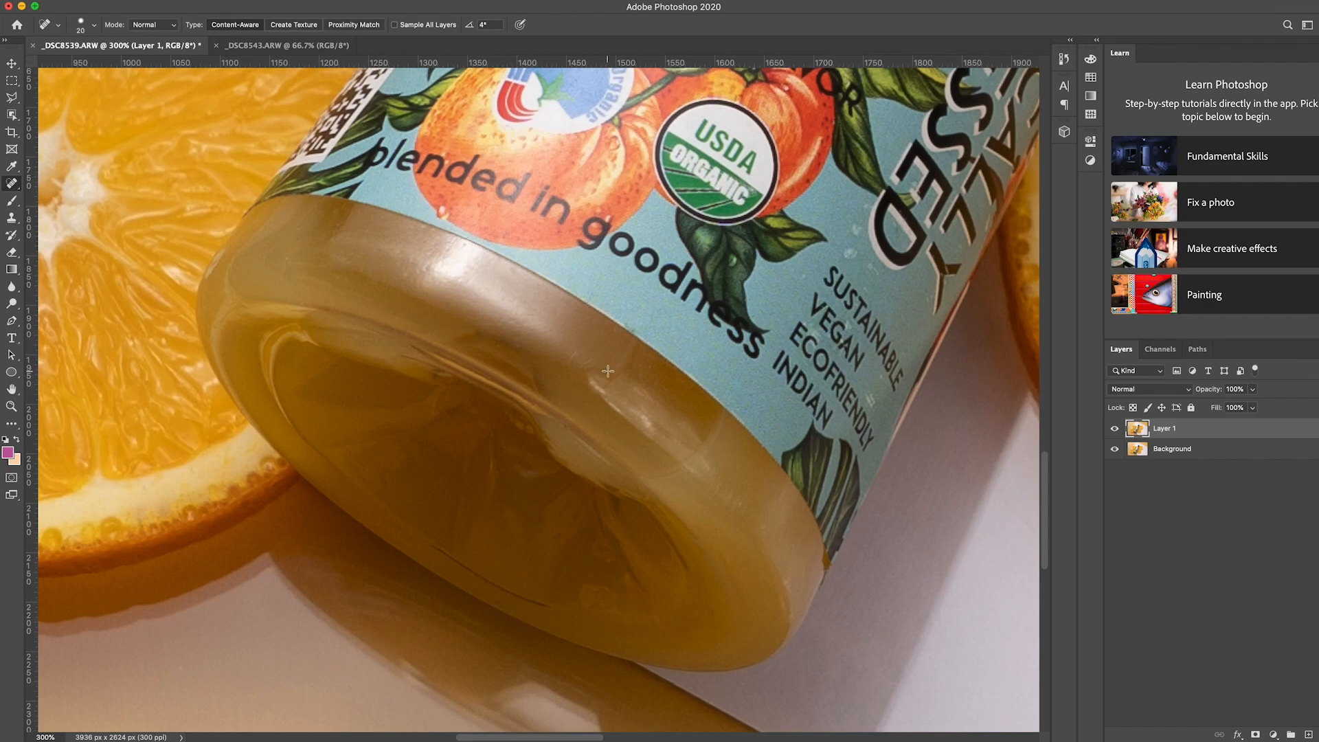
# Examine the bottle's label, cap and the neighbouring orange slice for remaining blemishes, then fit the whole photo in view.
pyautogui.scroll(2, 617, 517)
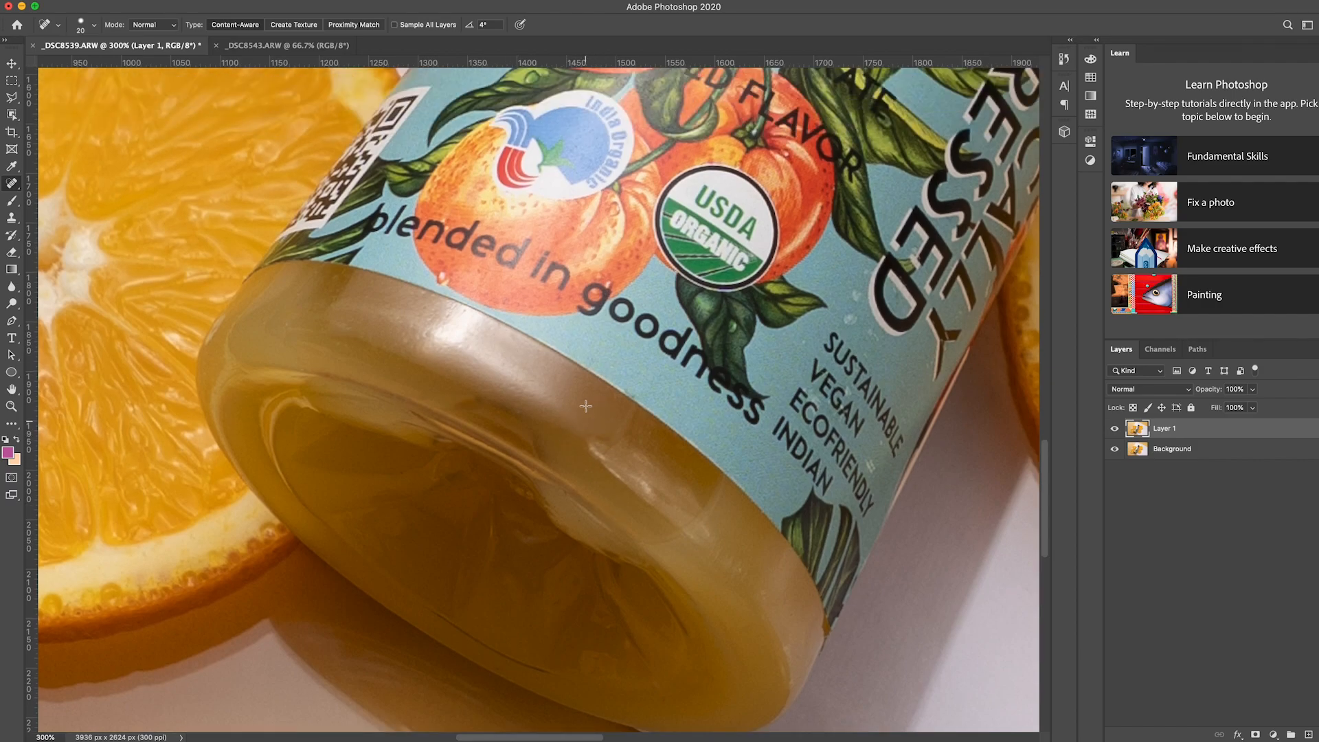
pyautogui.scroll(10, 569, 418)
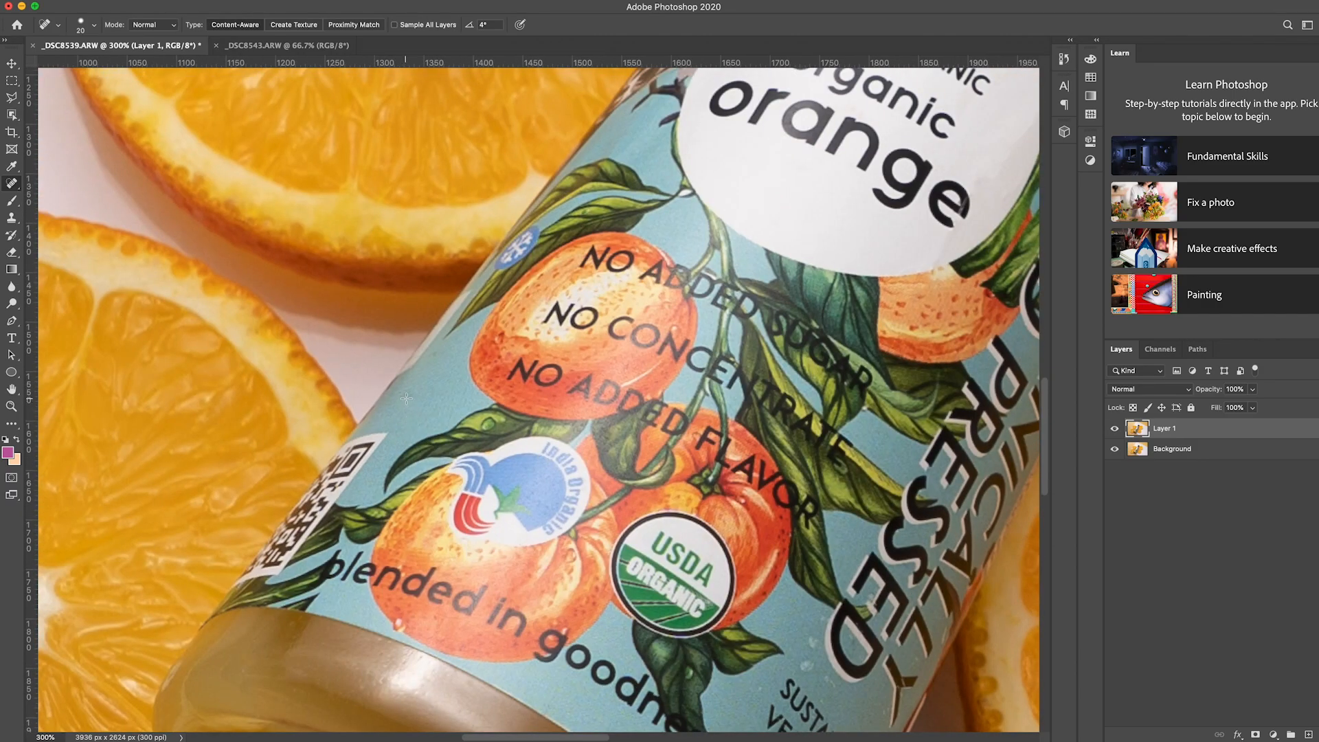
pyautogui.scroll(8, 429, 353)
pyautogui.hscroll(8, 430, 354)
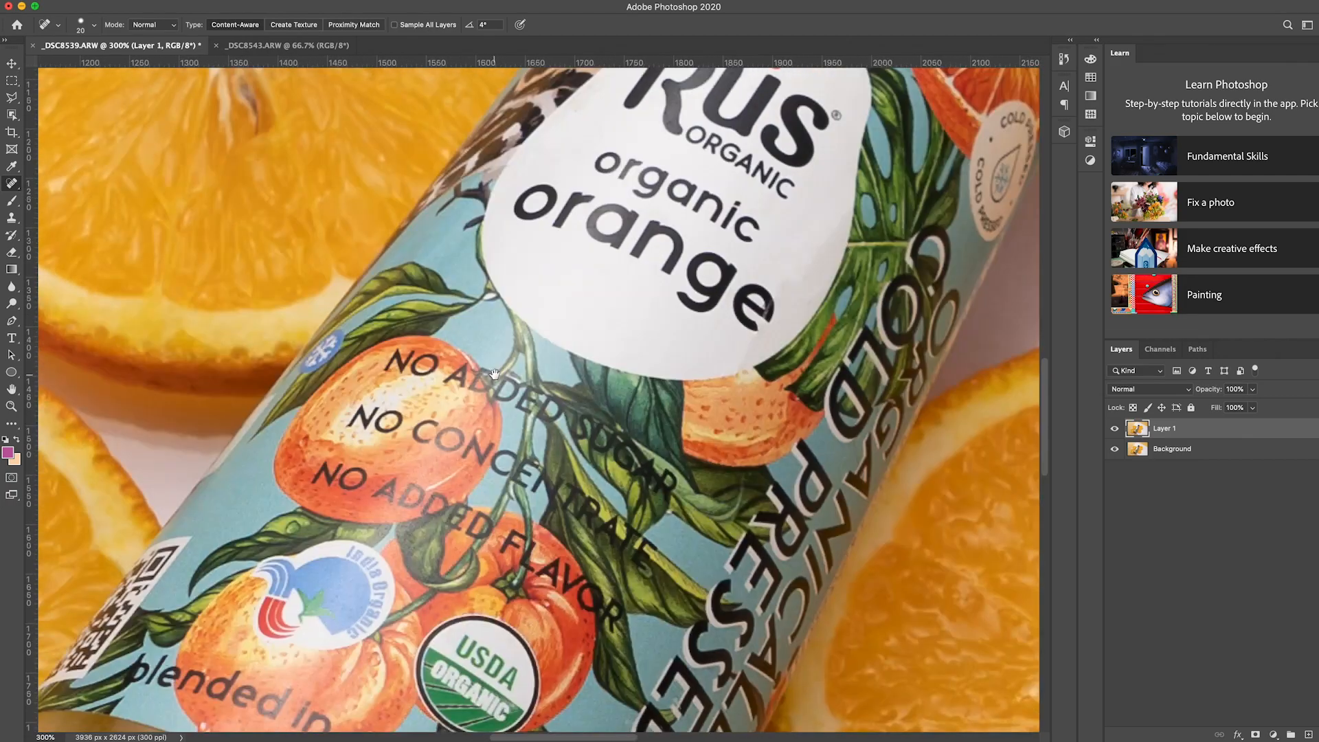
pyautogui.scroll(4, 408, 554)
pyautogui.hscroll(4, 408, 553)
pyautogui.scroll(-2, 481, 502)
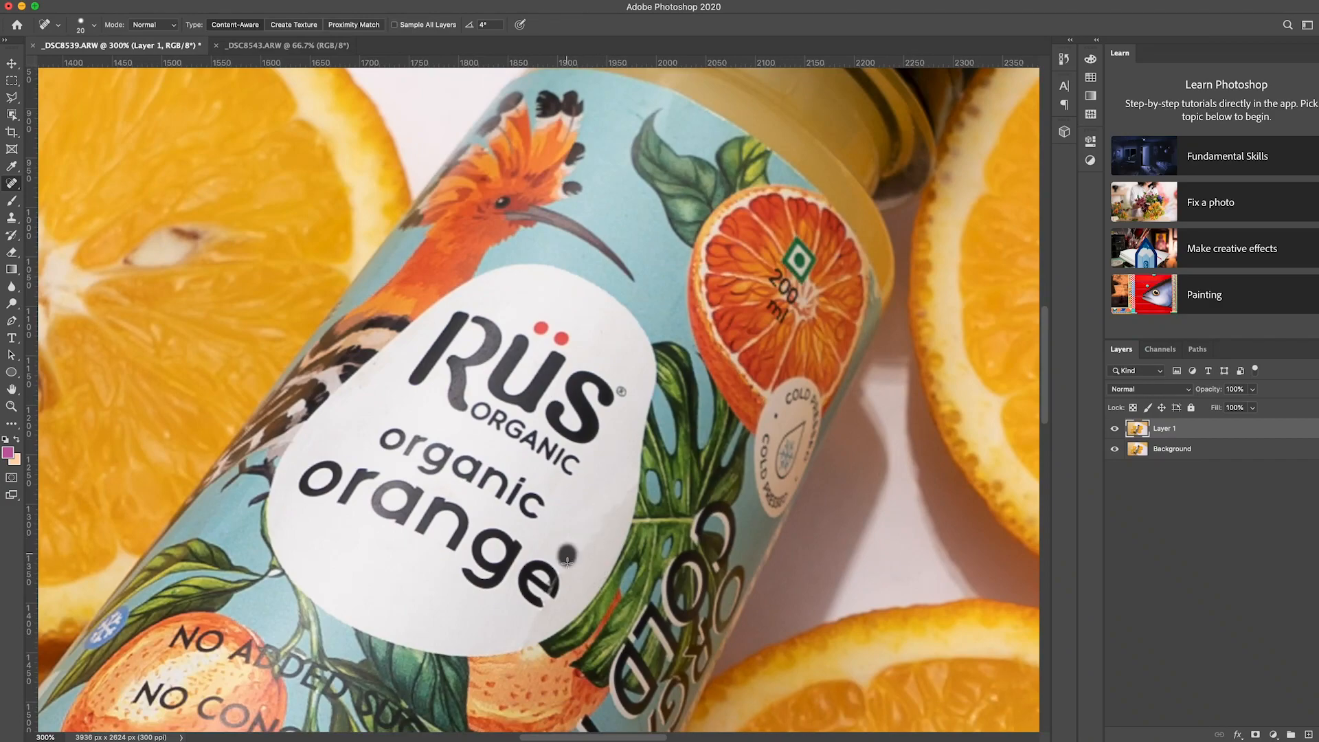
pyautogui.scroll(3, 508, 626)
pyautogui.moveTo(636, 455); pyautogui.dragTo(512, 525)
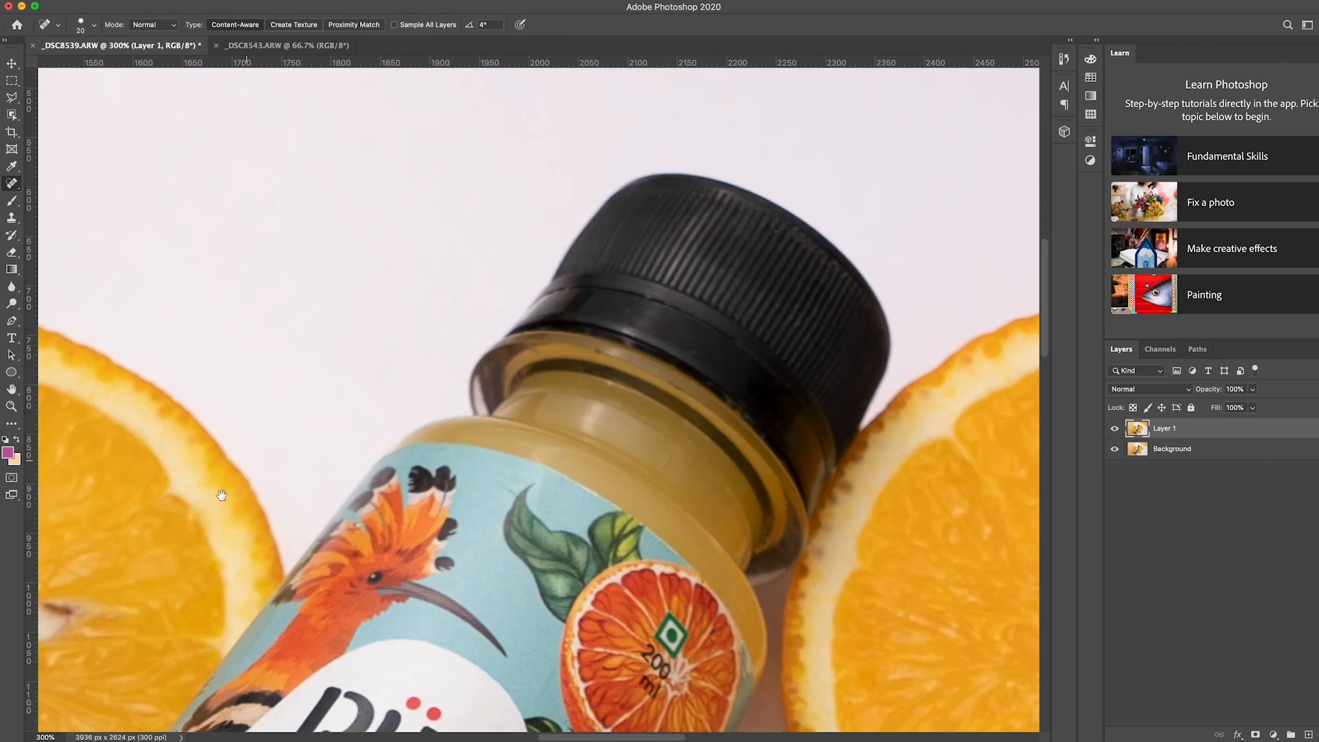
pyautogui.moveTo(232, 474); pyautogui.dragTo(633, 341)
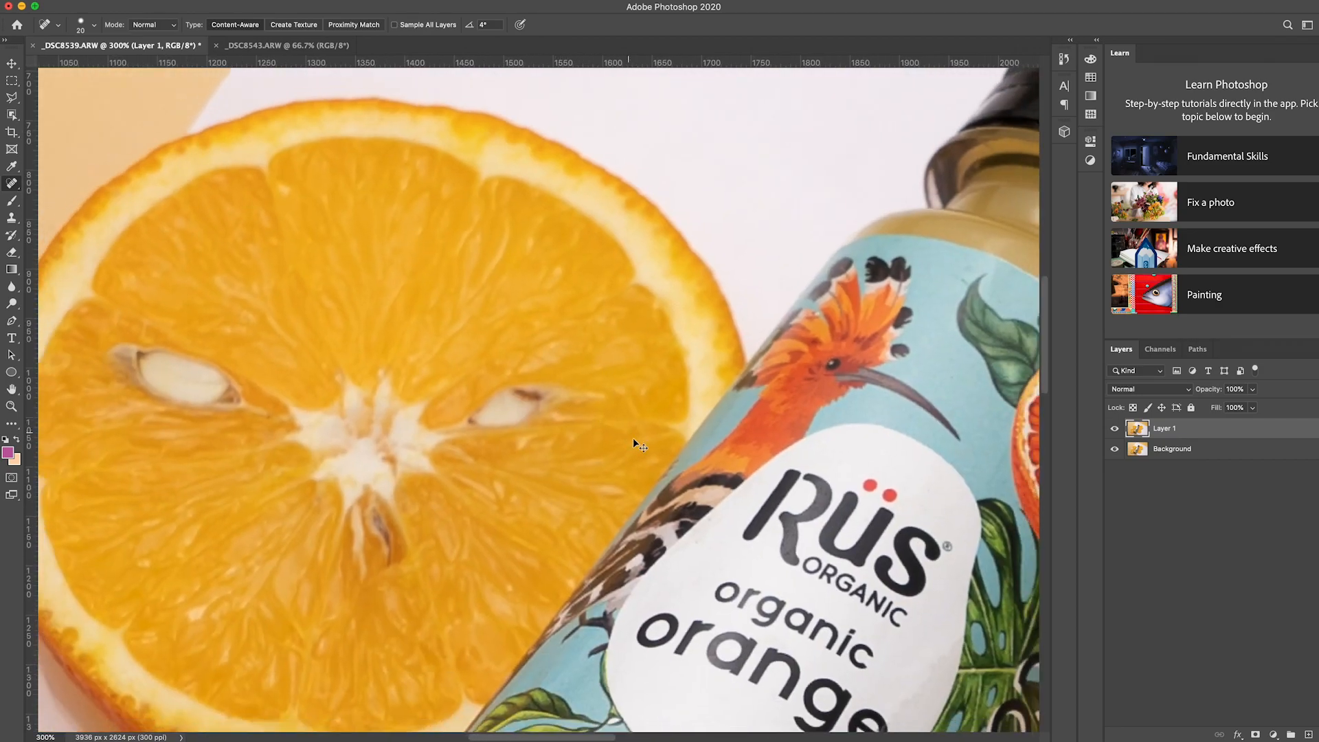
pyautogui.press('super+0')
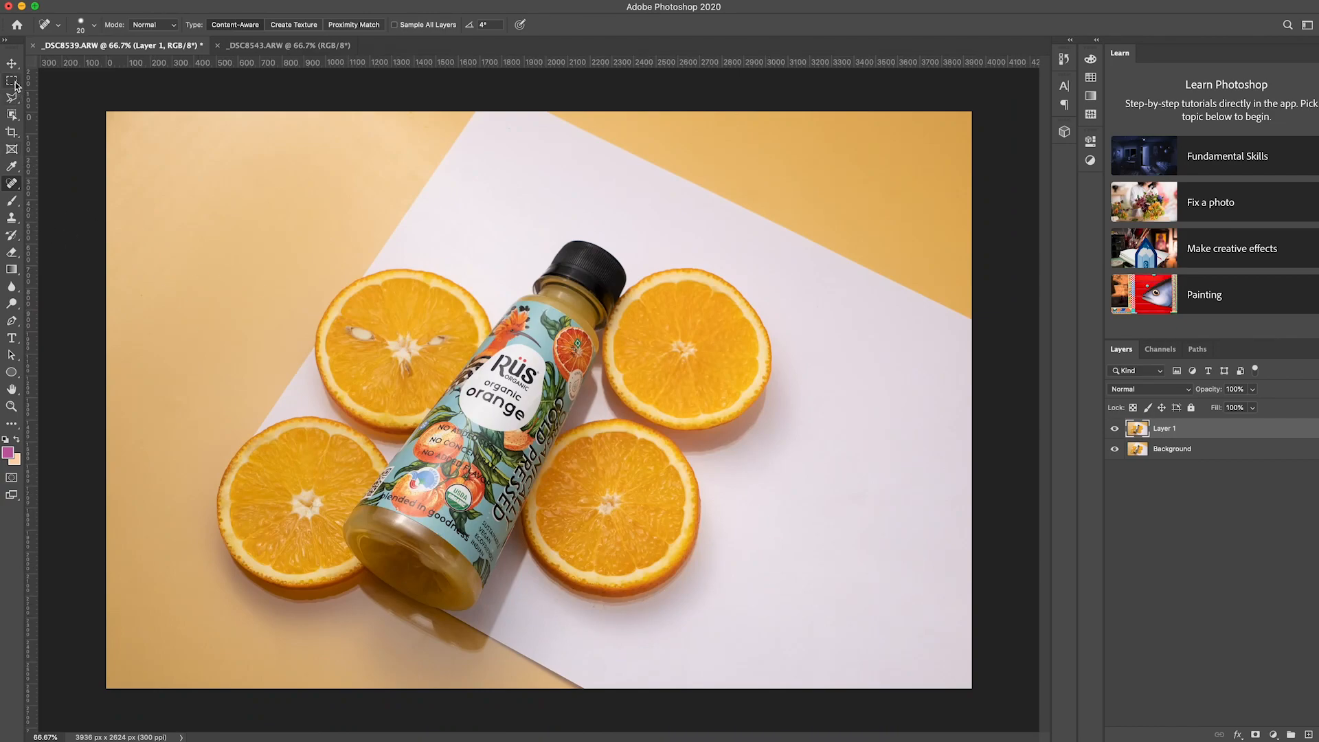
# Select the orange slice at the lower right of the bottle with the Object Selection tool, then switch to Quick Selection.
pyautogui.click(14, 116)
pyautogui.click(79, 114)
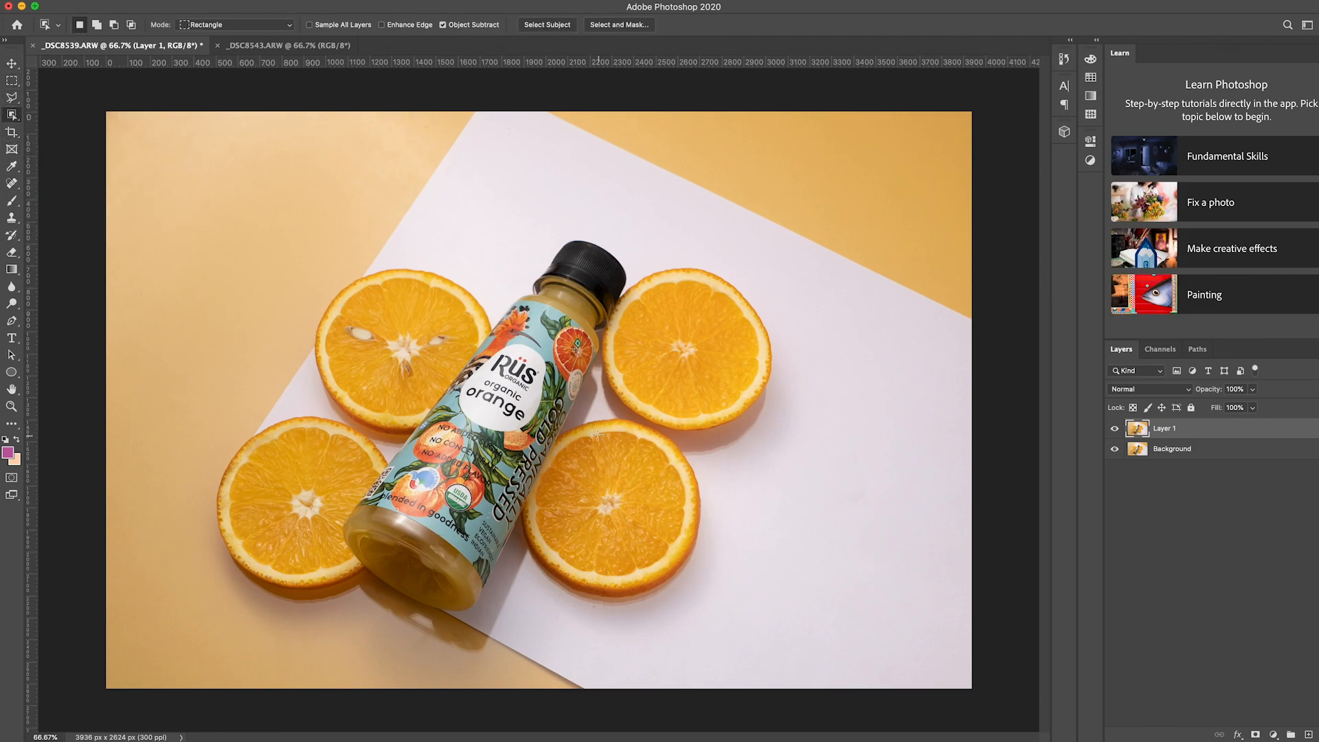
pyautogui.moveTo(517, 430); pyautogui.dragTo(700, 612)
pyautogui.rightClick(14, 118)
pyautogui.click(69, 130)
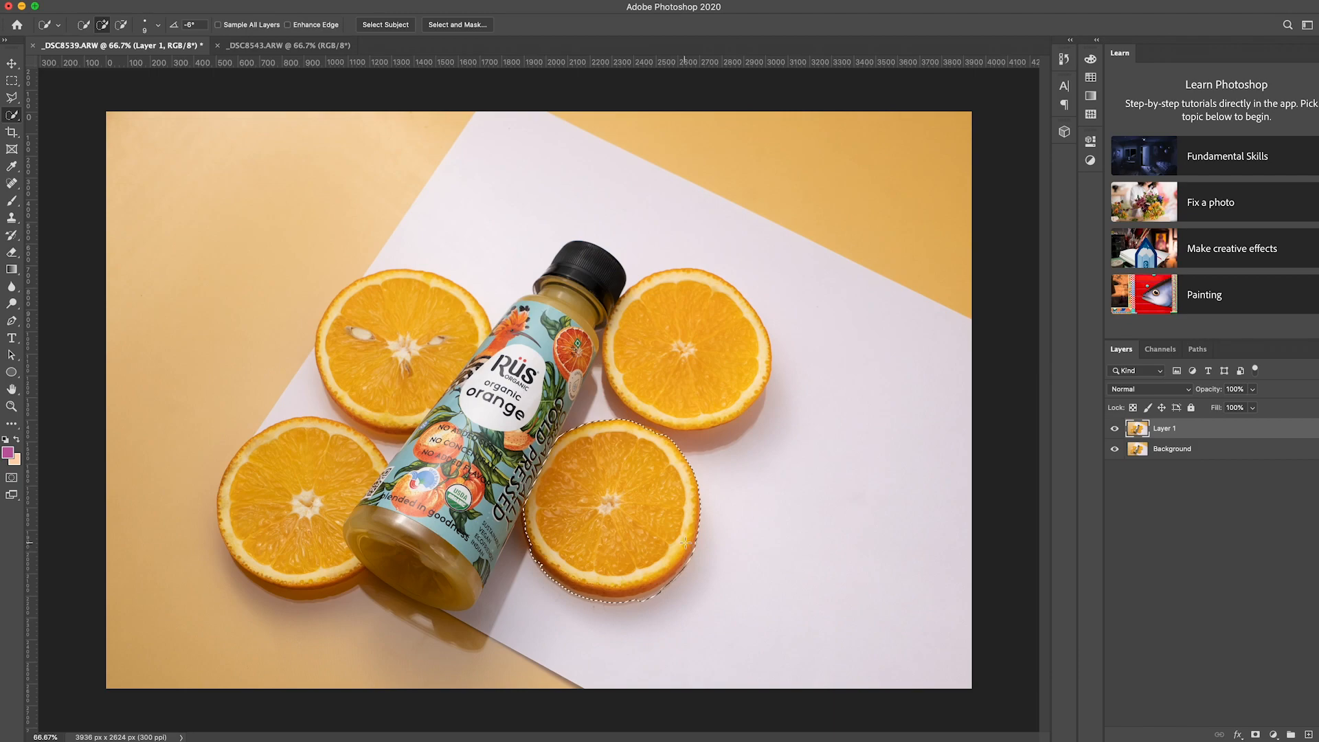
# Copy the selected orange slice to a new layer and move it into the photo's top-left corner.
pyautogui.press('super+j')
pyautogui.press('v')
pyautogui.moveTo(571, 452); pyautogui.dragTo(111, 112)
# Duplicate the corner slice, placing a rotated copy in the photo's top-right corner and another copy at the top edge above the bottle.
pyautogui.press('super+j')
pyautogui.moveTo(189, 200); pyautogui.dragTo(943, 163)
pyautogui.press('super+t')
pyautogui.moveTo(920, 277); pyautogui.dragTo(932, 226)
pyautogui.click(665, 25)
pyautogui.moveTo(187, 170); pyautogui.dragTo(483, 75)
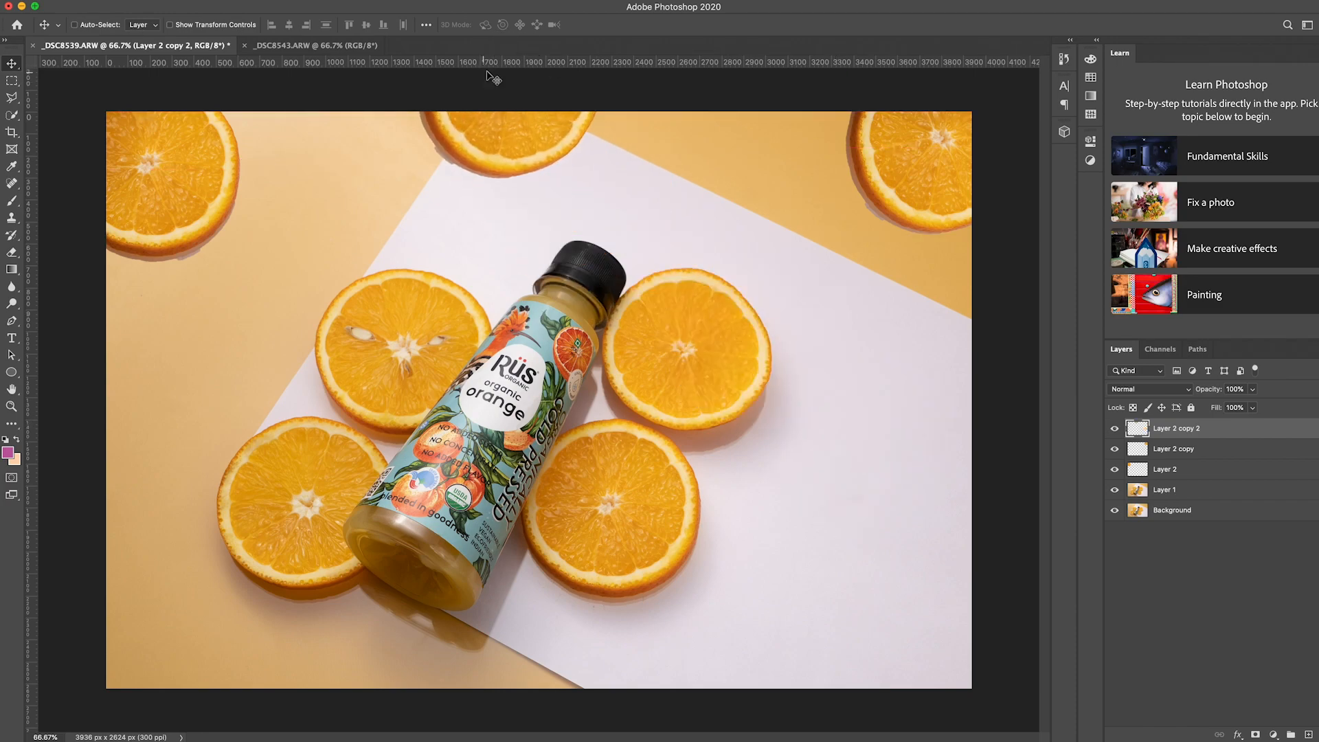
# Place another copy of the orange slice in the photo's bottom-left corner and rotate it.
pyautogui.moveTo(497, 154); pyautogui.dragTo(172, 544)
pyautogui.hotkey('ctrl', 't')
pyautogui.moveTo(69, 388); pyautogui.dragTo(26, 399)
pyautogui.moveTo(198, 490); pyautogui.dragTo(158, 650)
pyautogui.click(665, 25)
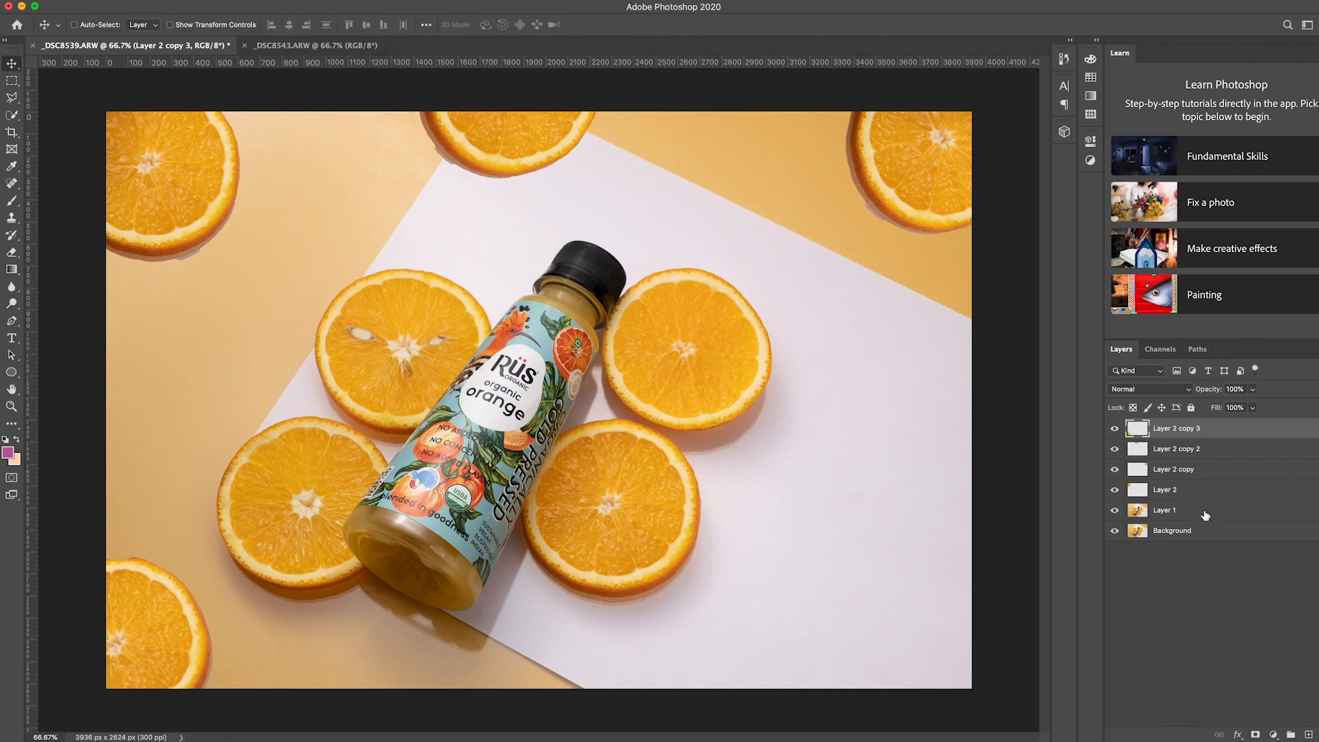
# Select the orange slice beside the bottle cap on Layer 1 with the Object Selection tool.
pyautogui.keyDown('ctrl'); pyautogui.click(606, 268); pyautogui.keyUp('ctrl')
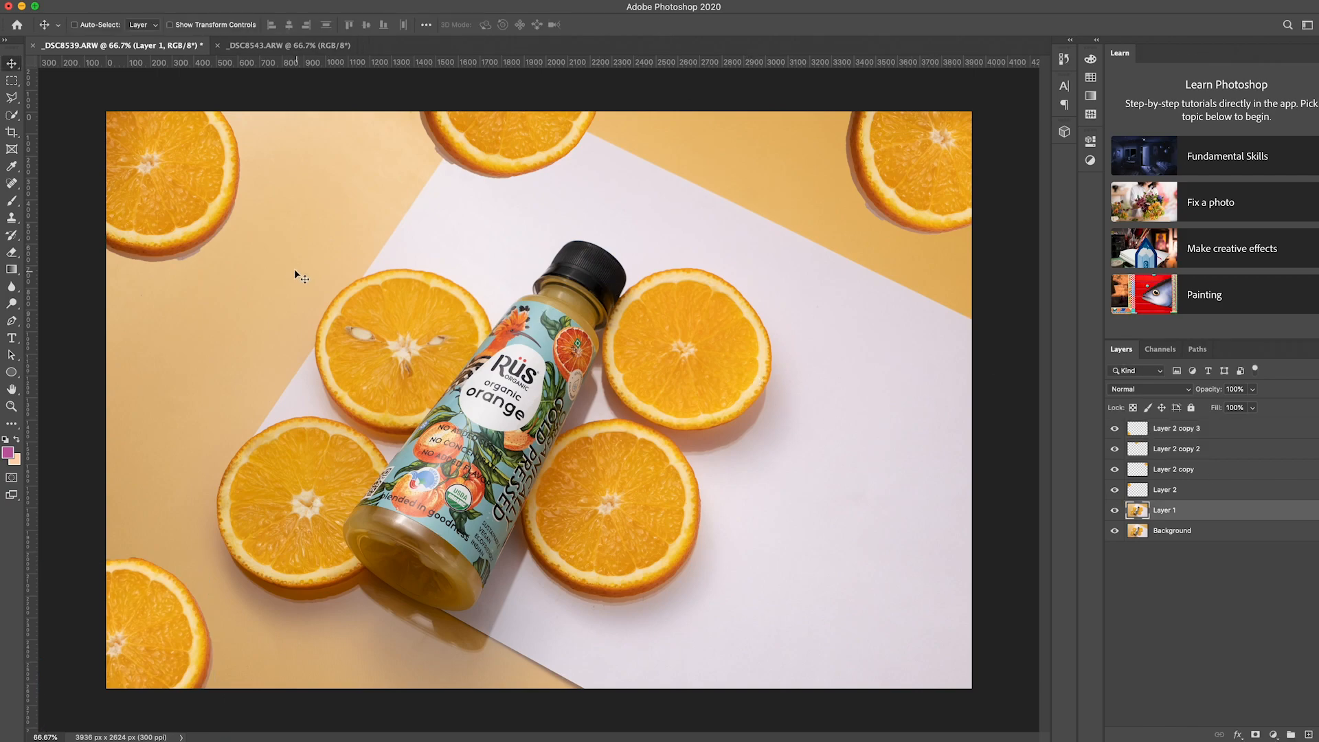
pyautogui.moveTo(11, 132); pyautogui.dragTo(82, 142)
pyautogui.click(12, 115)
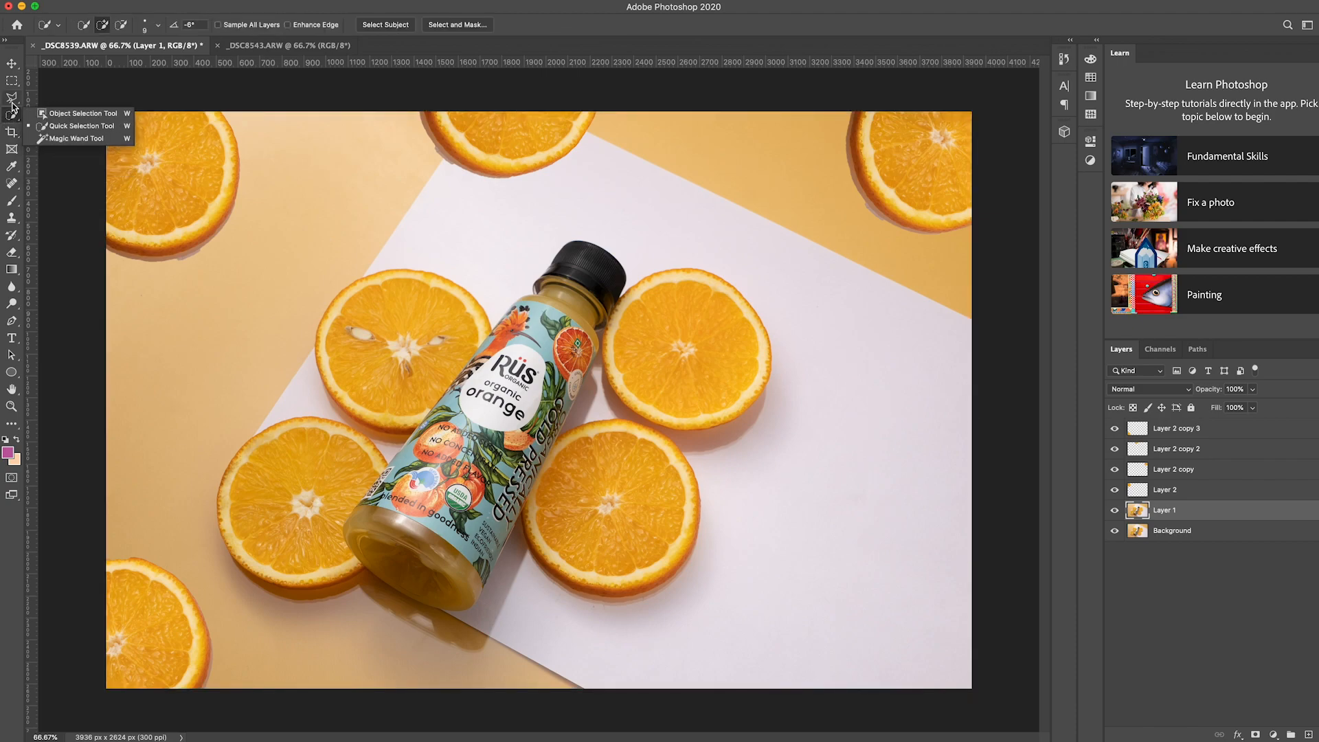
pyautogui.click(66, 115)
pyautogui.moveTo(610, 231); pyautogui.dragTo(794, 451)
# Copy the selected slice to a new layer, move it toward the photo's lower right and rotate it.
pyautogui.press('super+j')
pyautogui.press('v')
pyautogui.moveTo(680, 309); pyautogui.dragTo(887, 460)
pyautogui.press('super')
pyautogui.press('super+t')
pyautogui.moveTo(847, 371); pyautogui.dragTo(894, 588)
# Place a copy of the new slice at the photo's top edge, right of centre, and rotate it.
pyautogui.moveTo(891, 482); pyautogui.dragTo(708, 148)
pyautogui.click(664, 24)
pyautogui.hotkey('ctrl', 't')
pyautogui.moveTo(814, 230); pyautogui.dragTo(619, 41)
pyautogui.click(663, 25)
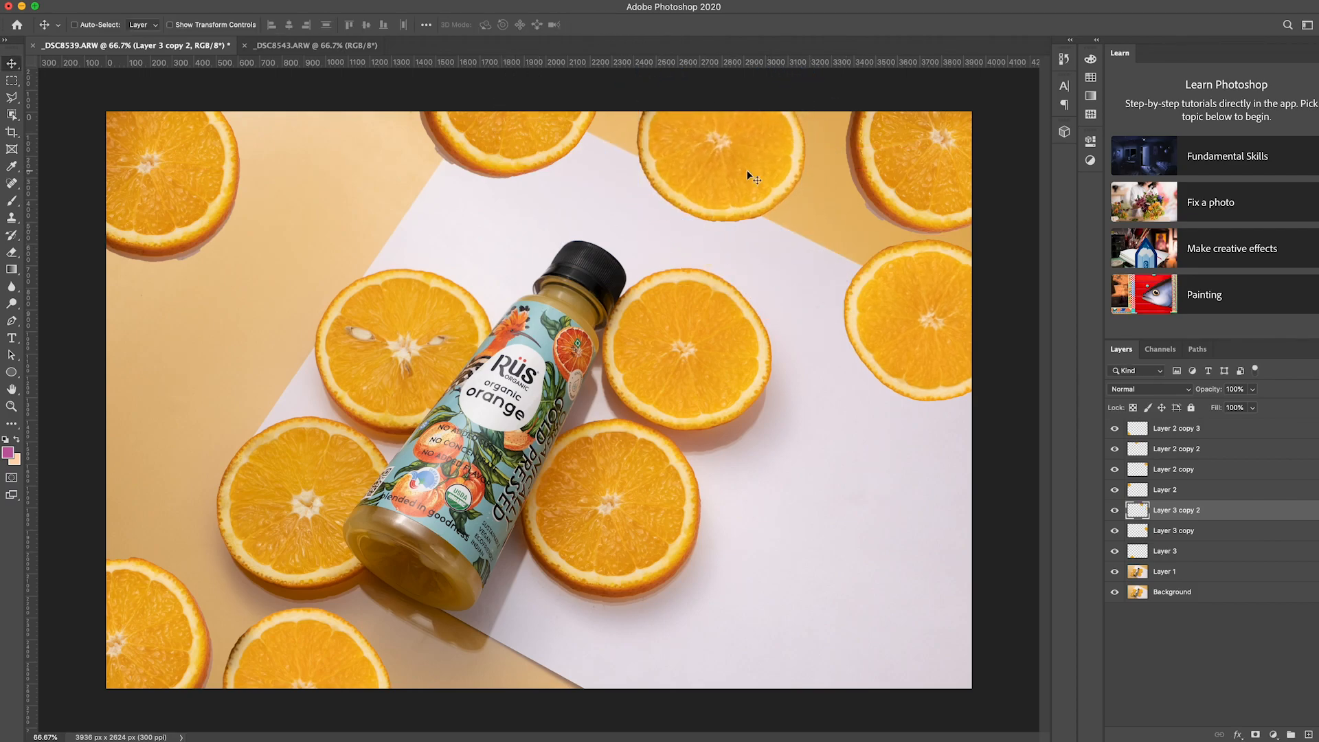
# Add a rotated slice copy in the photo's bottom-right corner and another copy at the bottom edge below the bottle.
pyautogui.moveTo(749, 177); pyautogui.dragTo(890, 640)
pyautogui.press('super+t')
pyautogui.moveTo(854, 515); pyautogui.dragTo(737, 741)
pyautogui.moveTo(907, 639); pyautogui.dragTo(929, 638)
pyautogui.click(665, 24)
pyautogui.moveTo(908, 631); pyautogui.dragTo(510, 704)
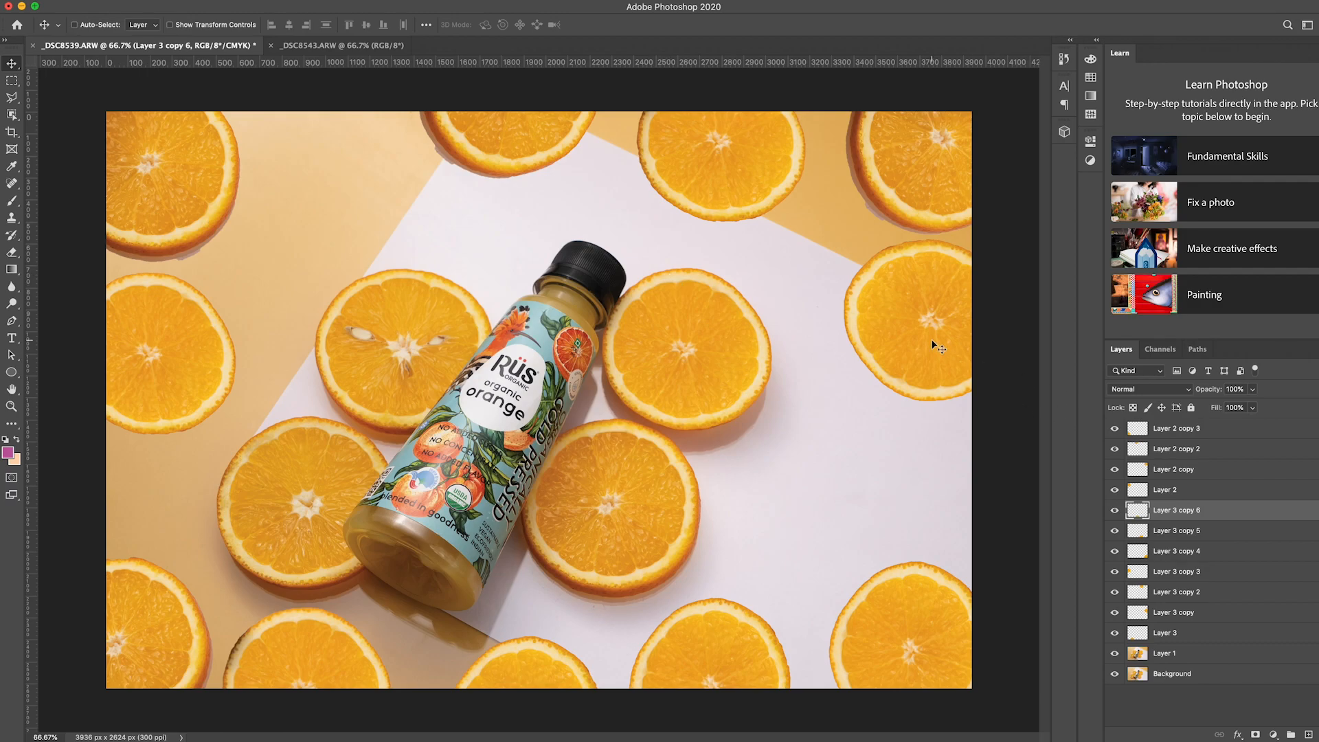
# Hide the layers Layer 3 copy 6, Layer 2 copy, Layer 2 and Layer 2 copy 3.
pyautogui.click(1114, 448)
pyautogui.click(1114, 449)
pyautogui.click(1114, 510)
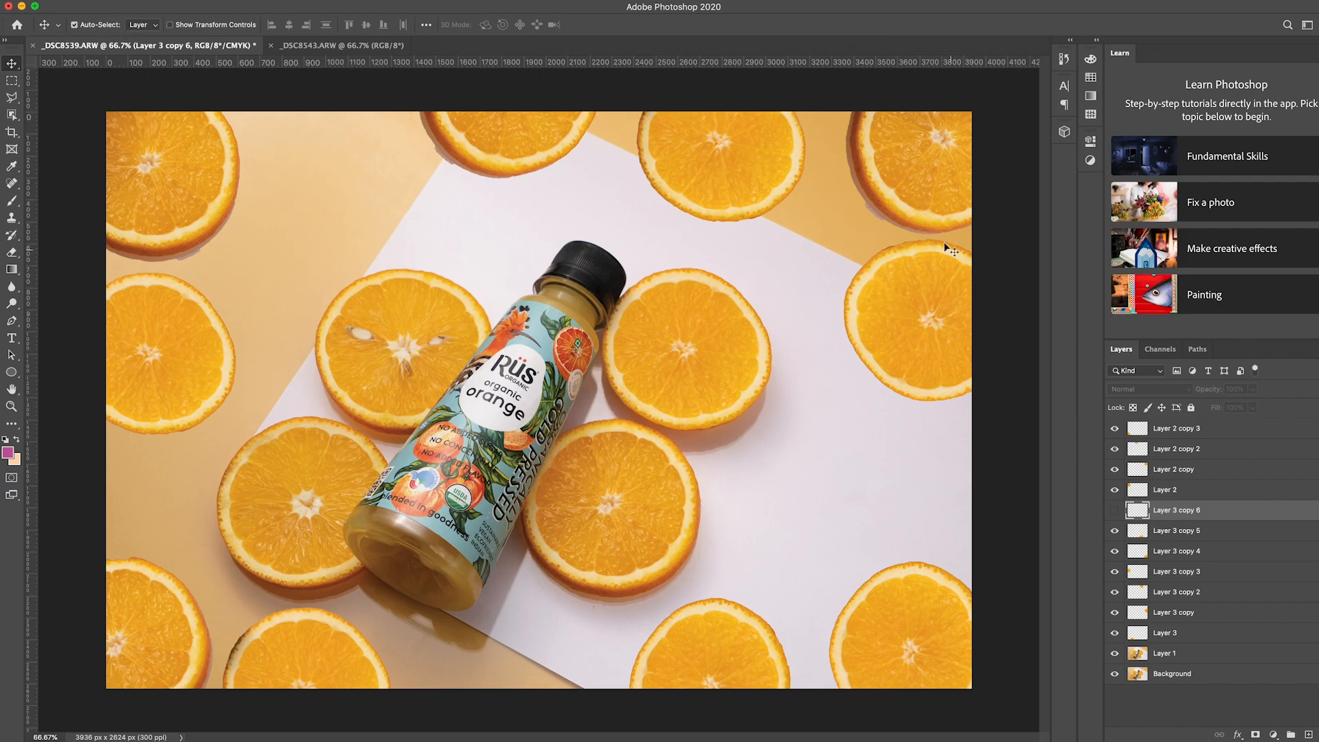
pyautogui.click(931, 206)
pyautogui.click(1114, 469)
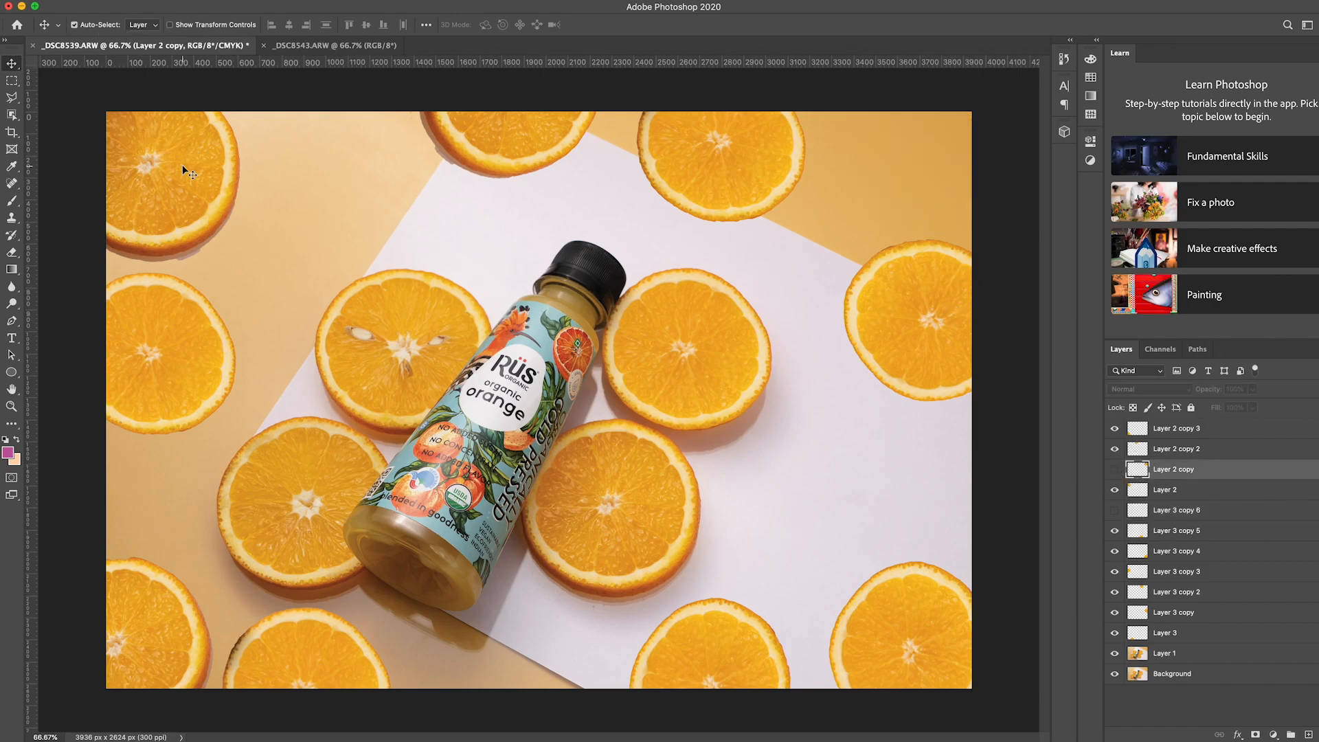
pyautogui.click(188, 173)
pyautogui.click(1114, 490)
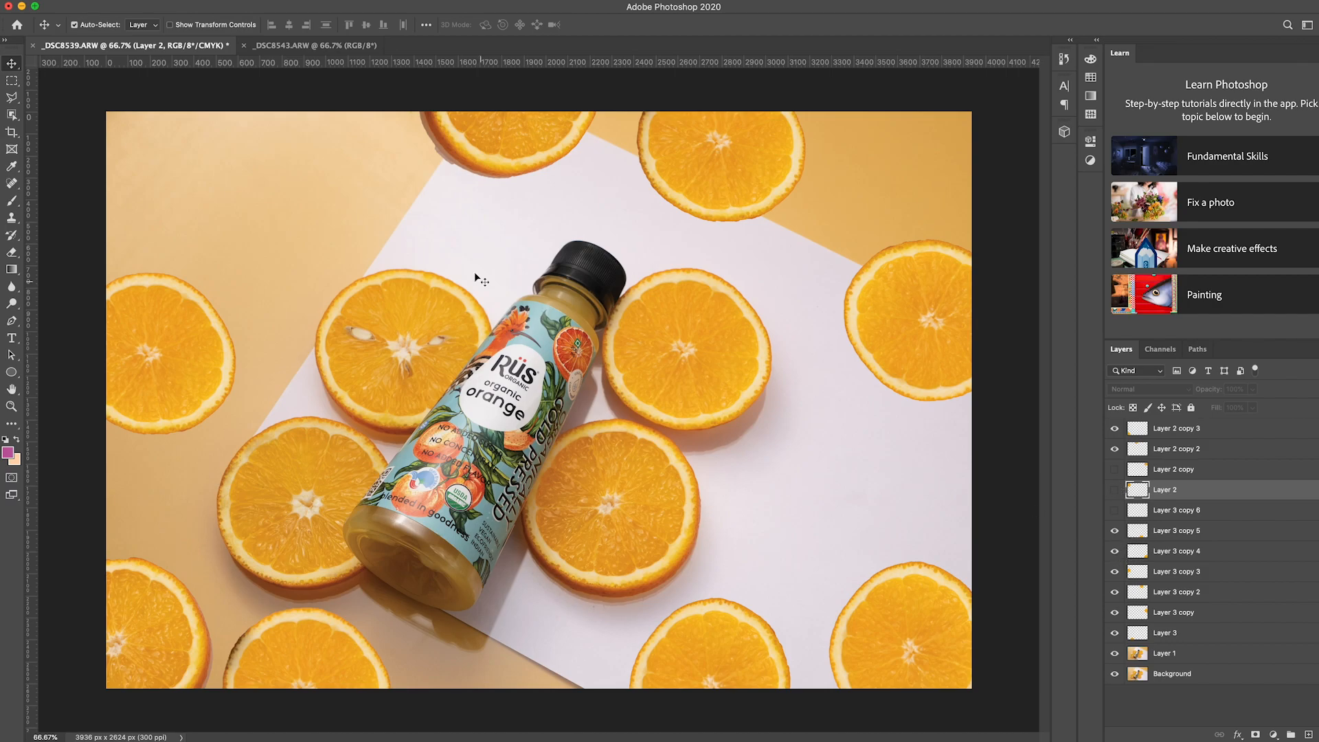
pyautogui.click(1116, 429)
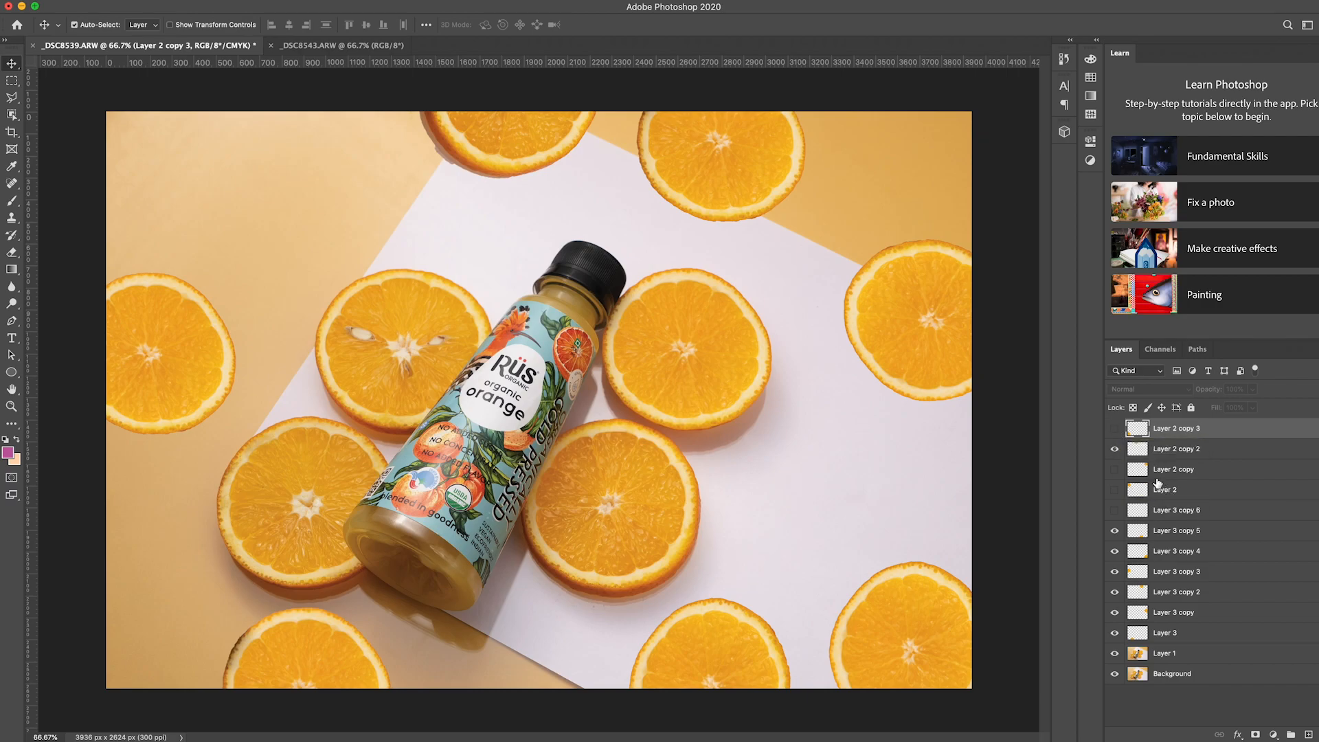
# Merge Layer 2 copy 2 with Layer 3 and its visible copies (Layer 3 copy through copy 5) into one layer.
pyautogui.click(1219, 454)
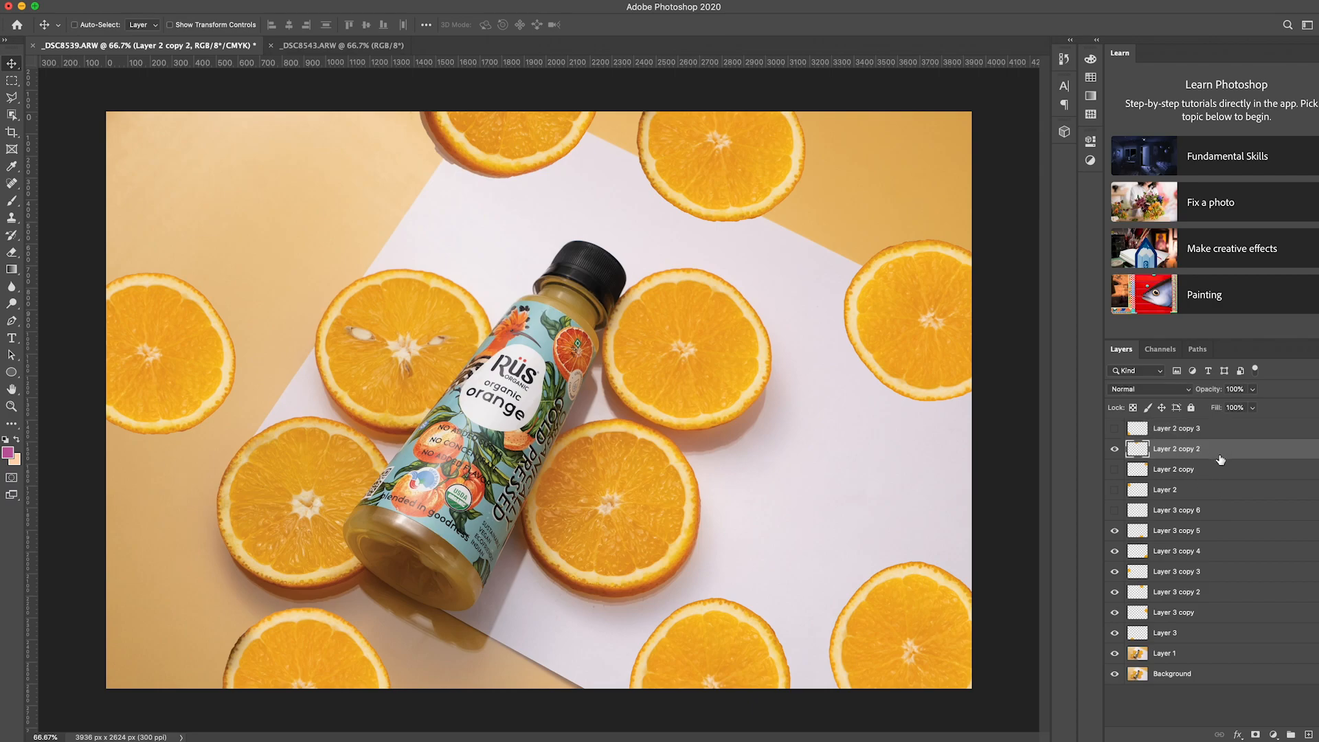
pyautogui.keyDown('super'); pyautogui.click(1211, 534); pyautogui.keyUp('super')
pyautogui.keyDown('super'); pyautogui.click(1214, 553); pyautogui.keyUp('super')
pyautogui.keyDown('super'); pyautogui.click(1217, 573); pyautogui.keyUp('super')
pyautogui.keyDown('super'); pyautogui.click(1221, 594); pyautogui.keyUp('super')
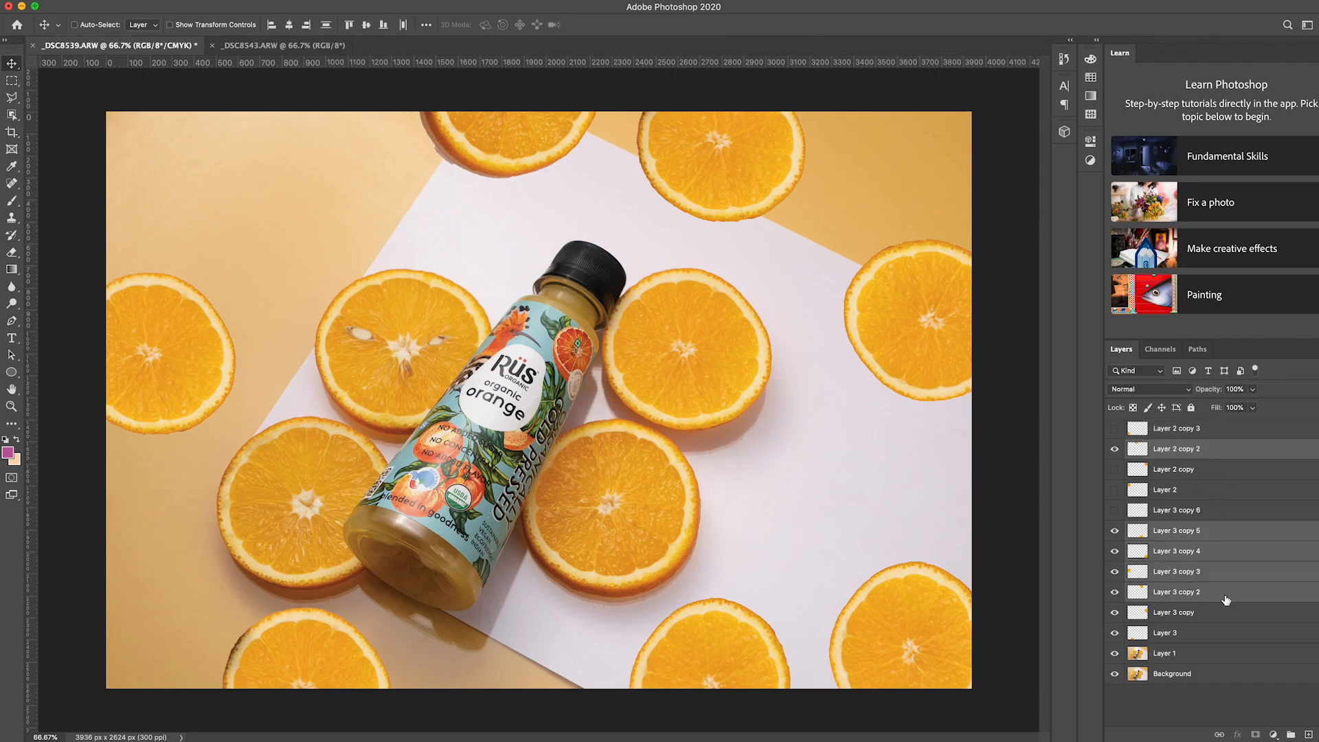
pyautogui.keyDown('super'); pyautogui.click(1229, 618); pyautogui.keyUp('super')
pyautogui.keyDown('super'); pyautogui.click(1234, 633); pyautogui.keyUp('super')
pyautogui.rightClick(1242, 638)
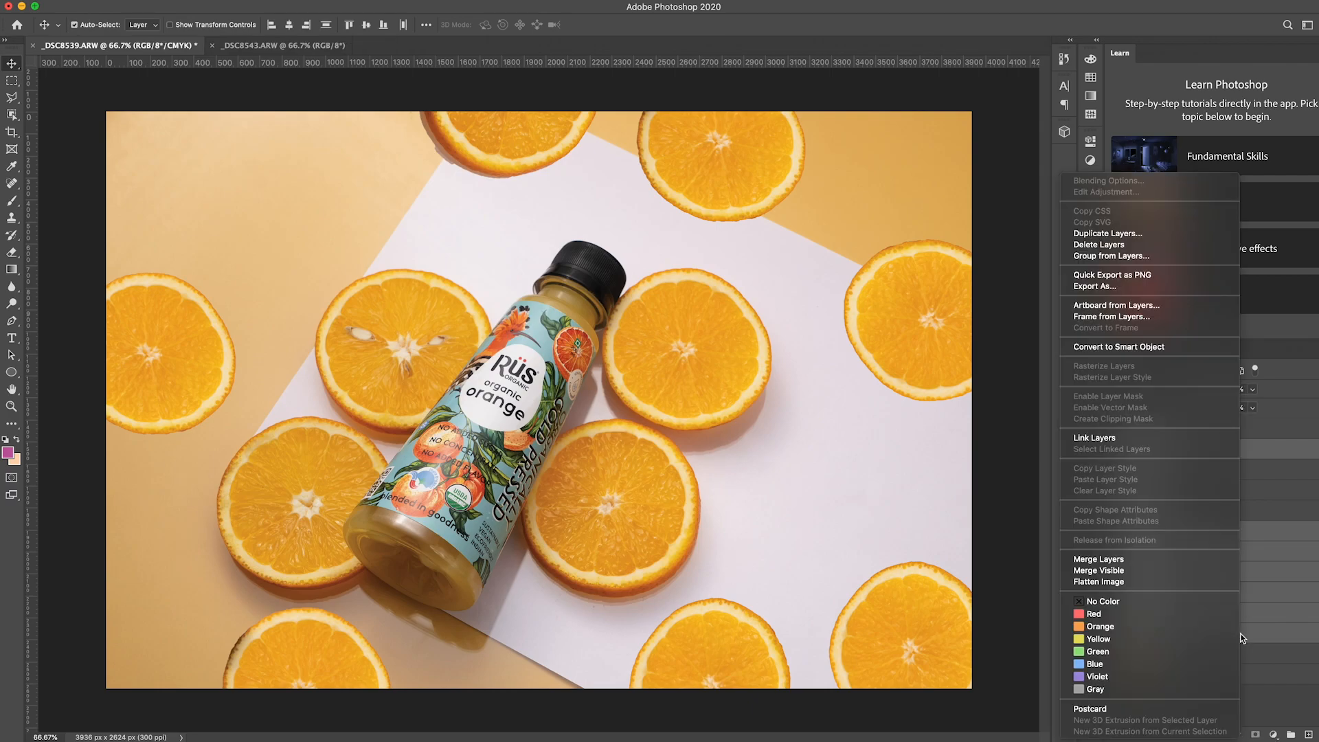
pyautogui.click(1150, 560)
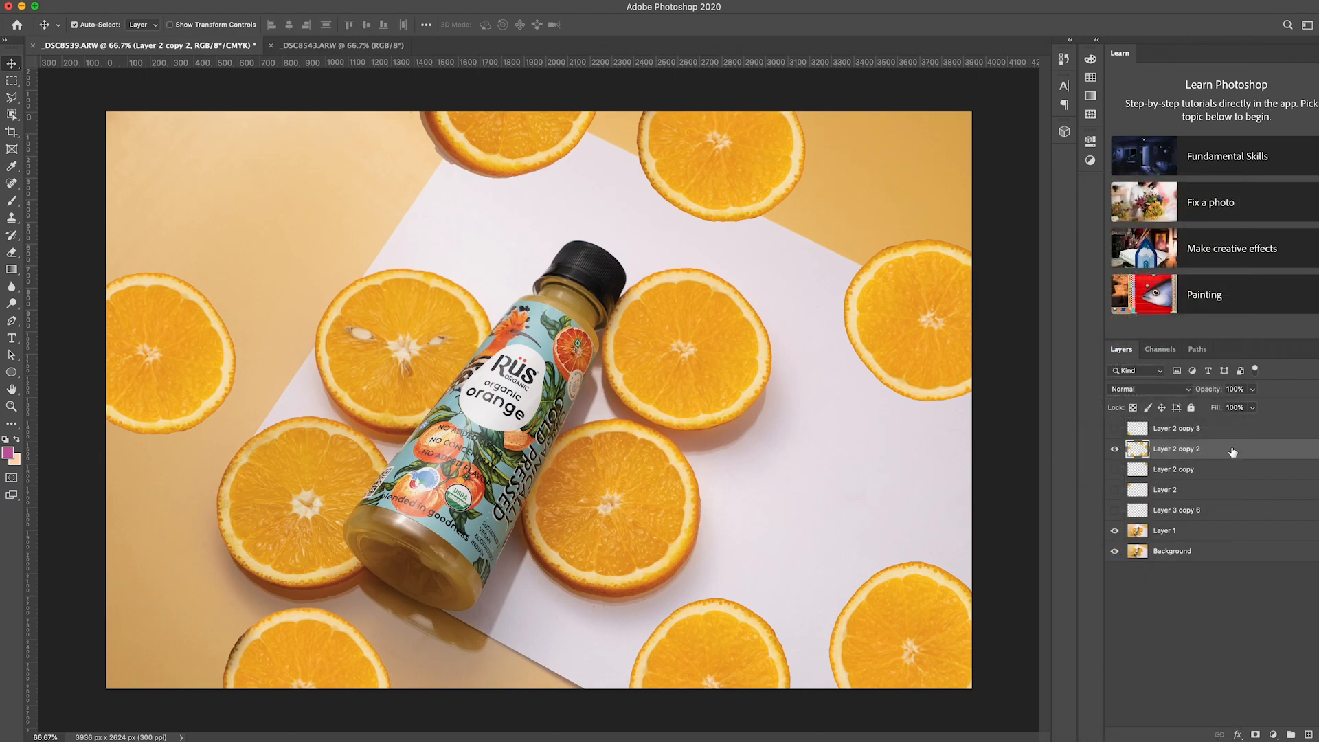
# Add a drop shadow to the merged slice layer with 20% opacity and 35 px distance.
pyautogui.doubleClick(1233, 449)
pyautogui.click(892, 334)
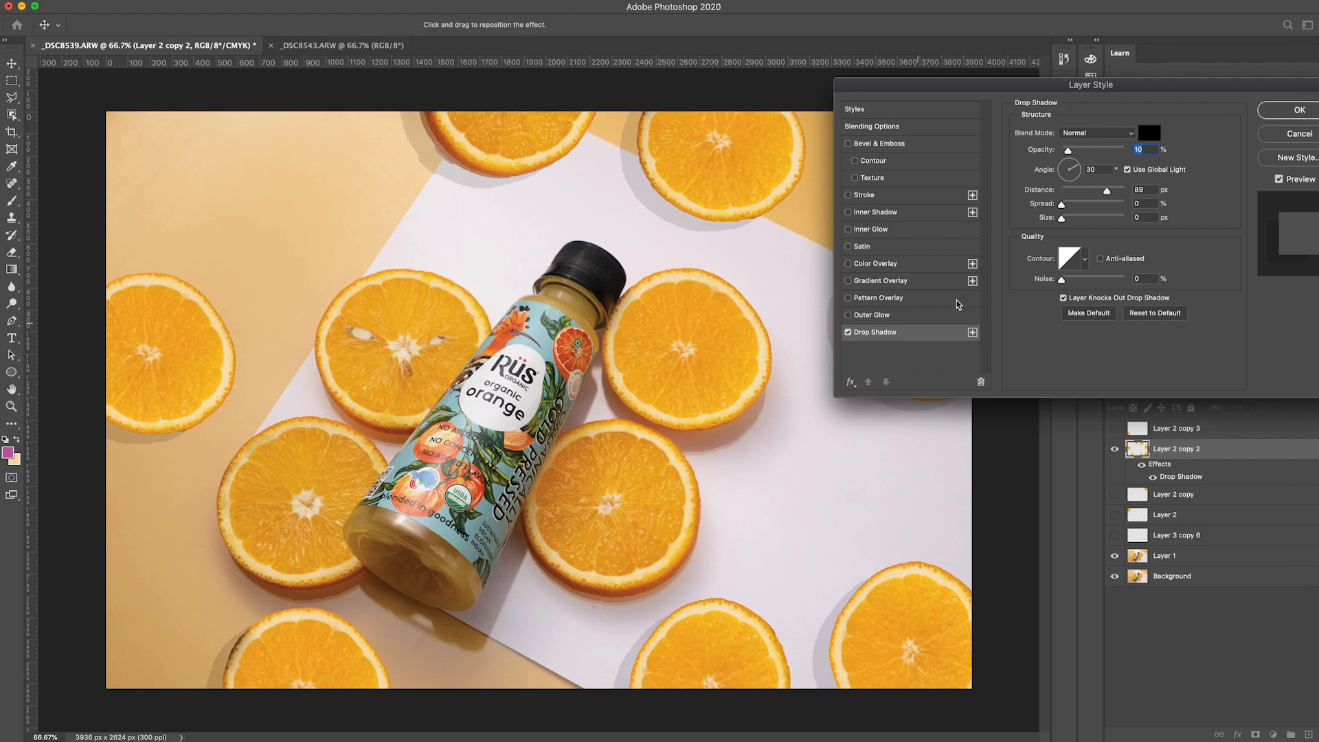
pyautogui.moveTo(1083, 151); pyautogui.dragTo(1086, 189)
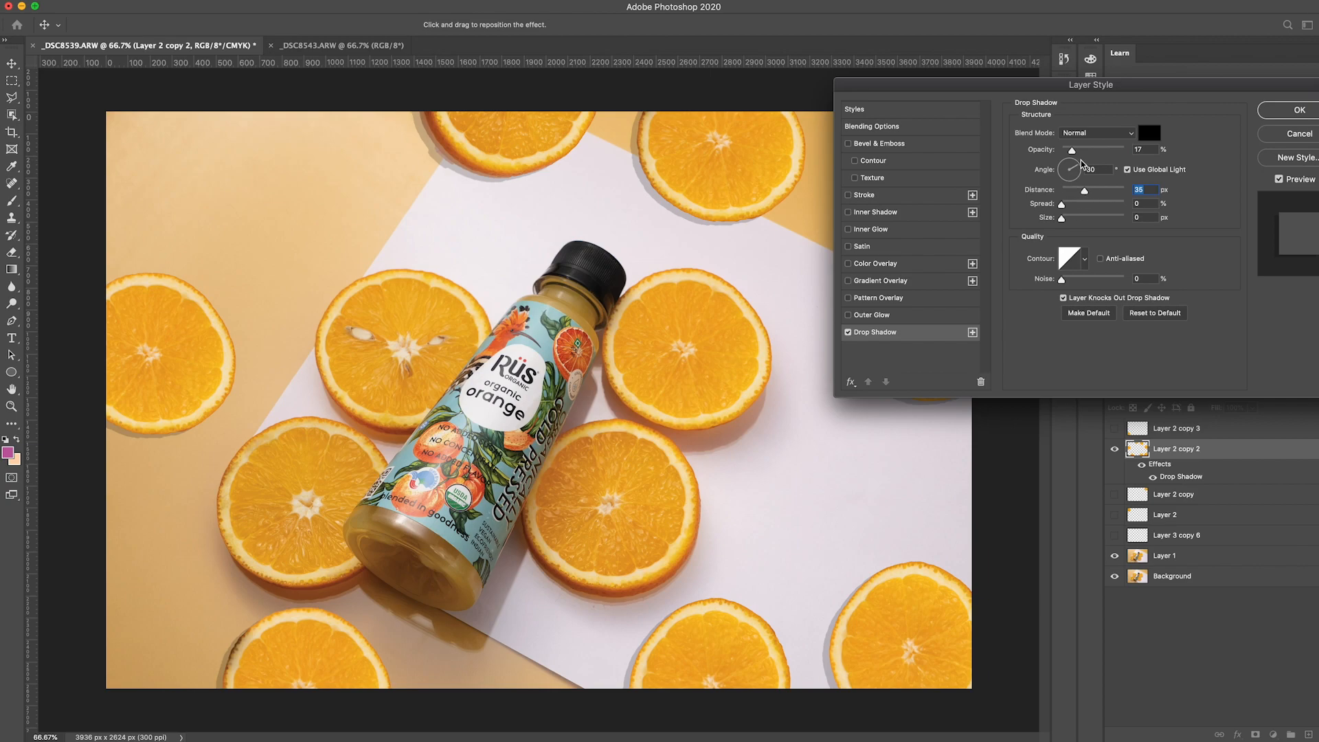
pyautogui.click(1083, 149)
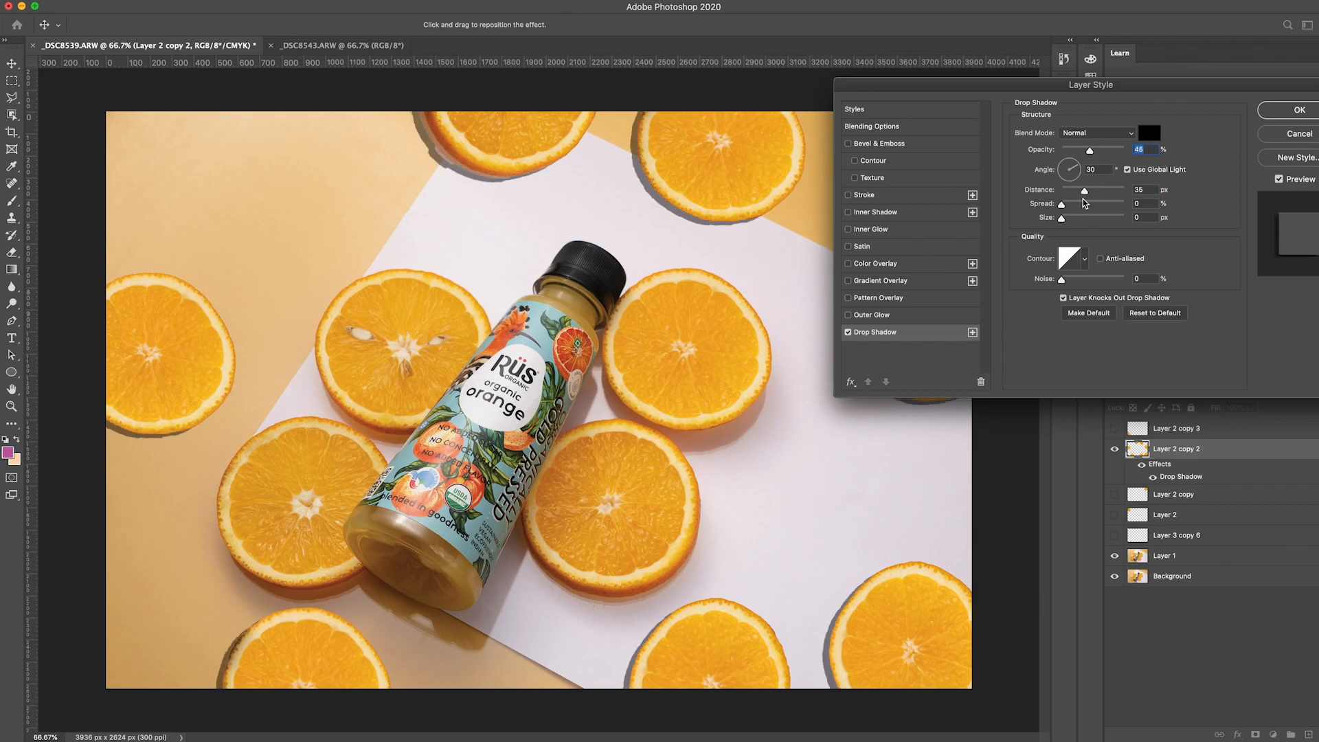
pyautogui.moveTo(1084, 148); pyautogui.dragTo(1074, 152)
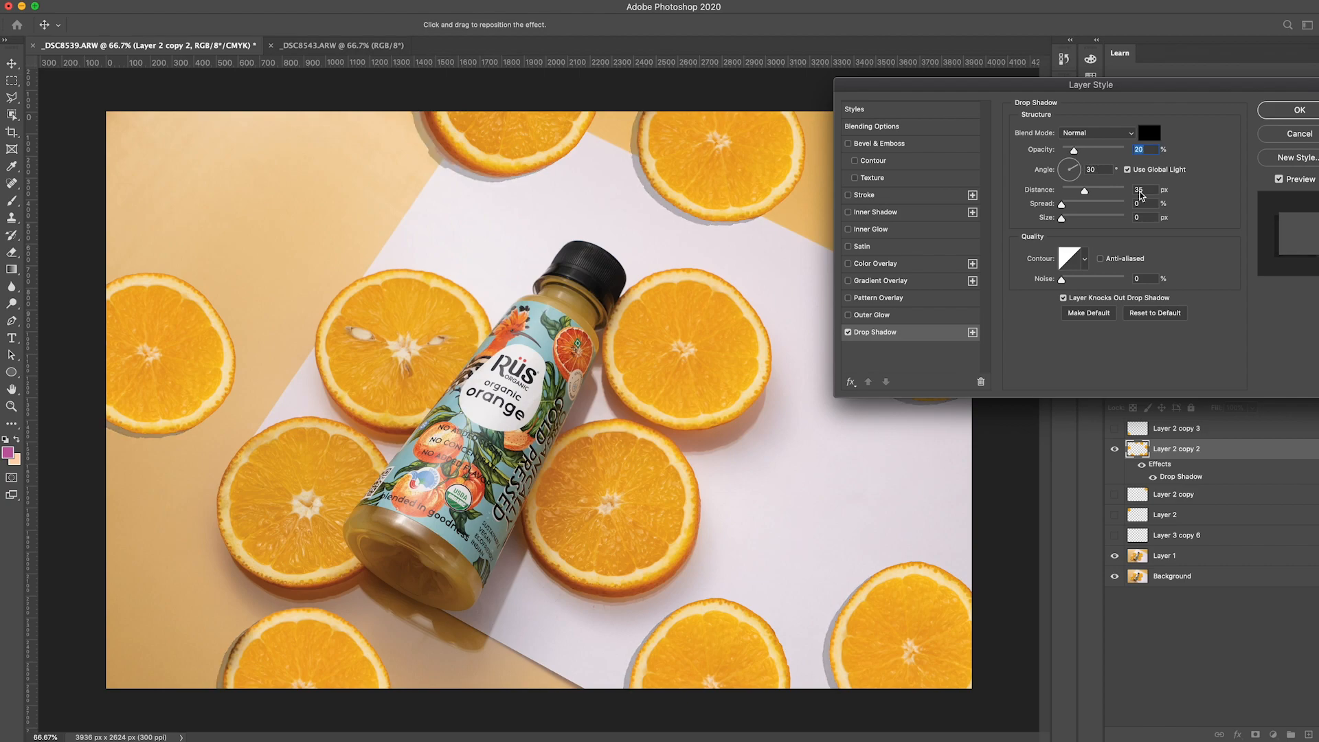
pyautogui.click(1281, 112)
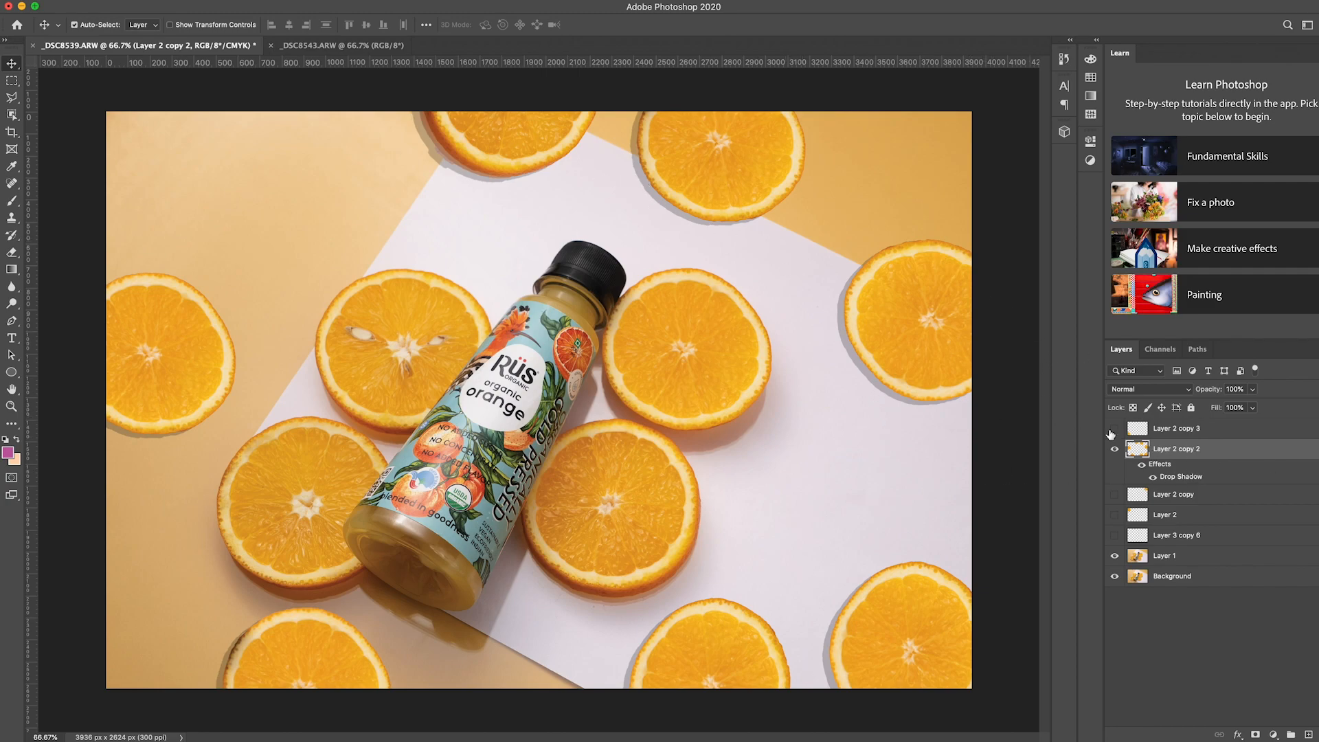
# Show the hidden slice layers again and duplicate the merged slice layer with its drop shadow, undoing a stray move.
pyautogui.moveTo(1115, 494); pyautogui.dragTo(1115, 537)
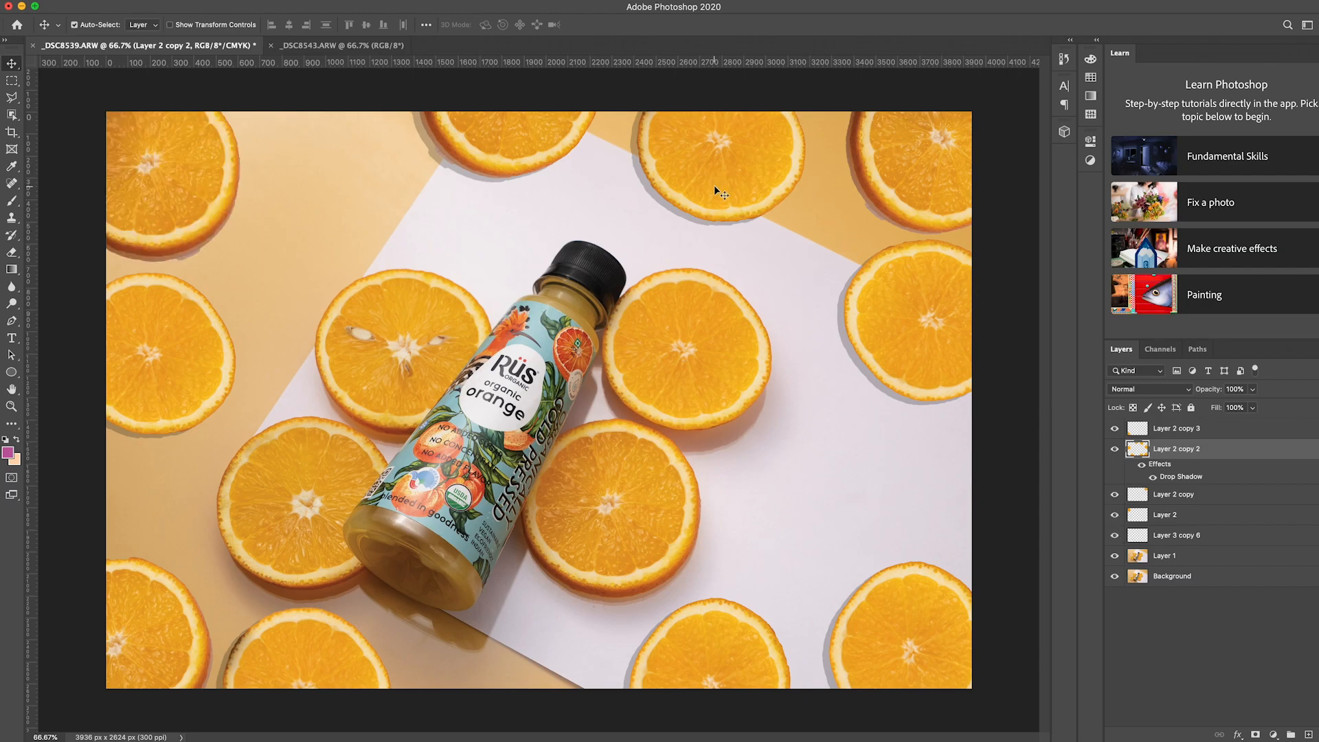
pyautogui.hotkey('ctrl', 'j')
pyautogui.moveTo(790, 395); pyautogui.dragTo(816, 489)
pyautogui.press('super+z')
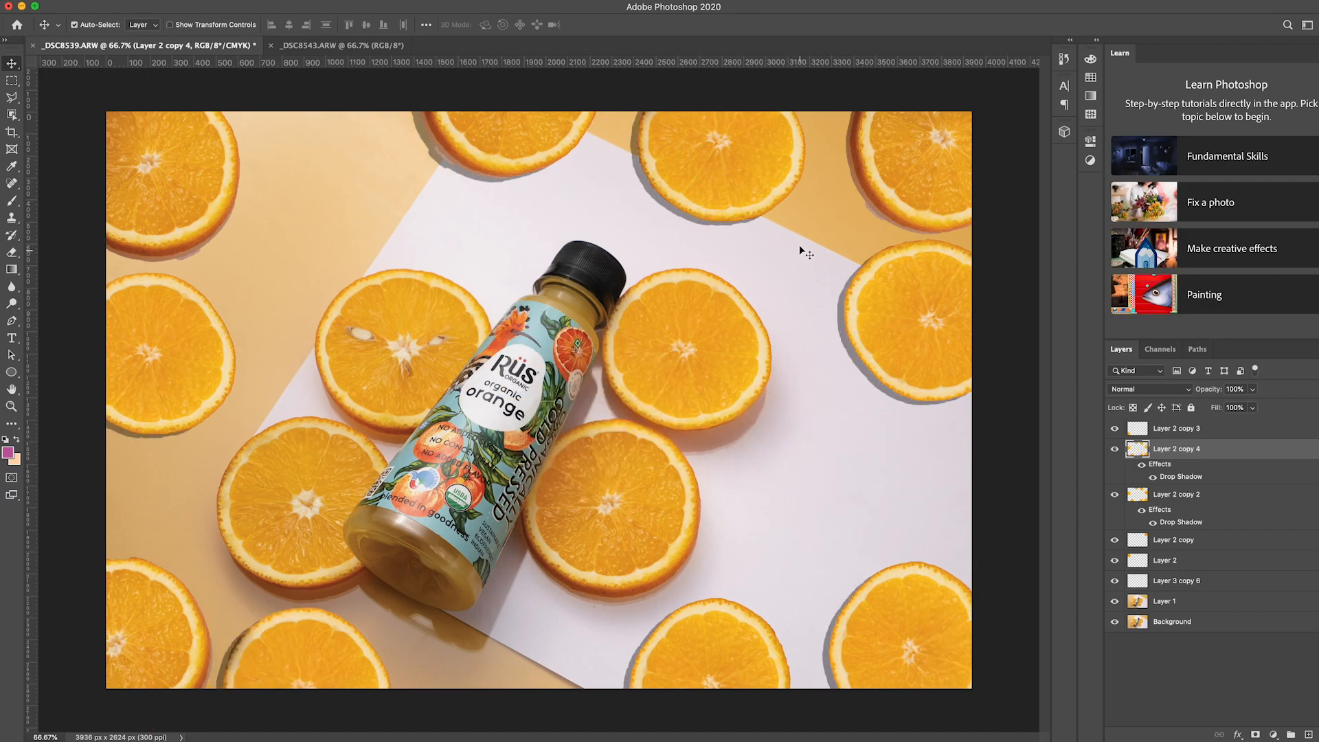
pyautogui.click(780, 296)
pyautogui.click(724, 185)
pyautogui.click(932, 190)
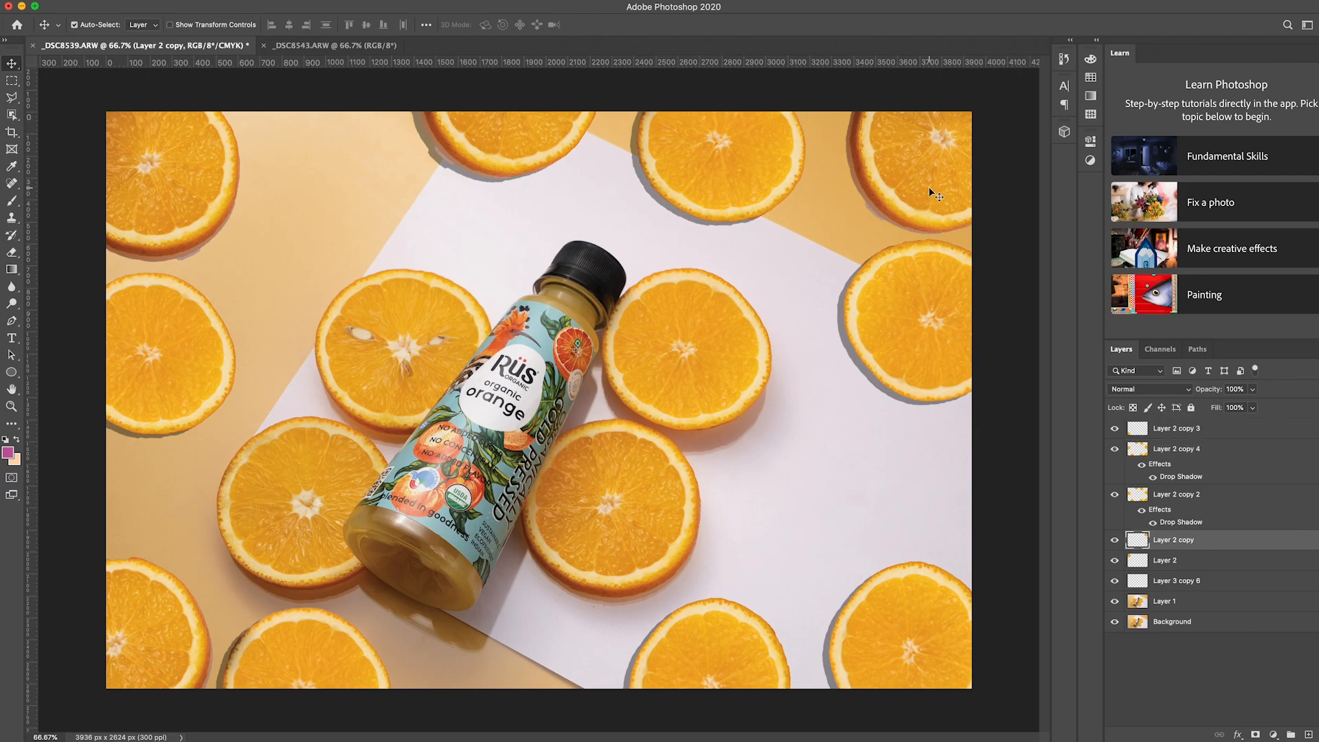
pyautogui.moveTo(935, 196); pyautogui.dragTo(809, 520)
pyautogui.press('super')
pyautogui.press('super+t')
pyautogui.moveTo(933, 340); pyautogui.dragTo(936, 540)
pyautogui.moveTo(845, 460); pyautogui.dragTo(779, 471)
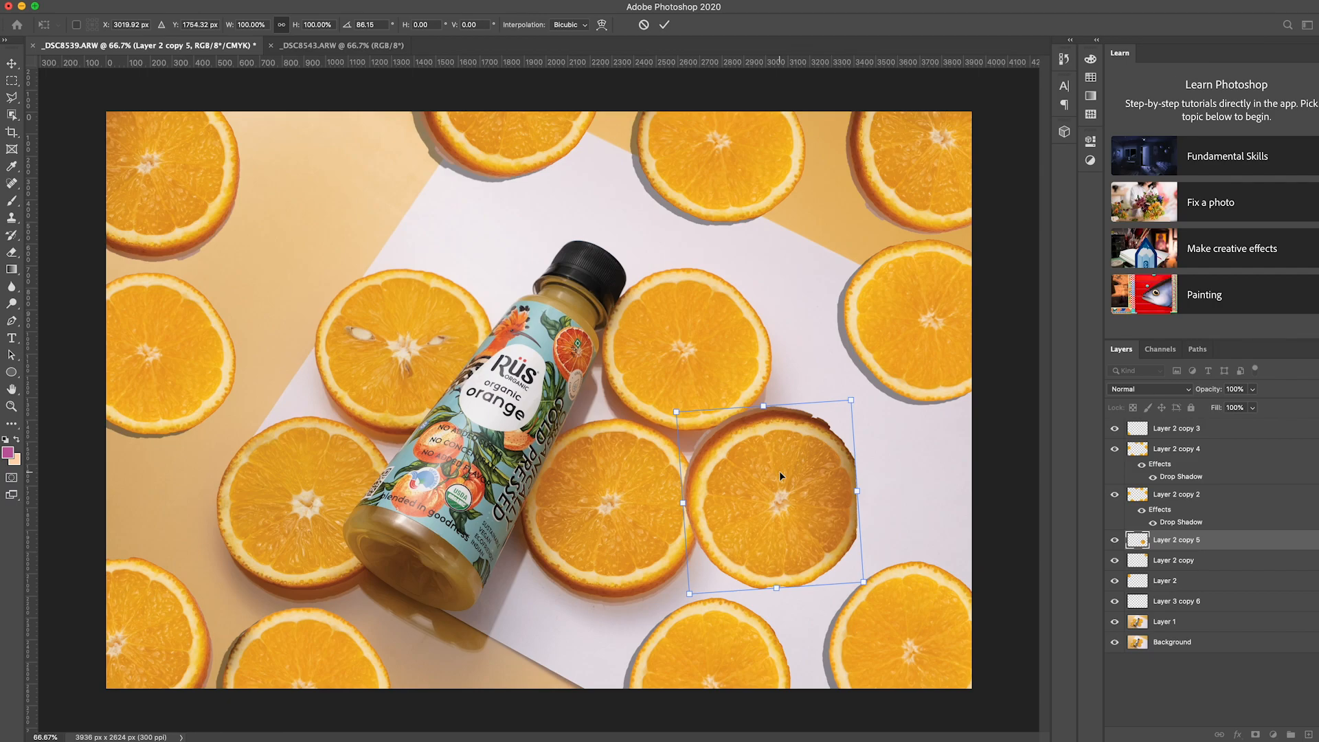
pyautogui.click(643, 25)
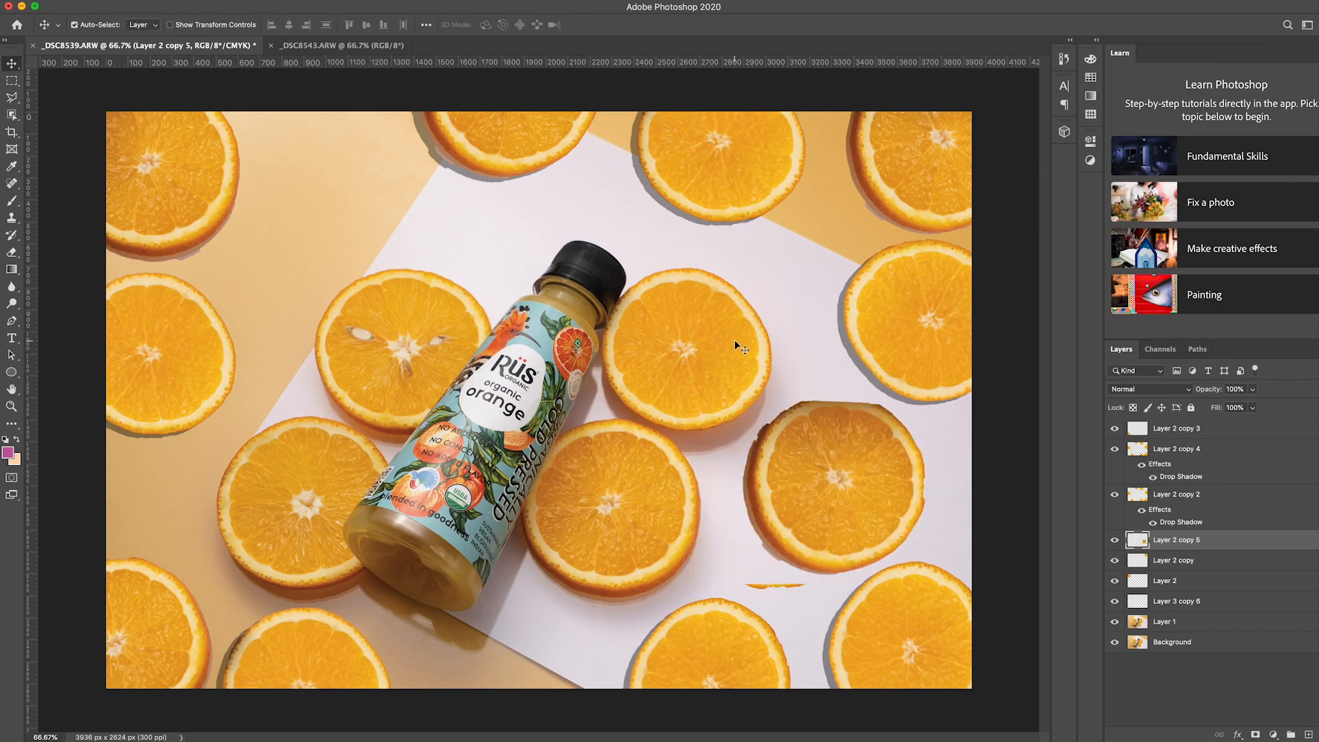
pyautogui.moveTo(1254, 542); pyautogui.dragTo(1309, 735)
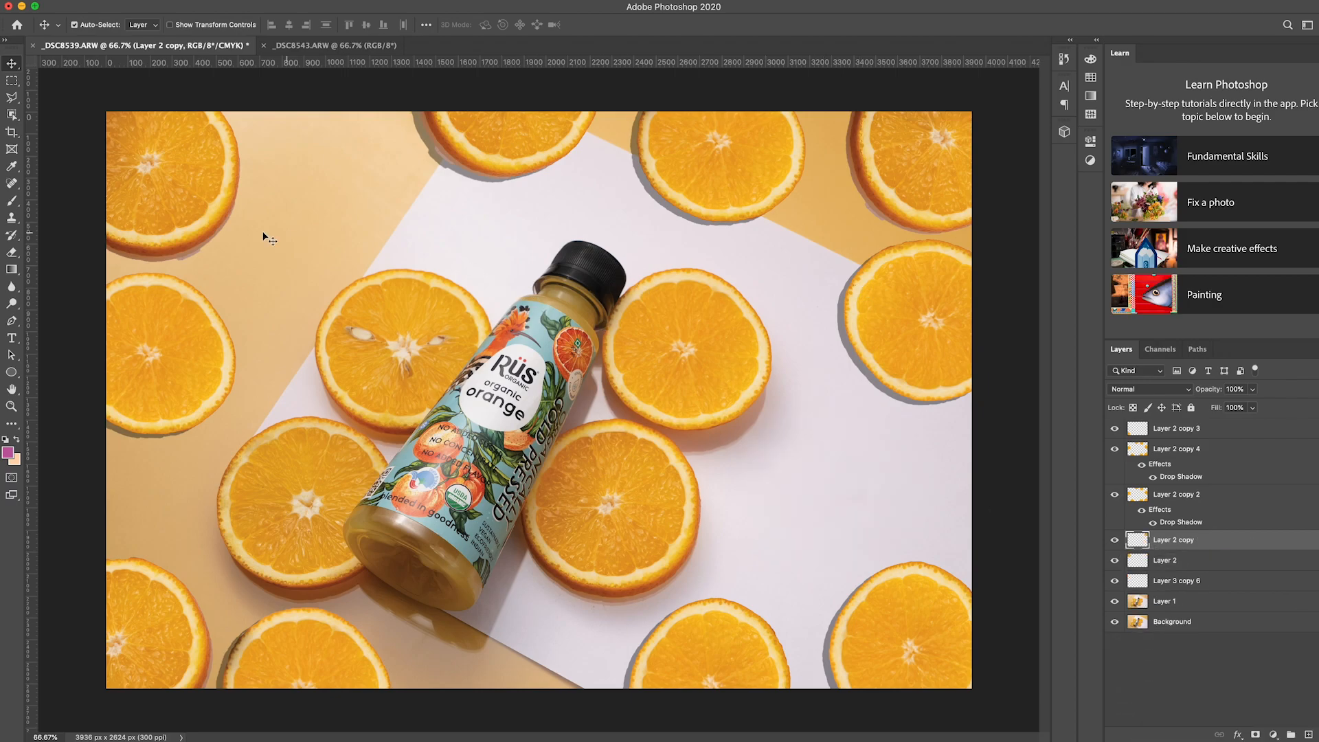
# Select the orange slice beside the bottle's neck on Layer 1 with the Object Selection tool and copy it to a new layer.
pyautogui.click(11, 115)
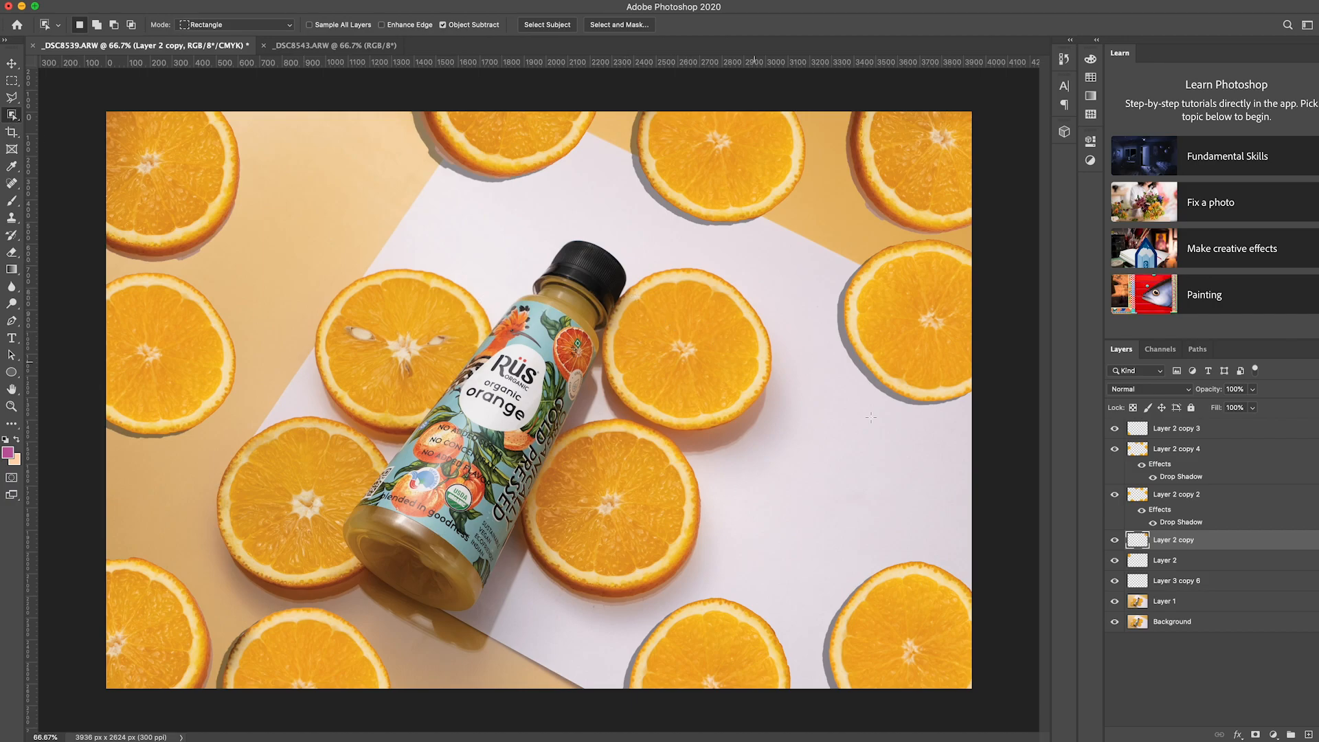
pyautogui.click(1168, 603)
pyautogui.moveTo(597, 264); pyautogui.dragTo(781, 442)
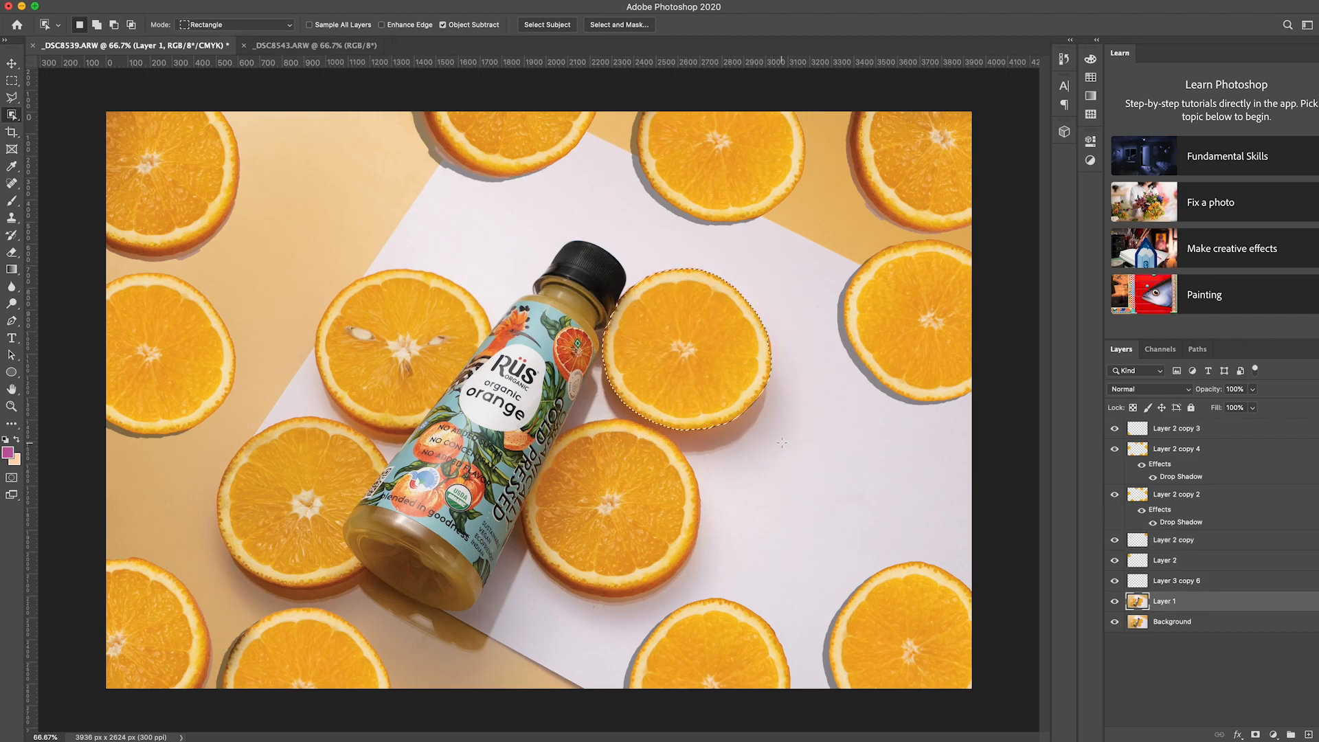
pyautogui.press('super+j')
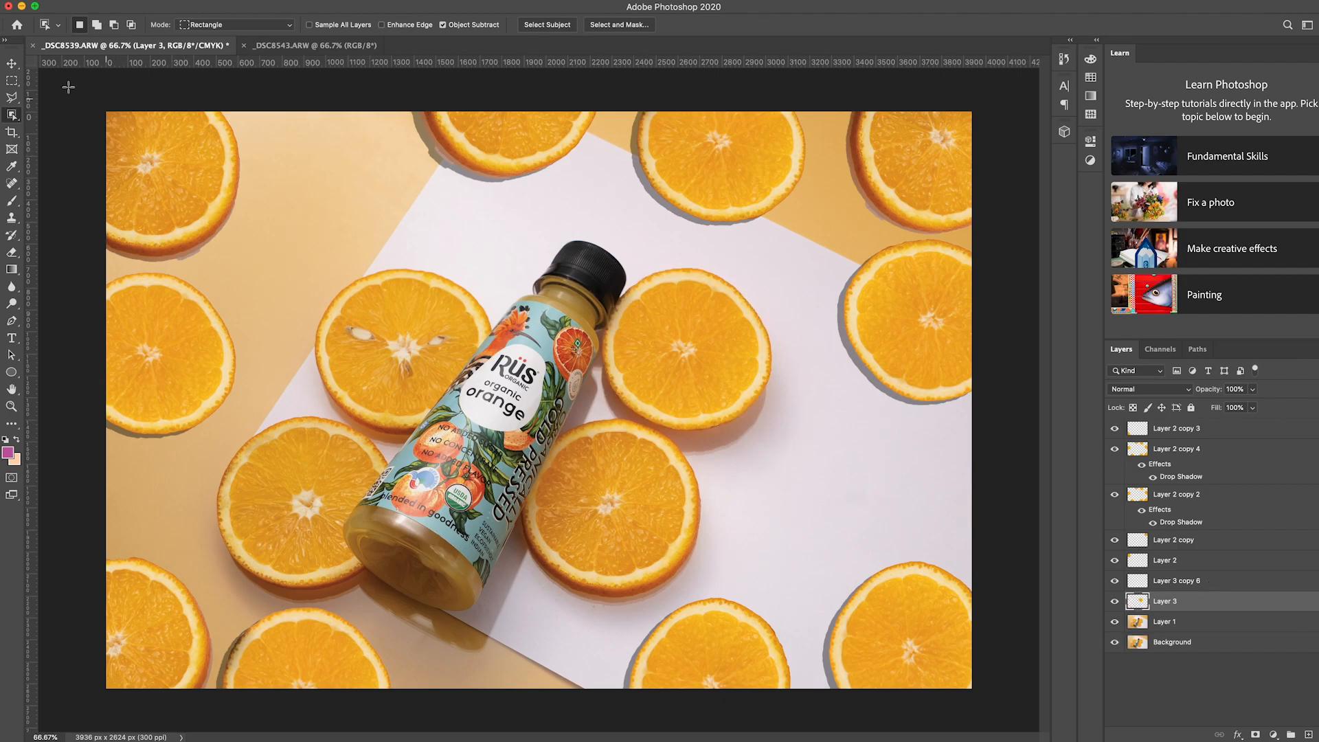
# Move the copied slice into the empty lower-right area of the white paper and rotate a duplicate of it by about -166°.
pyautogui.click(11, 63)
pyautogui.moveTo(670, 356); pyautogui.dragTo(830, 475)
pyautogui.press('super+j')
pyautogui.press('super+t')
pyautogui.moveTo(852, 376); pyautogui.dragTo(836, 481)
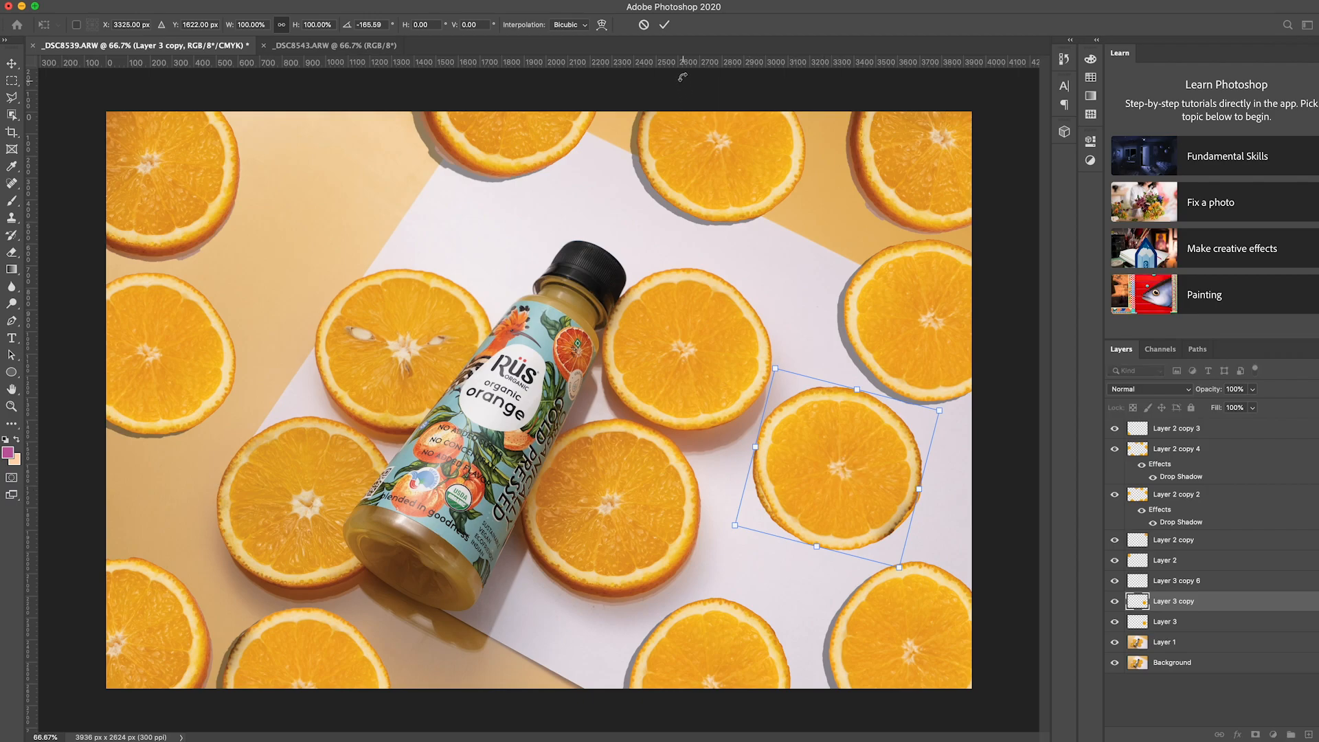
pyautogui.click(665, 25)
# Erase the dark, uneven edges around the rotated duplicate slice with the Eraser.
pyautogui.click(11, 252)
pyautogui.moveTo(887, 534); pyautogui.dragTo(918, 506)
pyautogui.moveTo(922, 462); pyautogui.dragTo(908, 433)
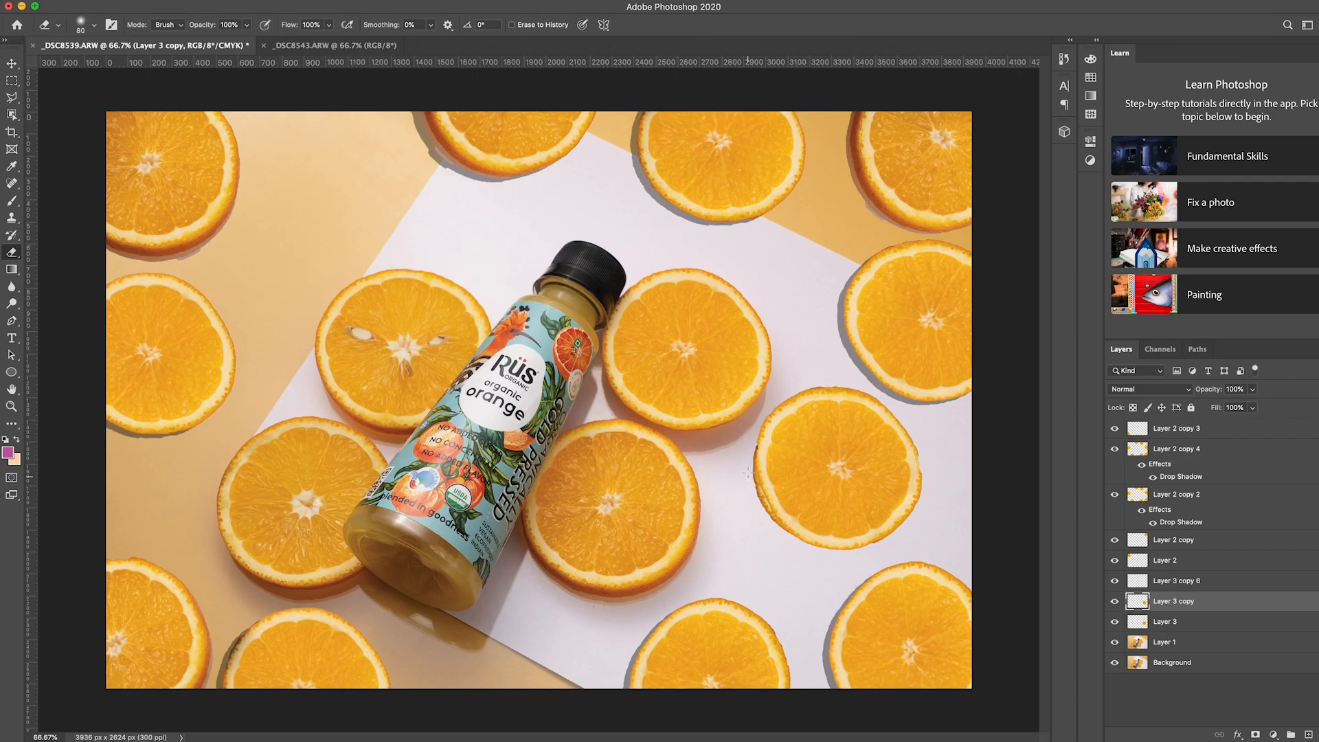
pyautogui.moveTo(799, 527)
pyautogui.mouseDown()
pyautogui.moveTo(843, 547)
pyautogui.moveTo(896, 534)
pyautogui.mouseUp()
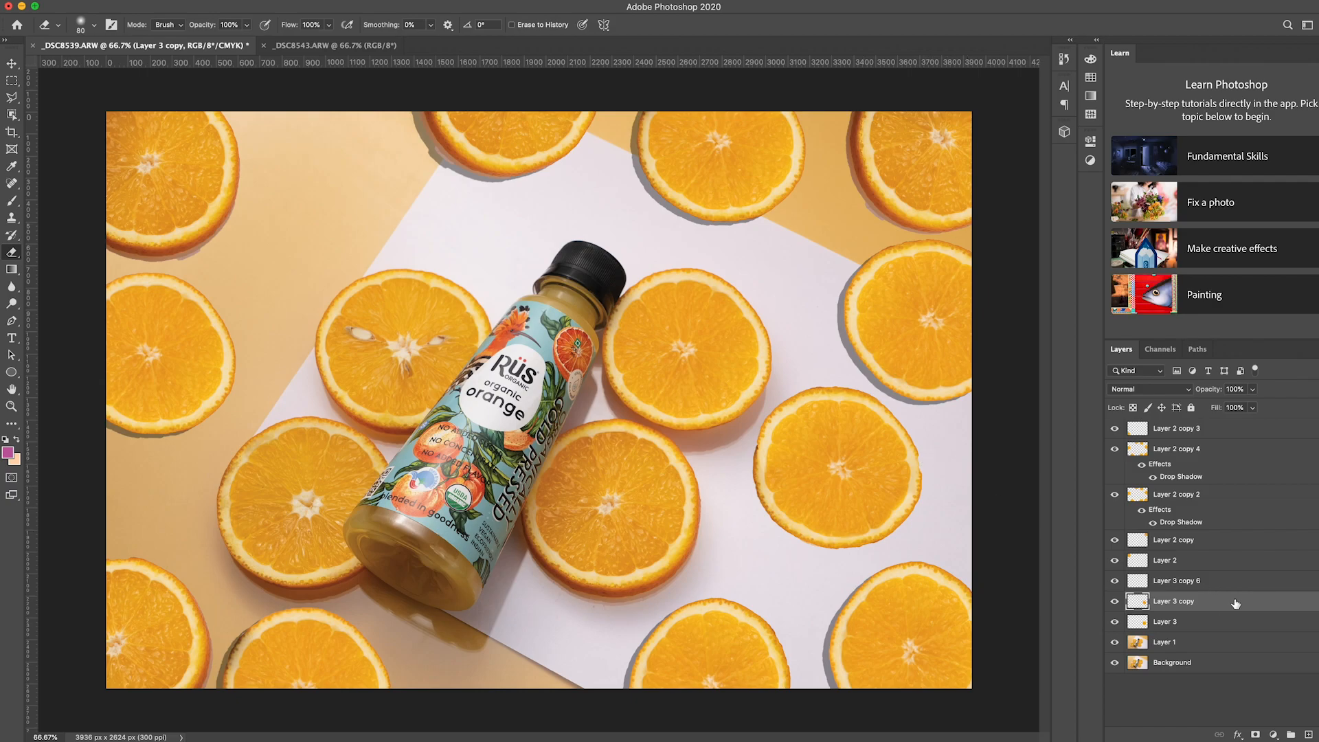
# Merge Layer 3 copy with Layer 3 into one slice layer.
pyautogui.click(1114, 601)
pyautogui.click(1114, 601)
pyautogui.rightClick(1196, 621)
pyautogui.click(1092, 559)
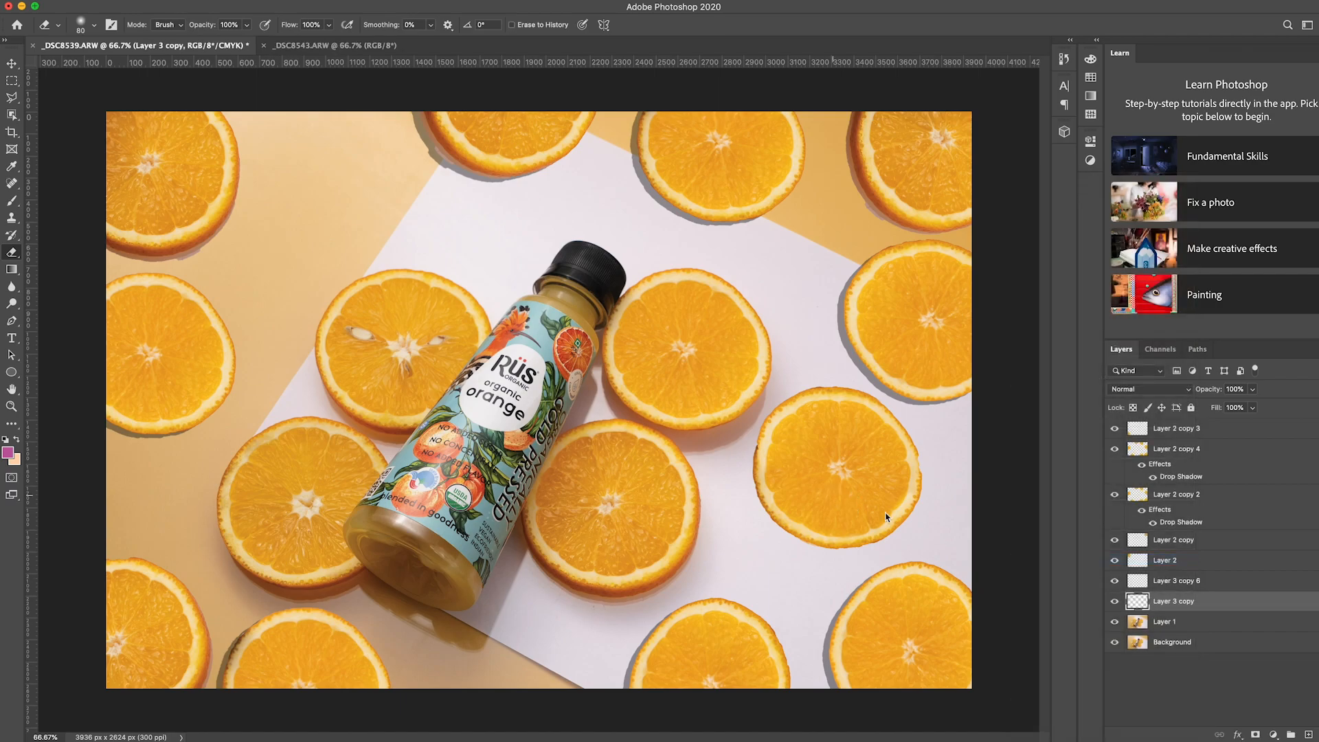
# Add a drop shadow to the merged slice layer with 20% opacity, 30° angle and 35 px distance.
pyautogui.doubleClick(1207, 595)
pyautogui.click(888, 331)
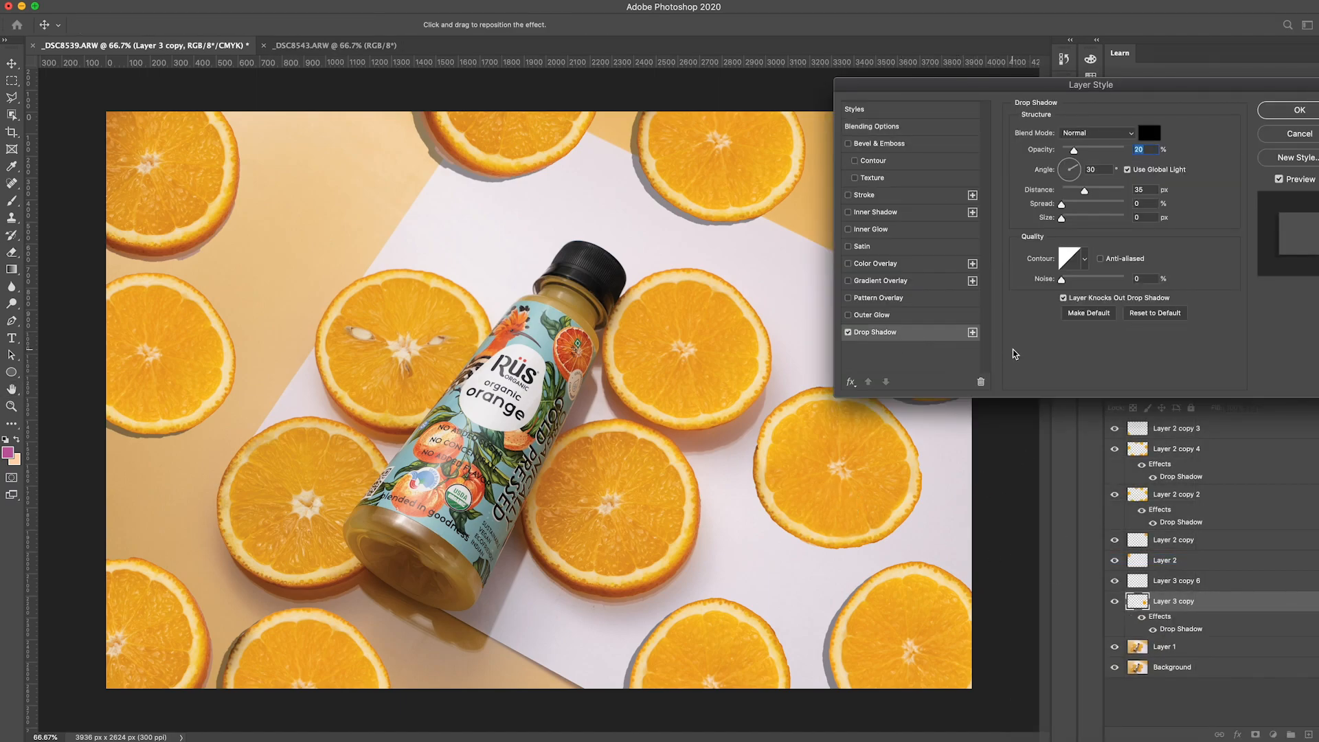
pyautogui.click(1299, 110)
pyautogui.press('e')
# Place a duplicate of the shadowed slice in the gap near the photo's upper-left corner and make Layer 1 active.
pyautogui.press('super+j')
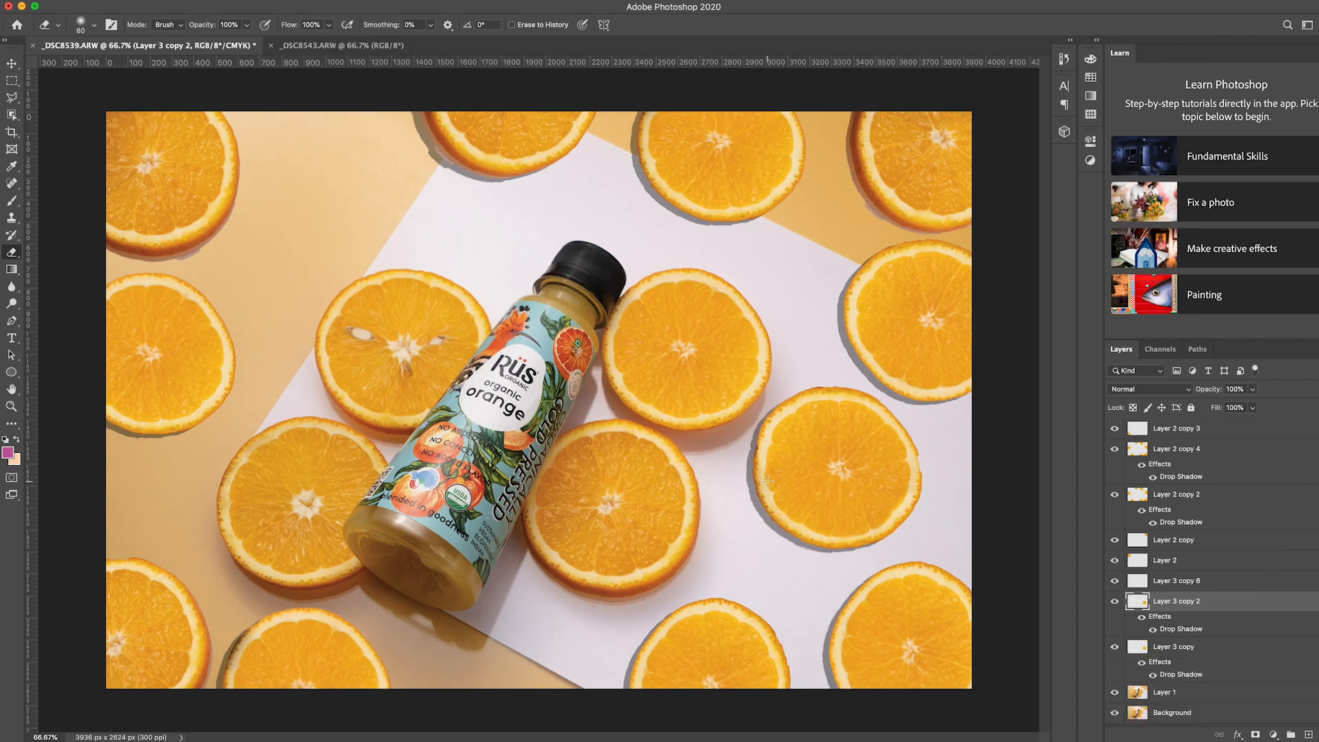
pyautogui.click(11, 63)
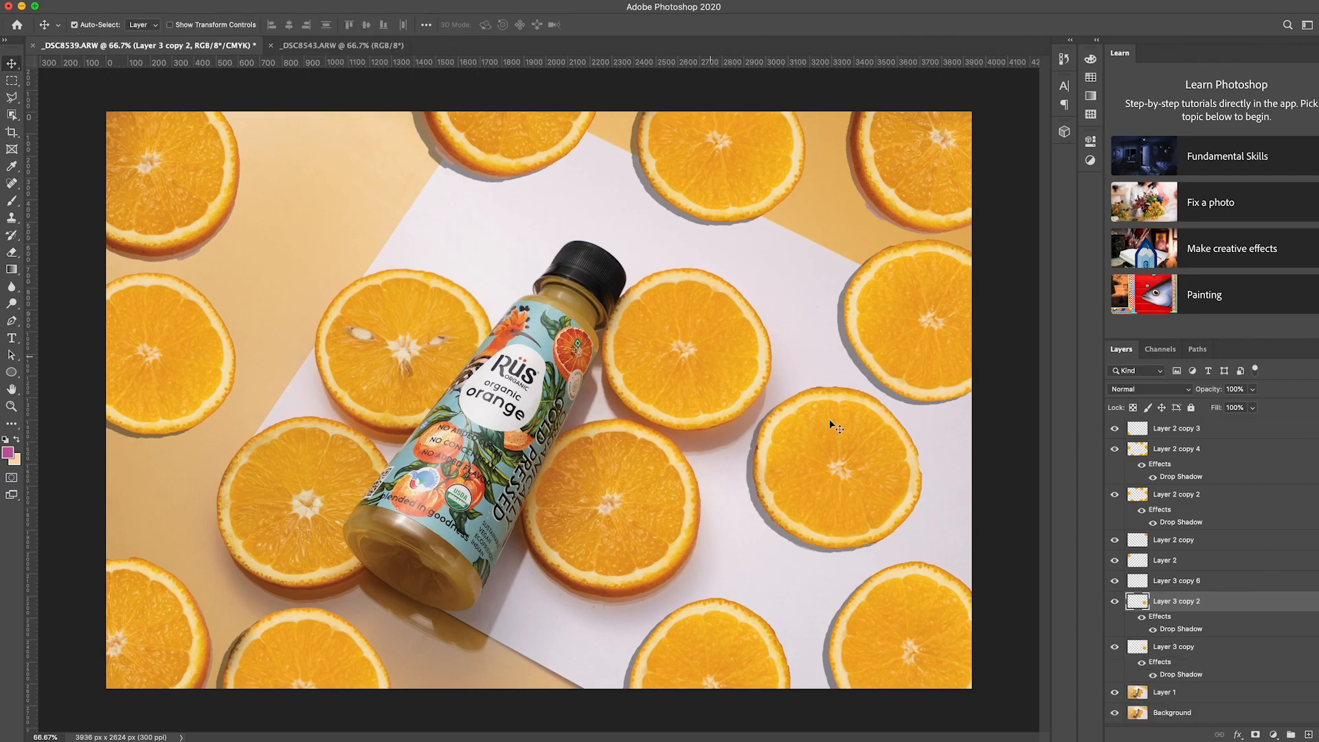
pyautogui.moveTo(819, 447); pyautogui.dragTo(342, 167)
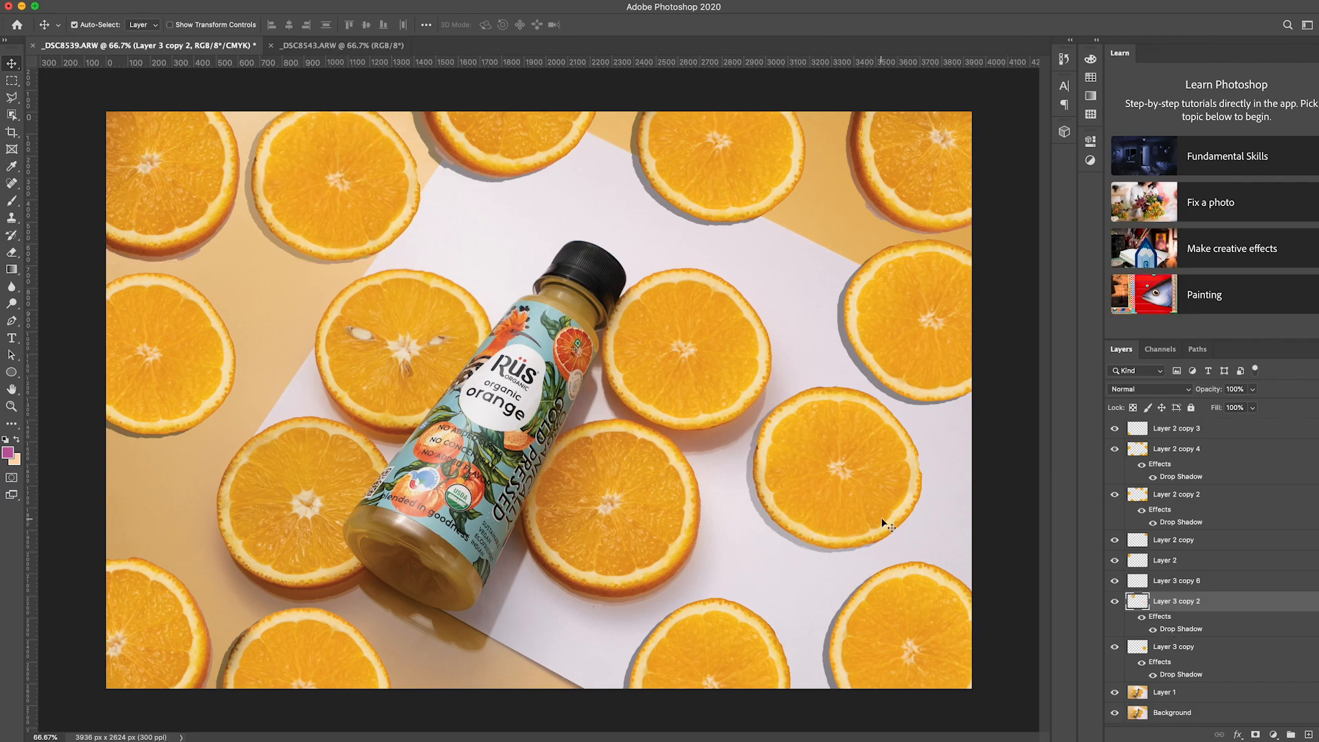
pyautogui.press('super+minus')
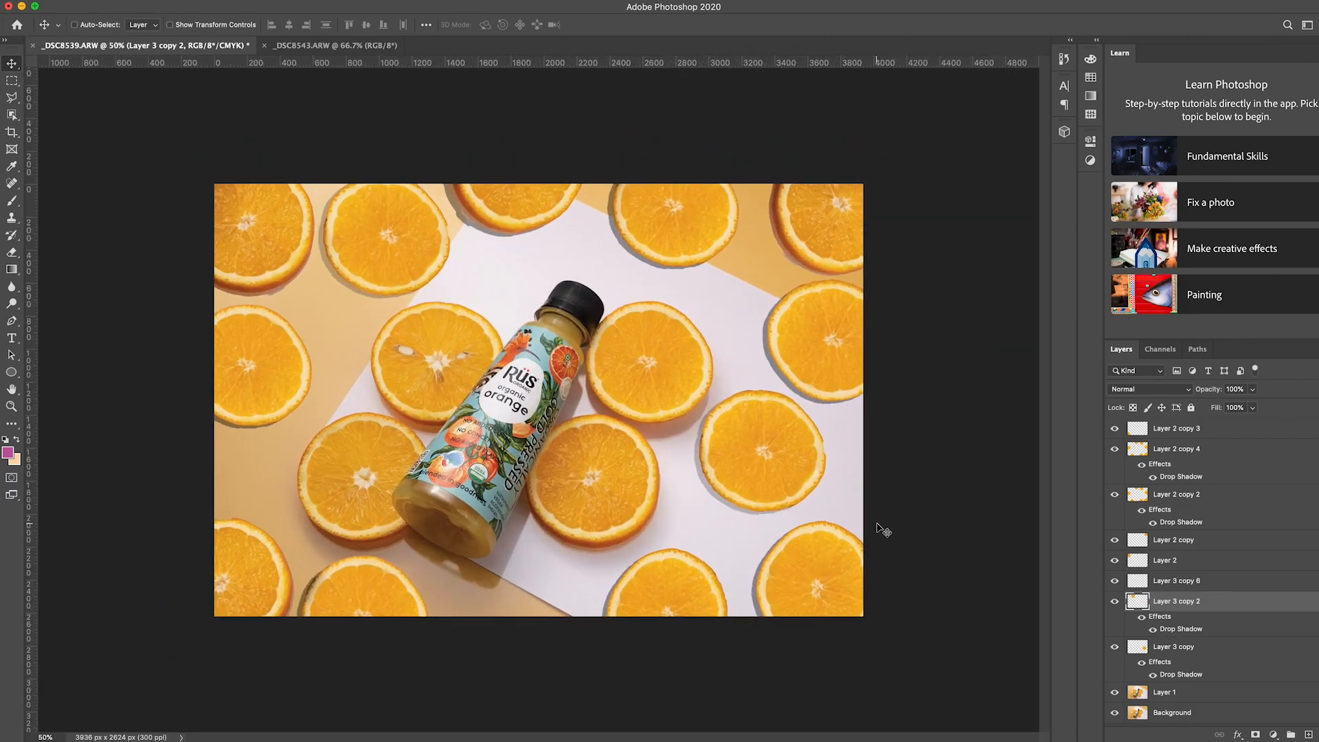
pyautogui.click(1182, 692)
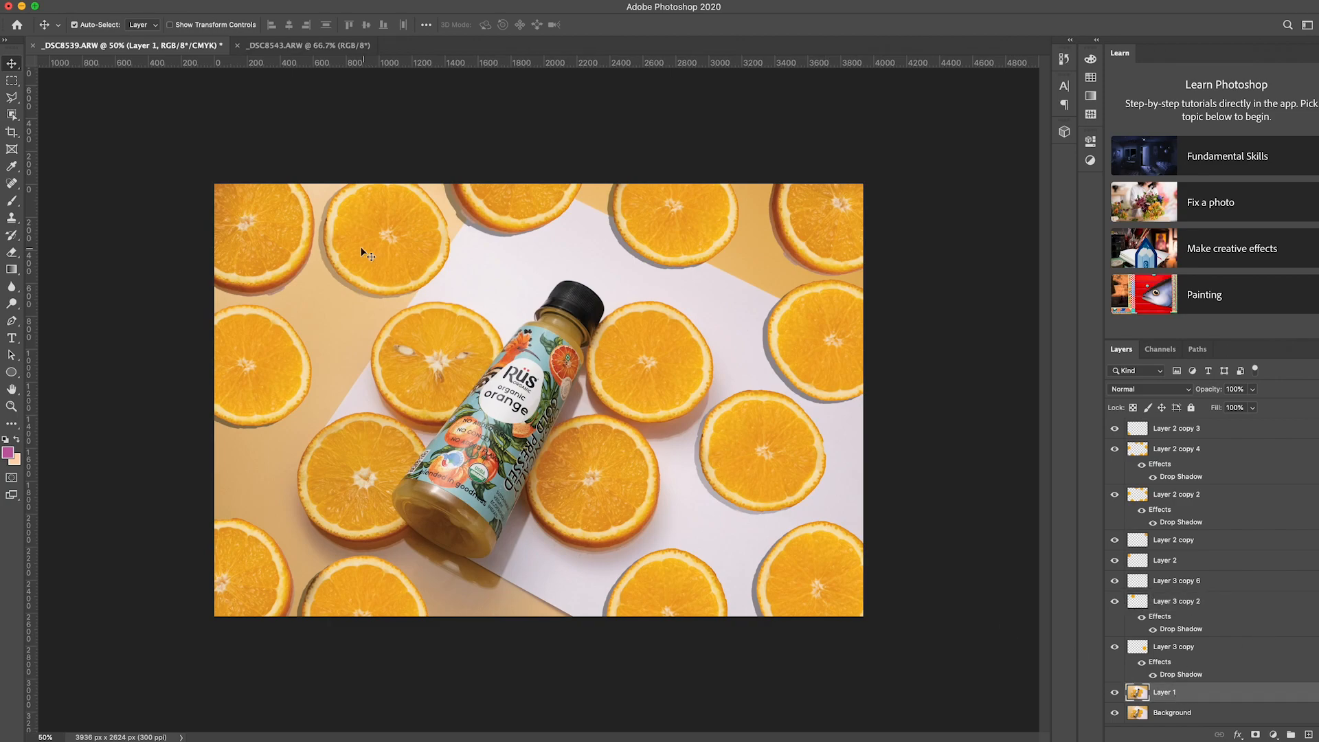
pyautogui.click(12, 115)
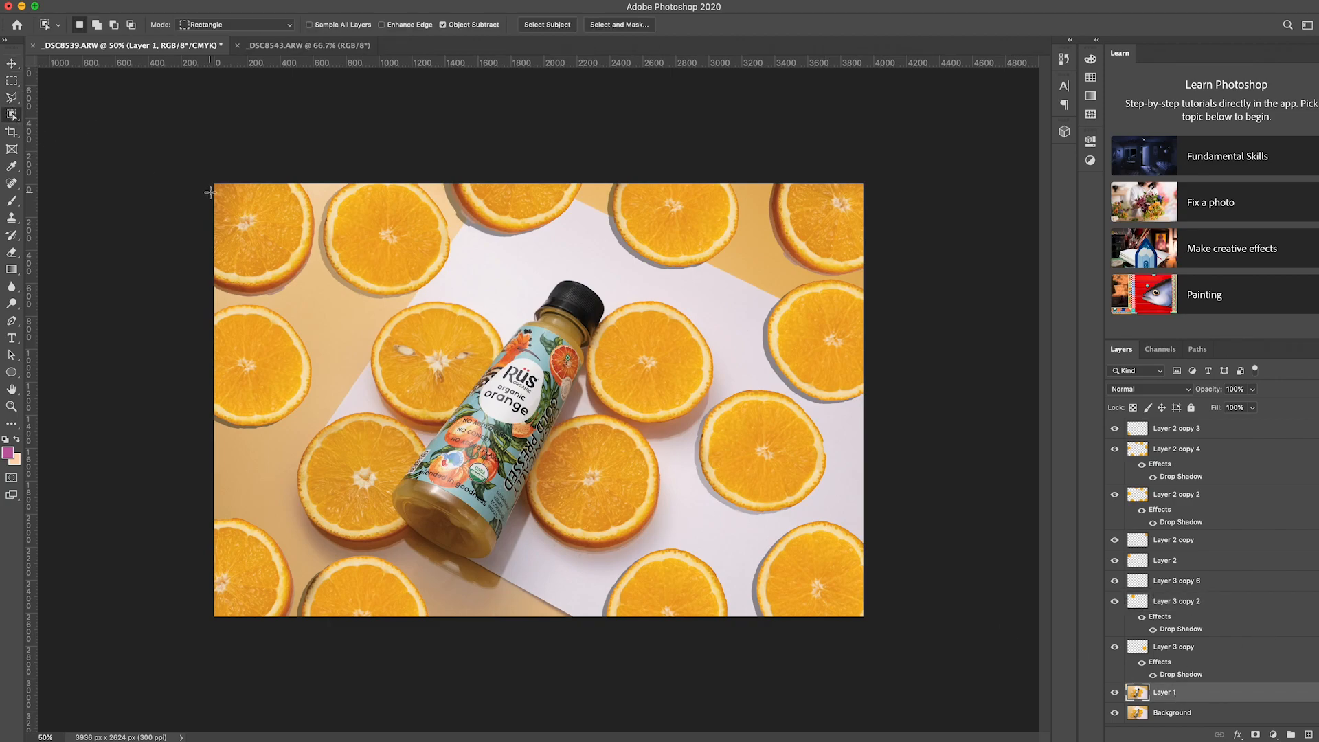
pyautogui.moveTo(555, 268); pyautogui.dragTo(437, 543)
pyautogui.press('super+d')
# Trace the whole juice bottle, from its base around the cap and back, with the Polygonal Lasso to make a closed selection.
pyautogui.press('super+plus')
pyautogui.press('super+plus')
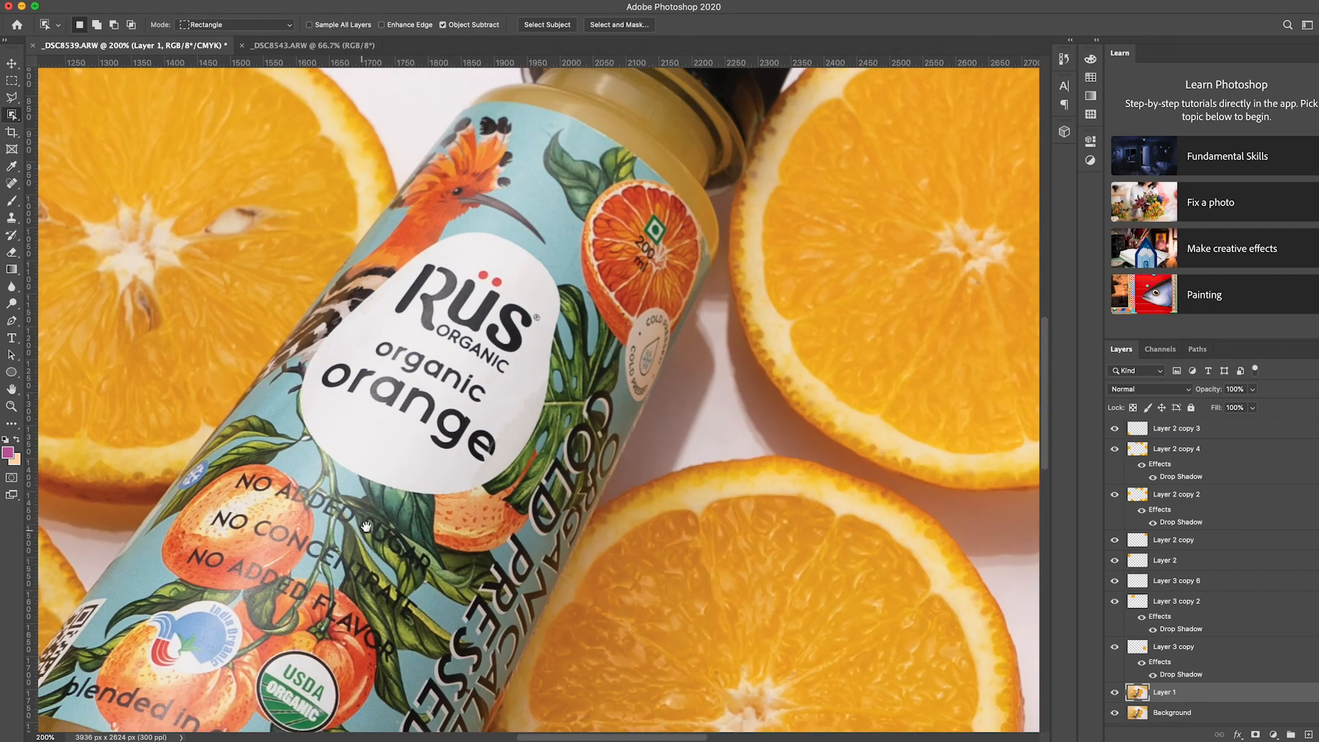
pyautogui.moveTo(366, 526); pyautogui.dragTo(667, 174)
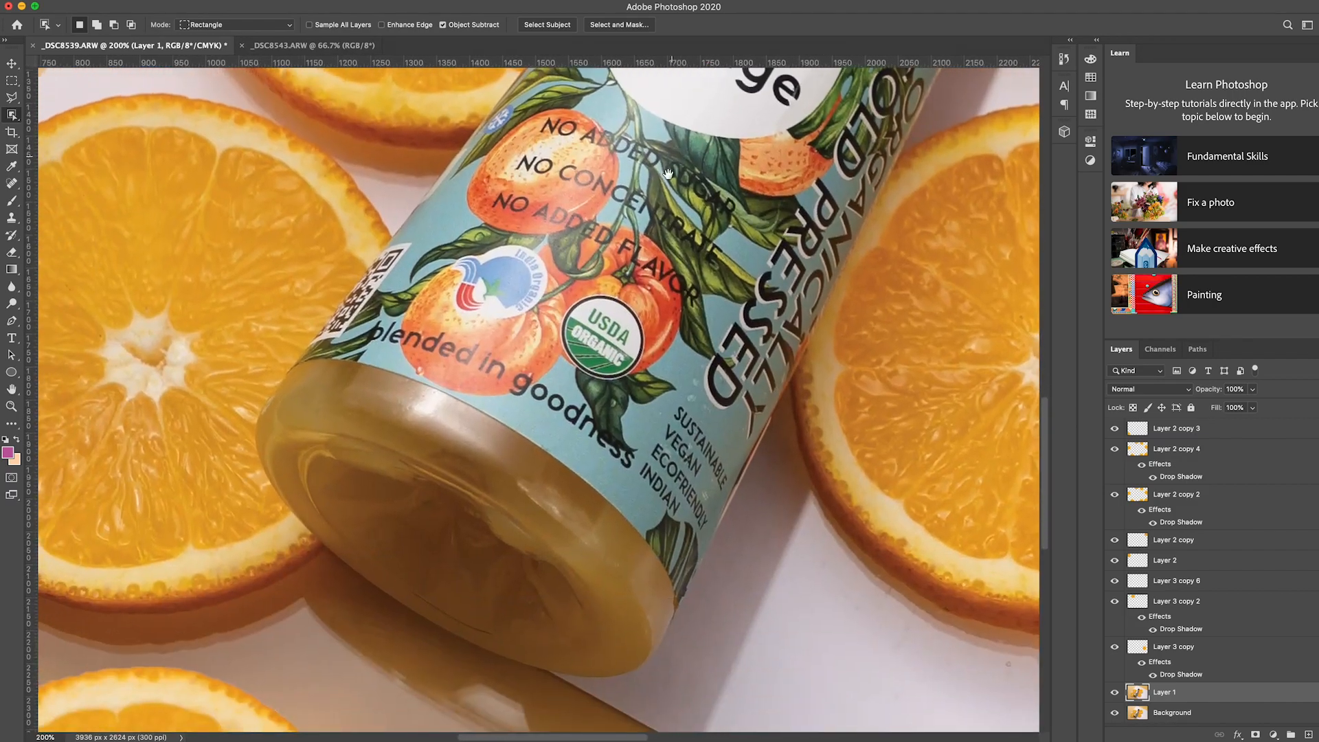
pyautogui.press('l')
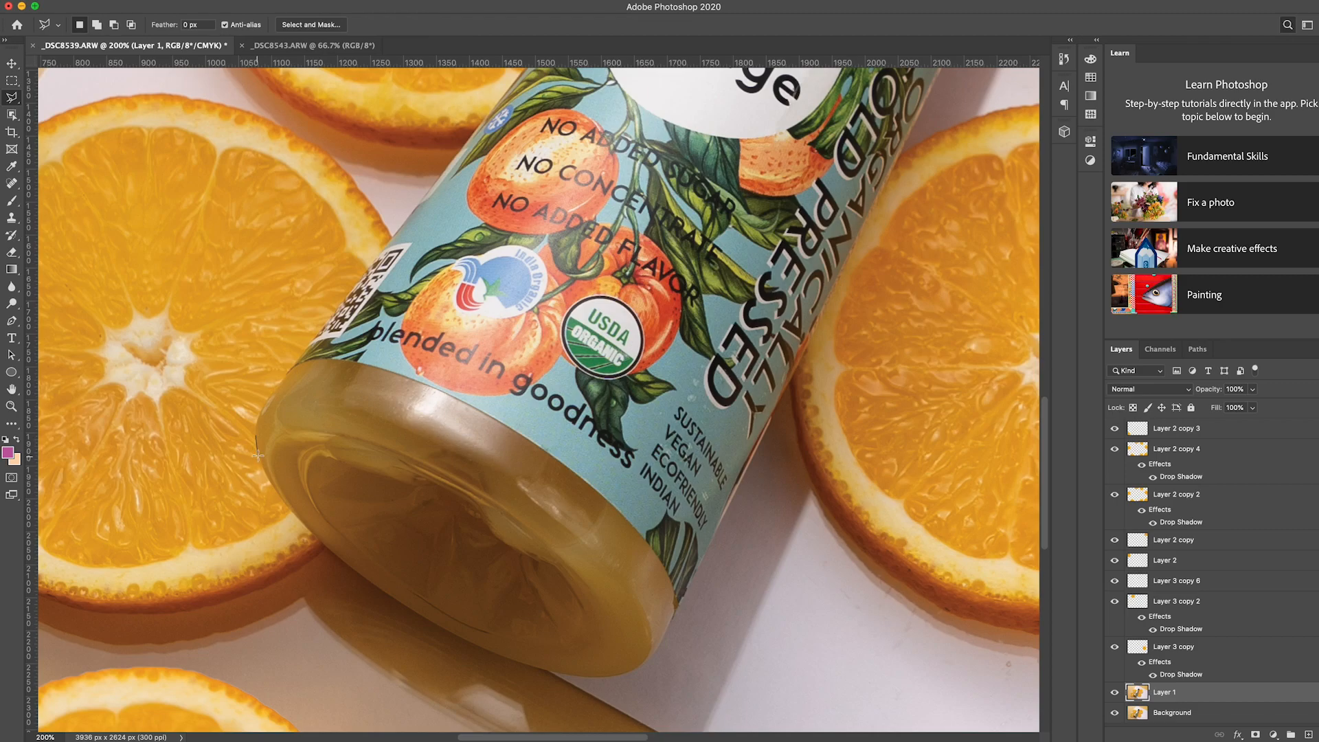
pyautogui.moveTo(266, 471)
pyautogui.mouseDown()
pyautogui.moveTo(318, 540)
pyautogui.moveTo(412, 613)
pyautogui.moveTo(499, 657)
pyautogui.moveTo(597, 678)
pyautogui.mouseUp()
pyautogui.moveTo(647, 661)
pyautogui.mouseDown()
pyautogui.moveTo(682, 590)
pyautogui.moveTo(716, 560)
pyautogui.moveTo(802, 243)
pyautogui.moveTo(895, 180)
pyautogui.moveTo(897, 156)
pyautogui.moveTo(820, 160)
pyautogui.moveTo(371, 465)
pyautogui.mouseUp()
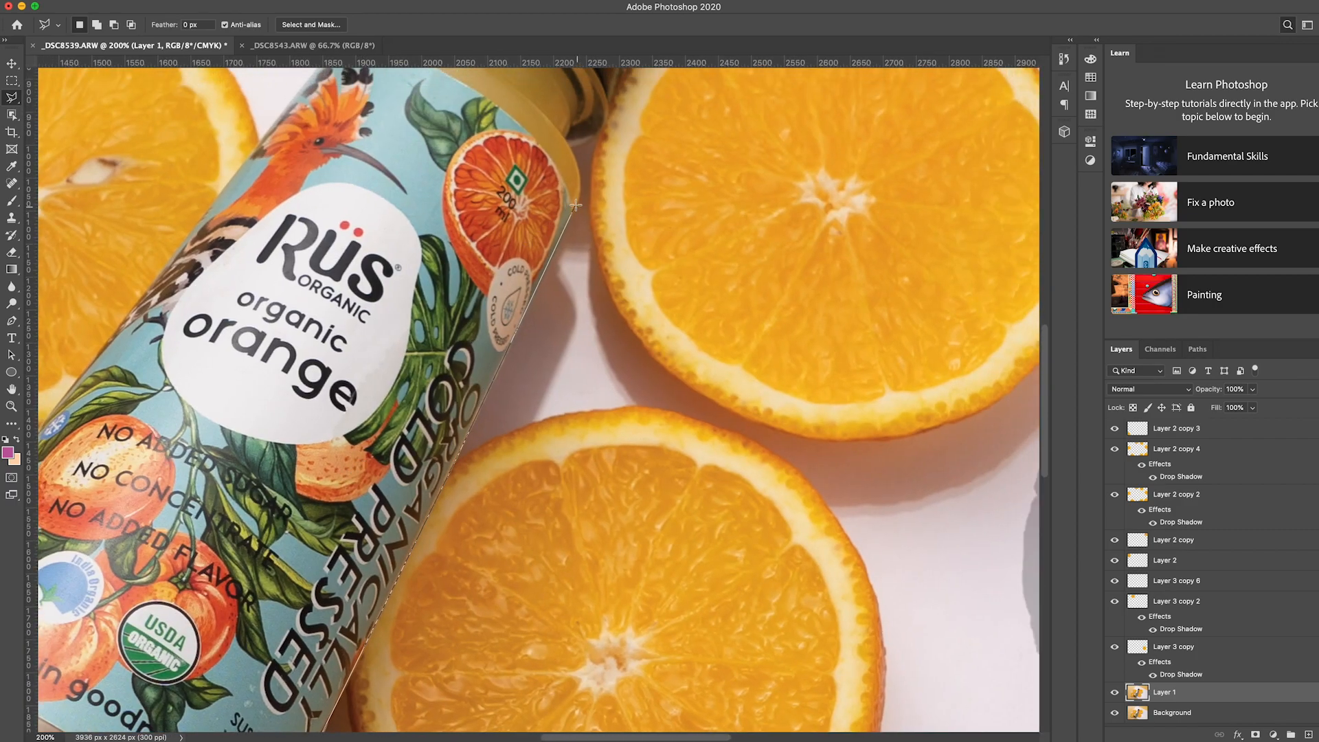
pyautogui.moveTo(581, 198); pyautogui.dragTo(453, 421)
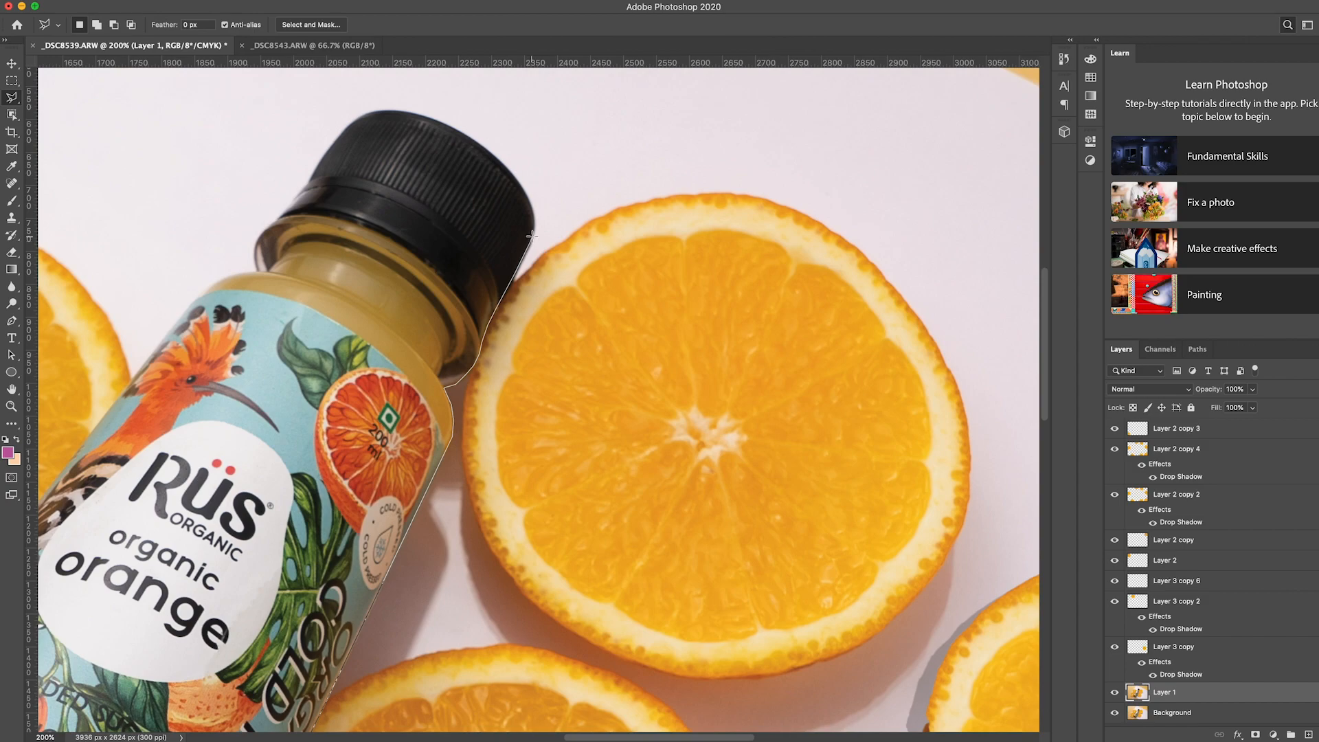
pyautogui.moveTo(533, 227); pyautogui.dragTo(433, 452)
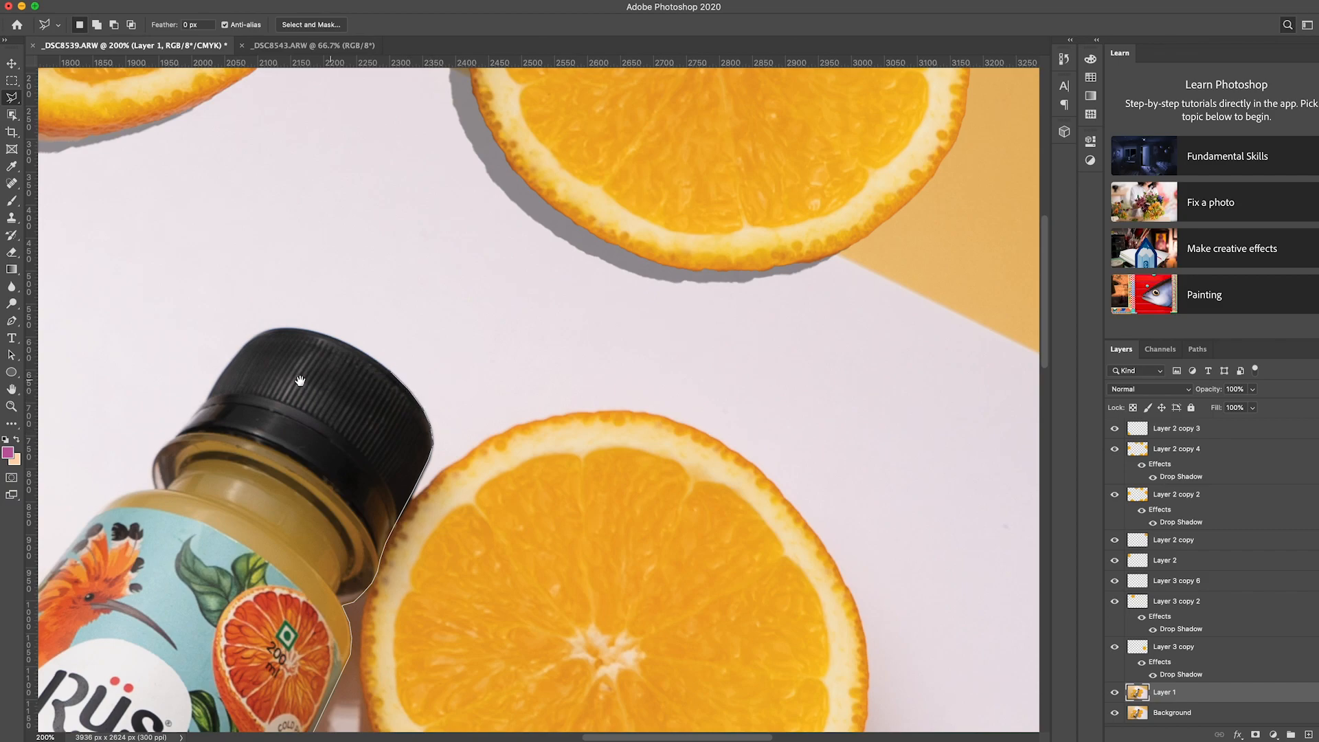
pyautogui.moveTo(307, 378); pyautogui.dragTo(506, 545)
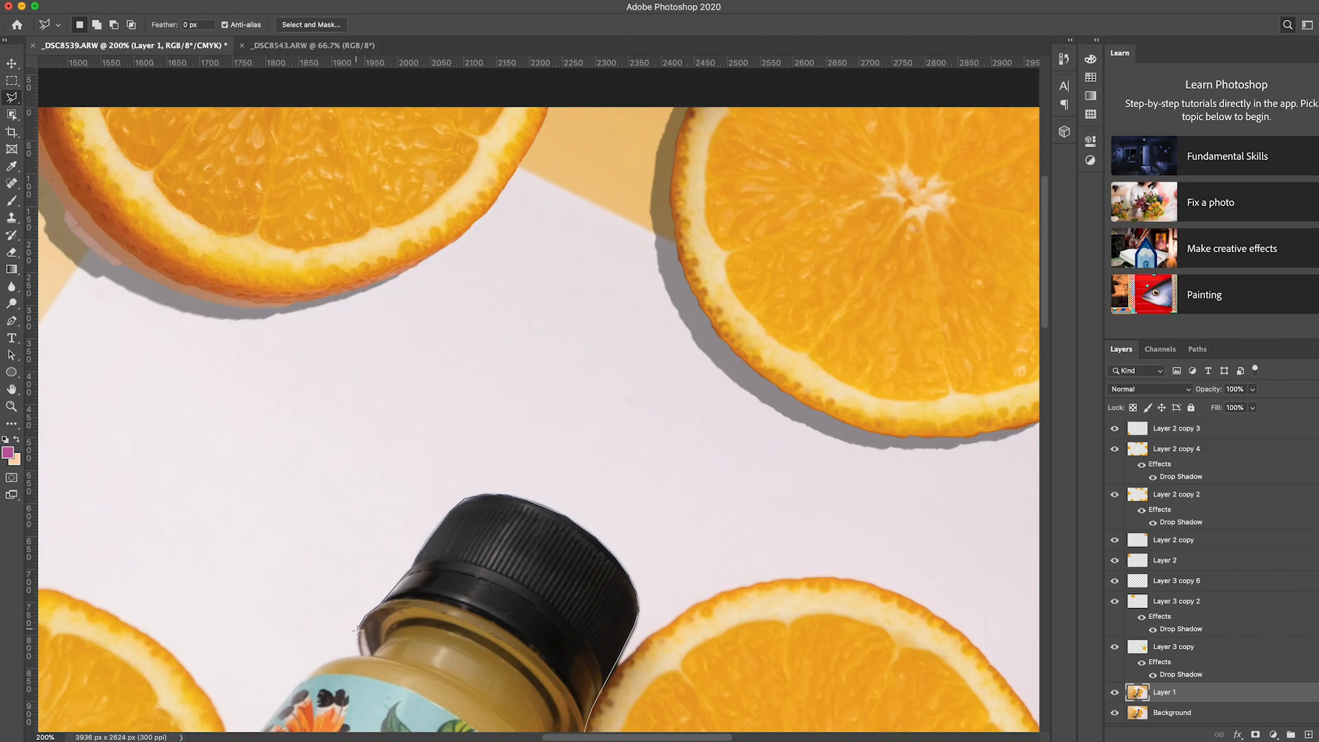
pyautogui.moveTo(357, 629); pyautogui.dragTo(455, 369)
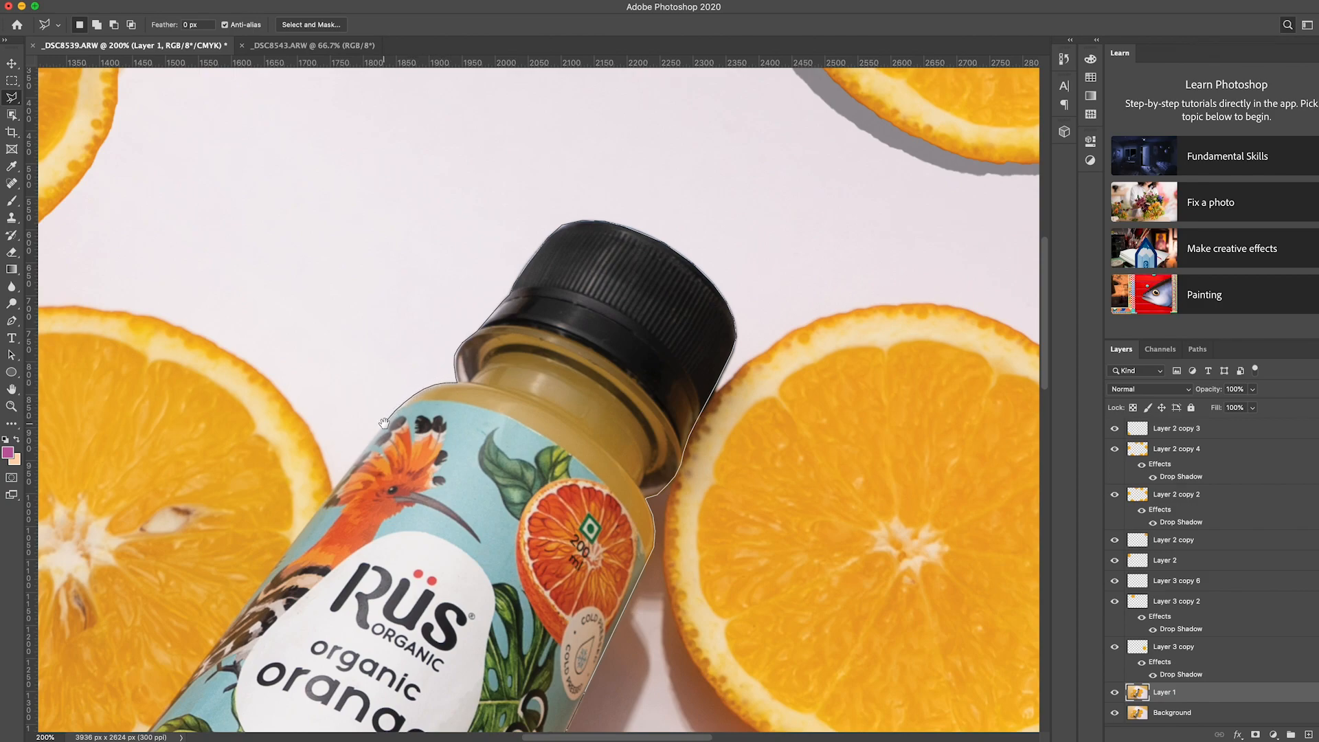
pyautogui.scroll(-10, 445, 511)
pyautogui.hscroll(-10, 445, 512)
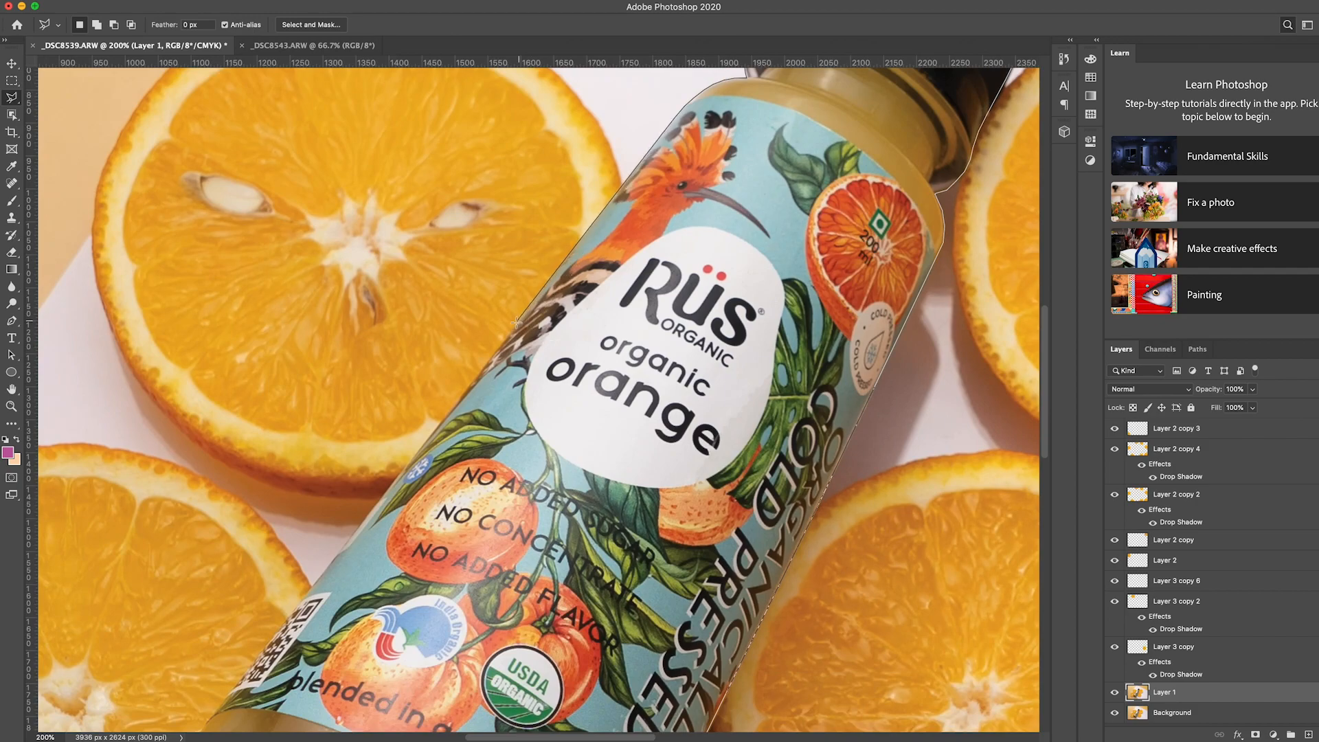
pyautogui.click(516, 327)
pyautogui.scroll(-5, 392, 623)
pyautogui.hscroll(-5, 392, 622)
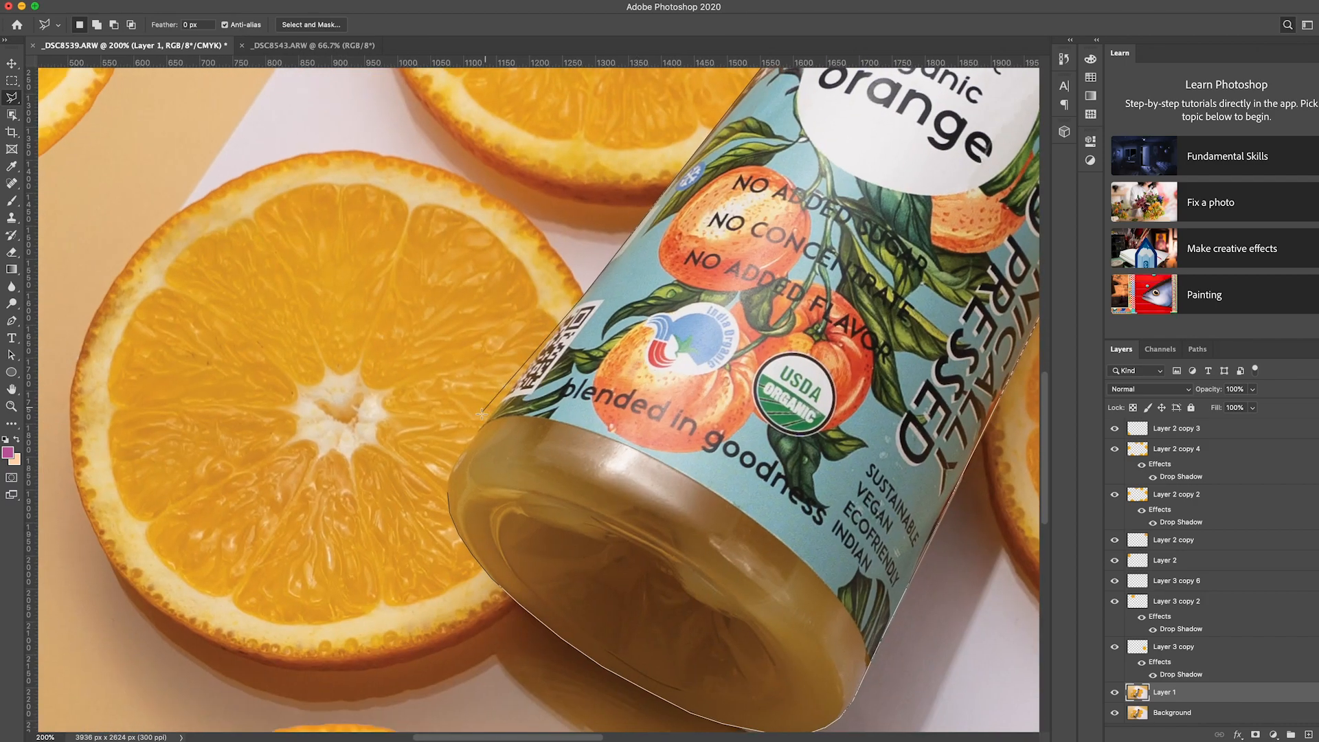
pyautogui.click(448, 496)
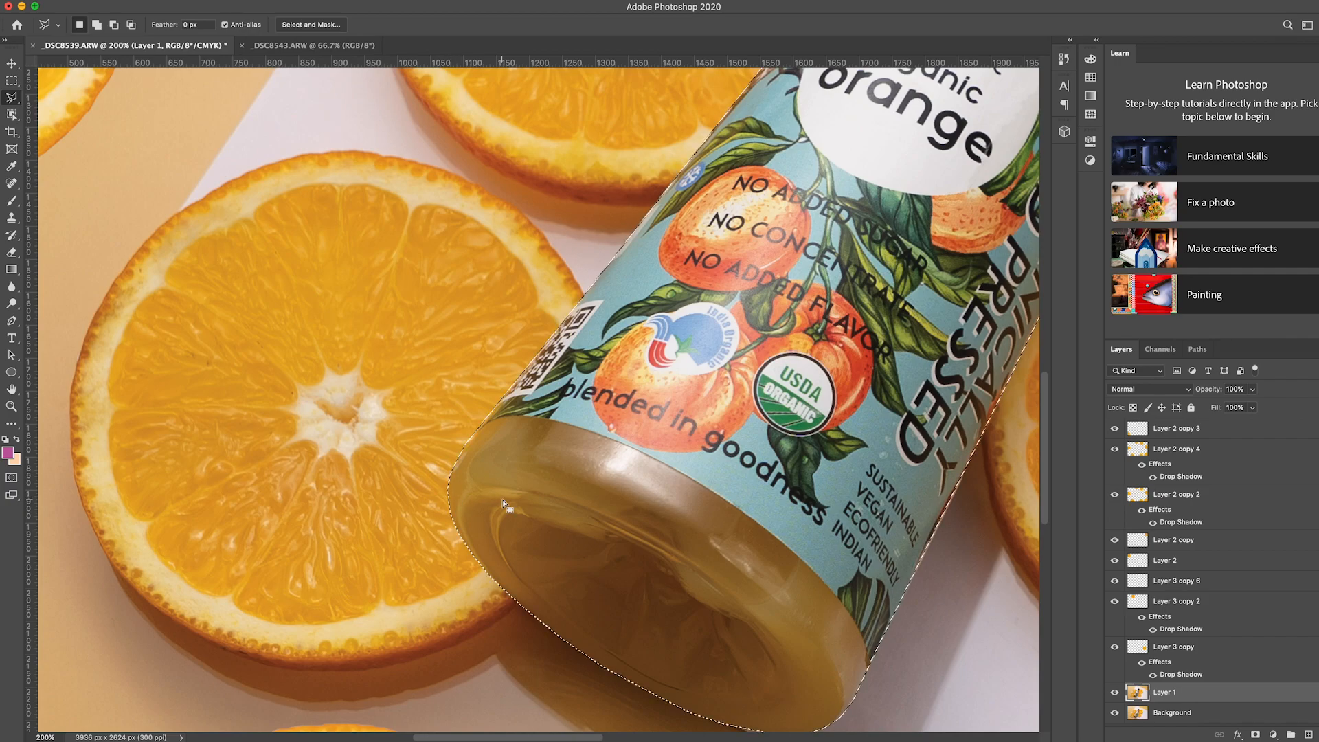
# Copy the selected bottle from Layer 1 to a new layer.
pyautogui.press('super+minus')
pyautogui.press('super+minus')
pyautogui.press('super+minus')
pyautogui.press('super+minus')
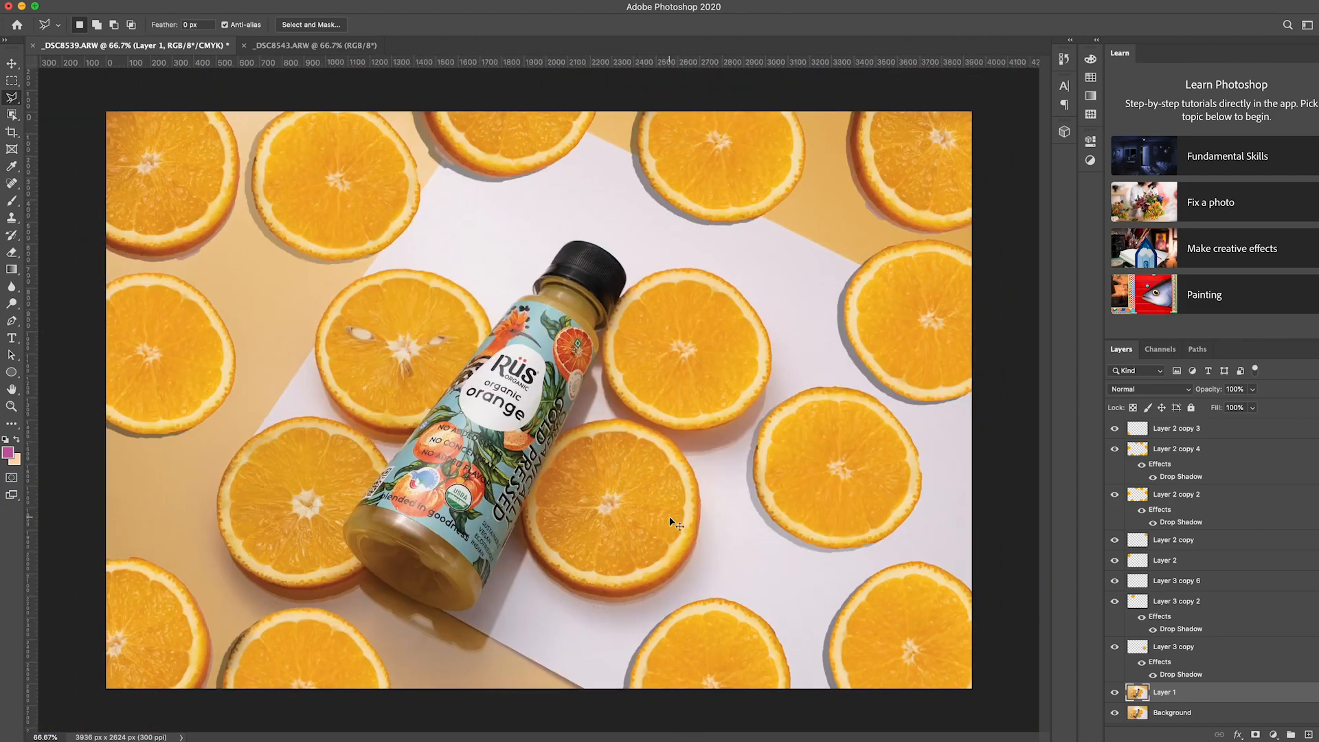
pyautogui.press('super+j')
# Start the Camera Raw Filter on the bottle layer with temperature +4 and exposure +0.30.
pyautogui.click(313, 1)
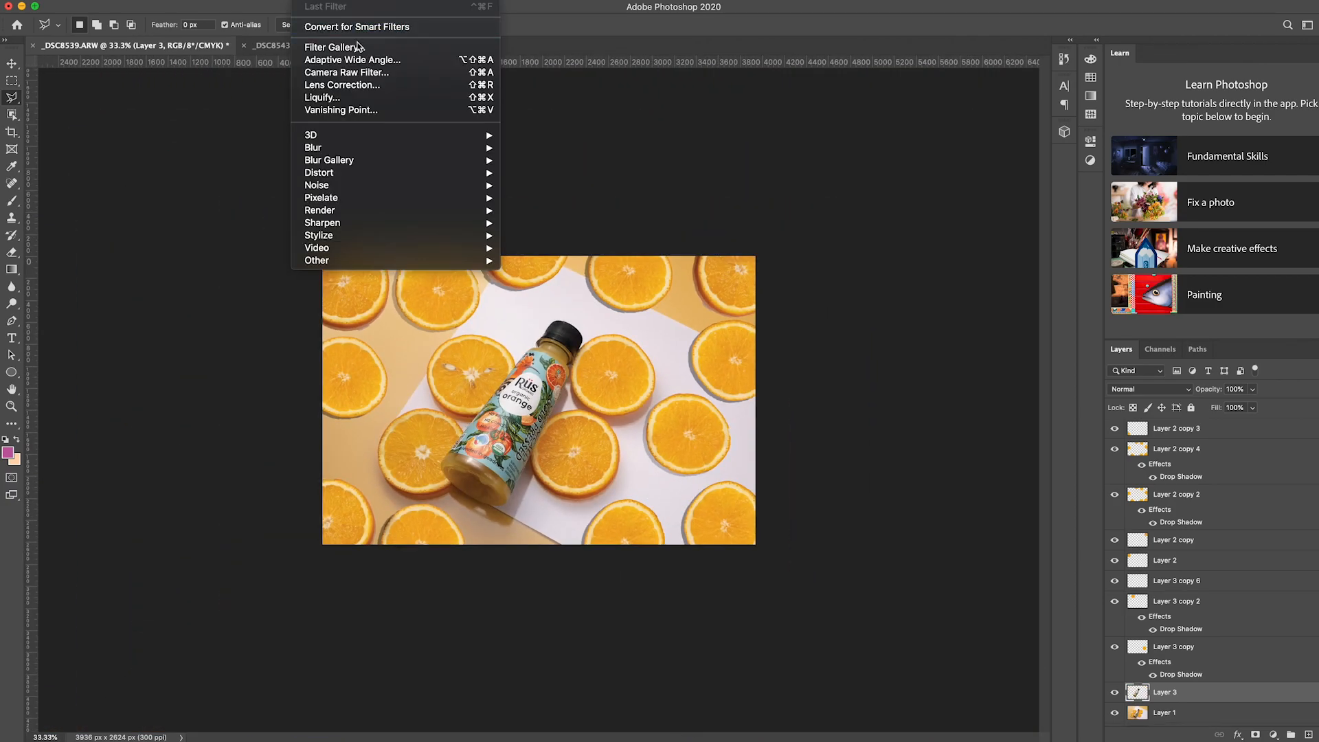
pyautogui.click(387, 73)
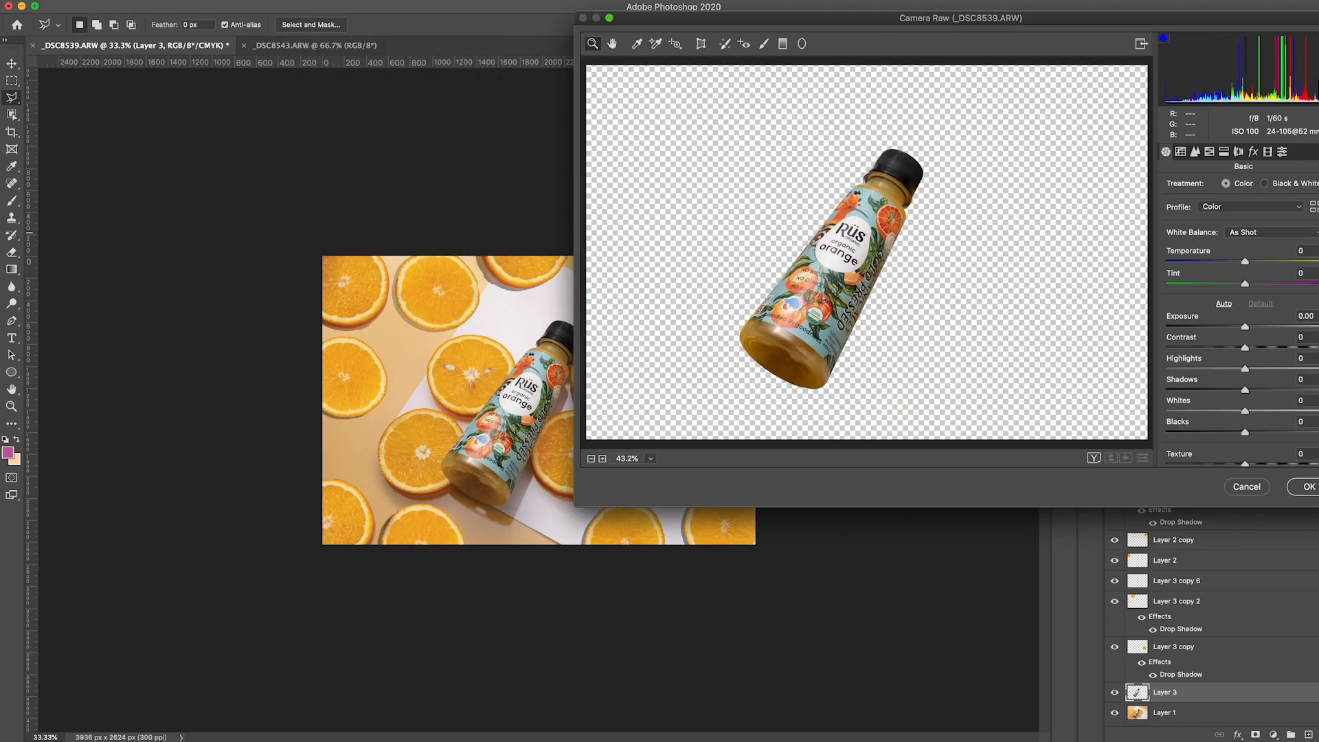
pyautogui.moveTo(1246, 262); pyautogui.dragTo(1249, 261)
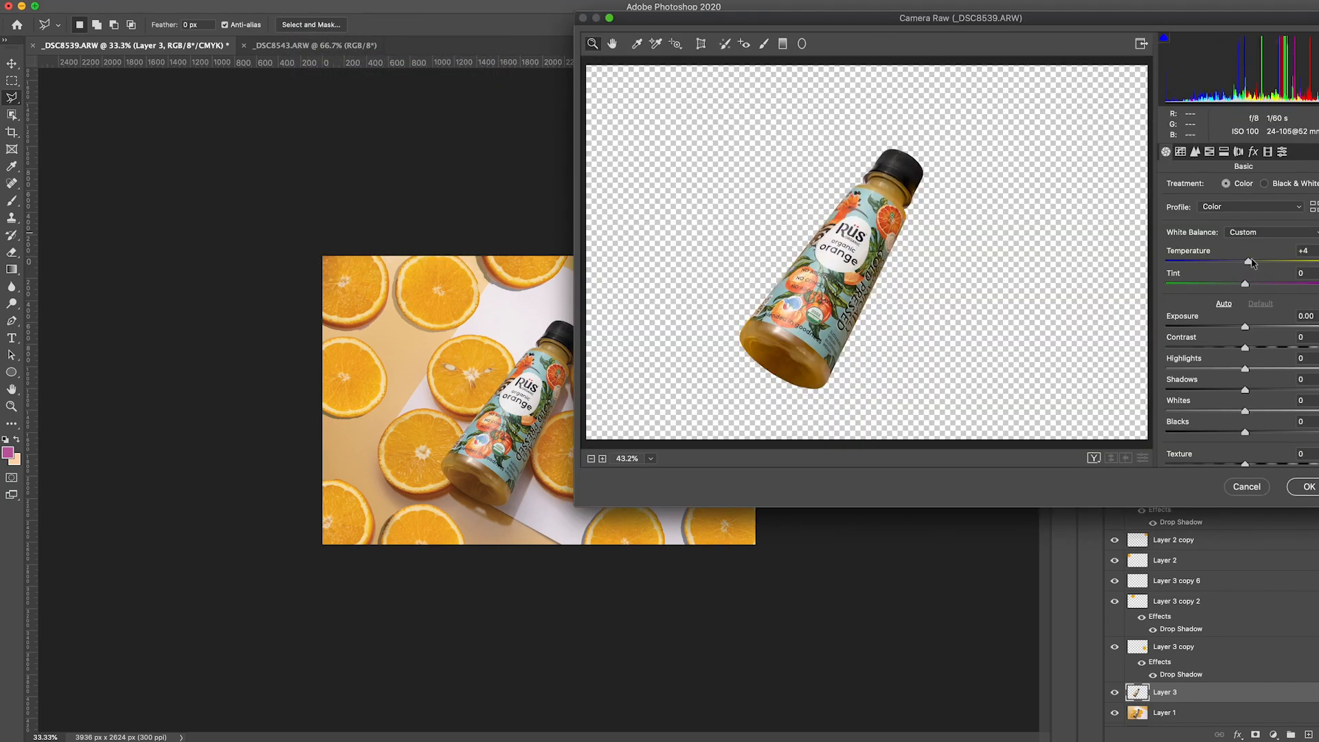
pyautogui.click(1249, 328)
# Set contrast -36, highlights -10, shadows -44, whites +13, blacks +38, texture -7 and saturation +27, and apply the filter to the bottle.
pyautogui.moveTo(1245, 347); pyautogui.dragTo(1267, 458)
pyautogui.scroll(-1, 1281, 450)
pyautogui.scroll(-2, 1259, 426)
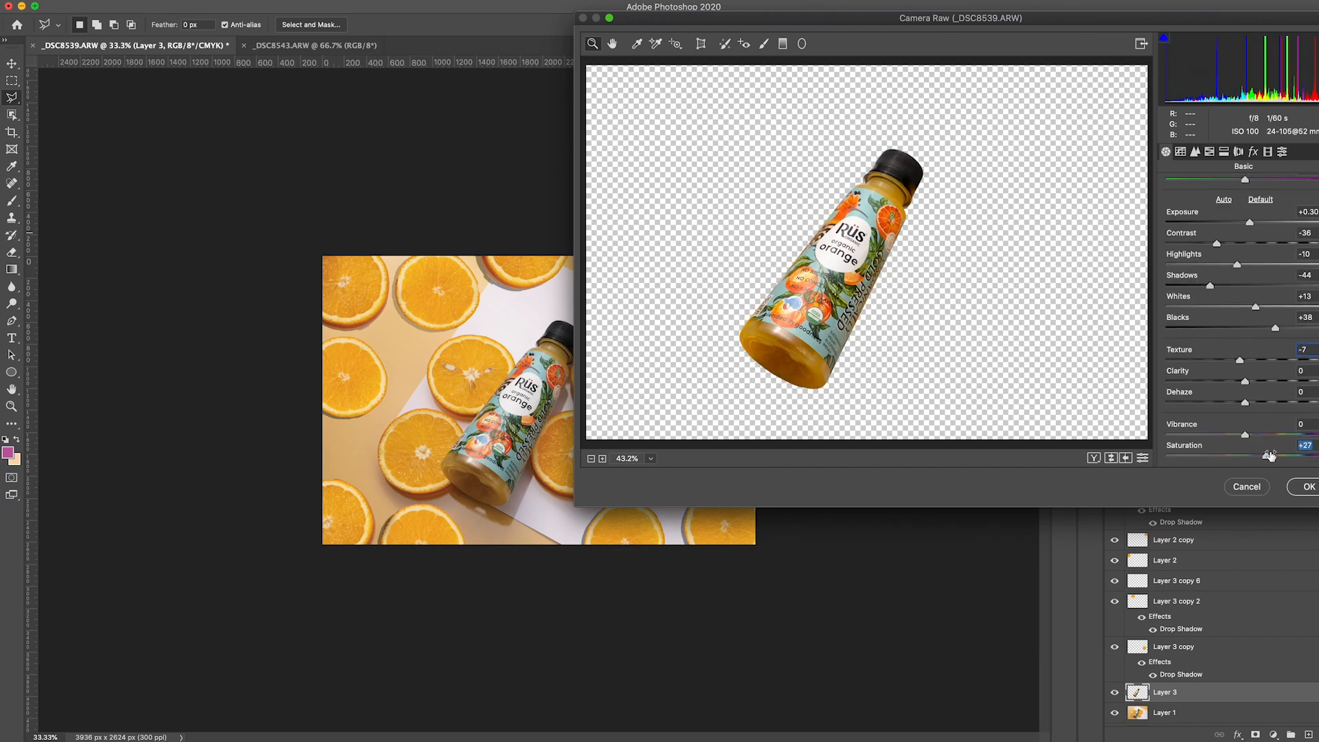
pyautogui.click(1305, 487)
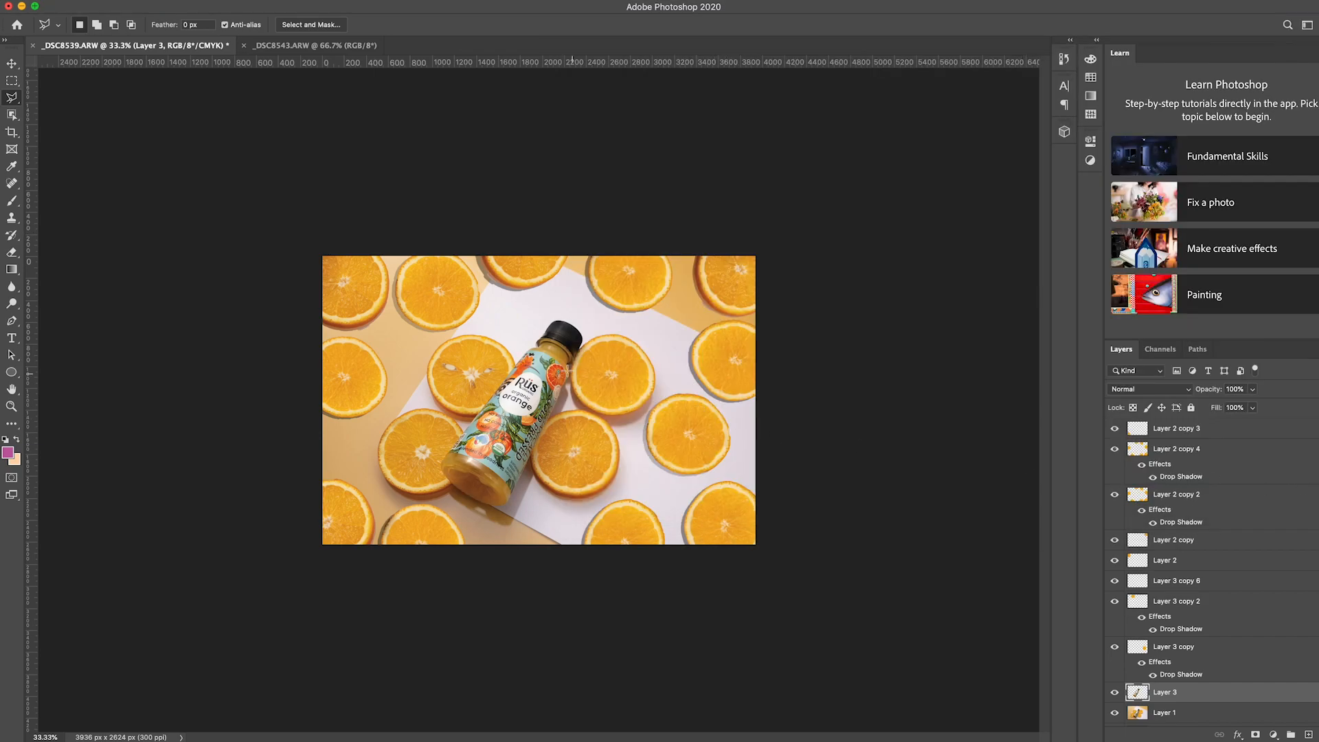
# Compare the bottle before and after its grading by toggling the visibility of Layer 3.
pyautogui.click(1114, 692)
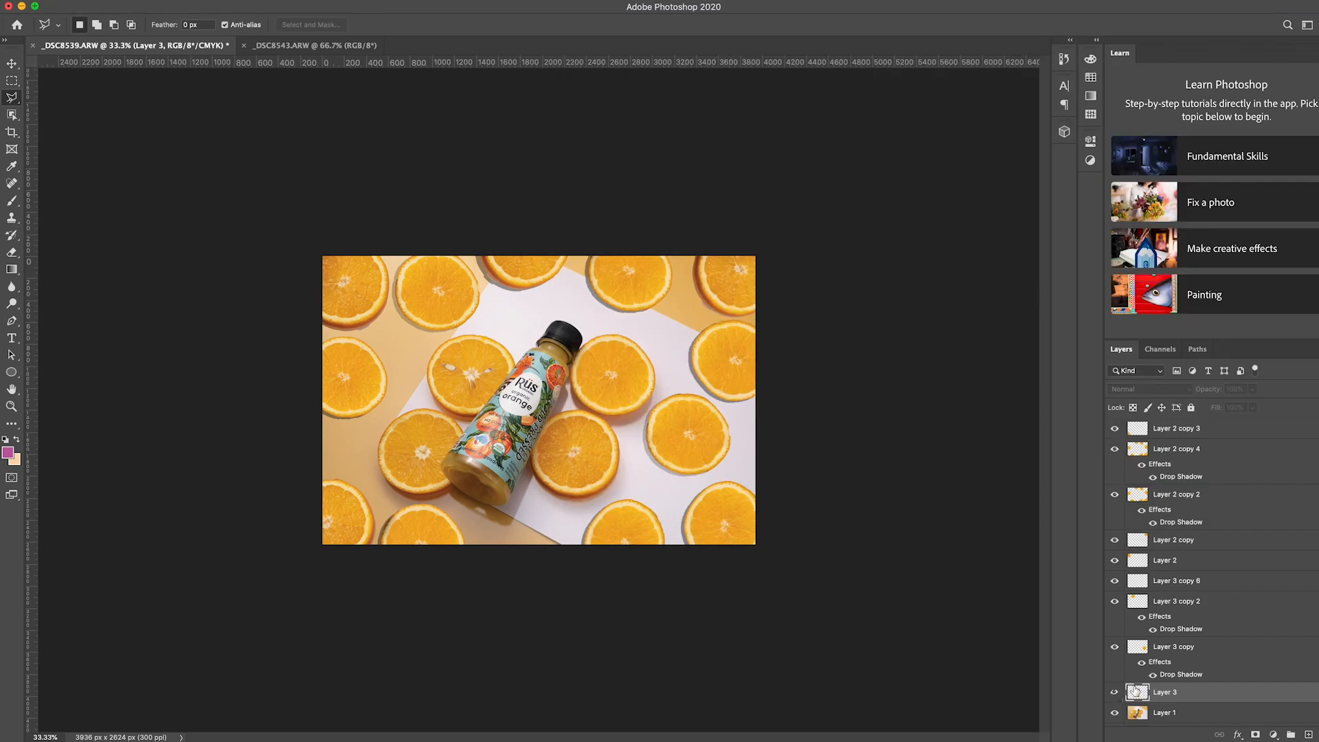
pyautogui.click(1116, 692)
pyautogui.click(1115, 693)
pyautogui.click(1116, 692)
pyautogui.click(1115, 692)
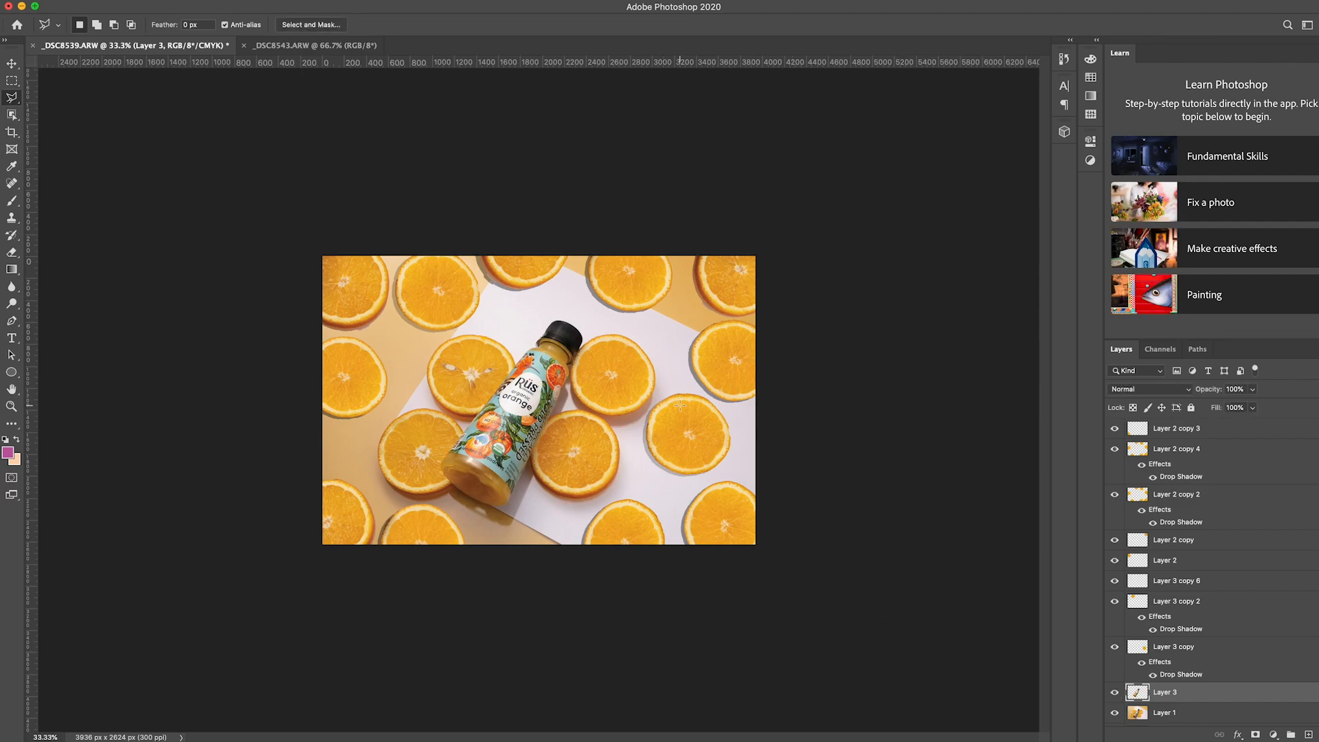
# Duplicate the orange slice right of the bottle onto the lower-left slice at the canvas's bottom edge, stacking the copy above Layer 2 copy 4.
pyautogui.press('v')
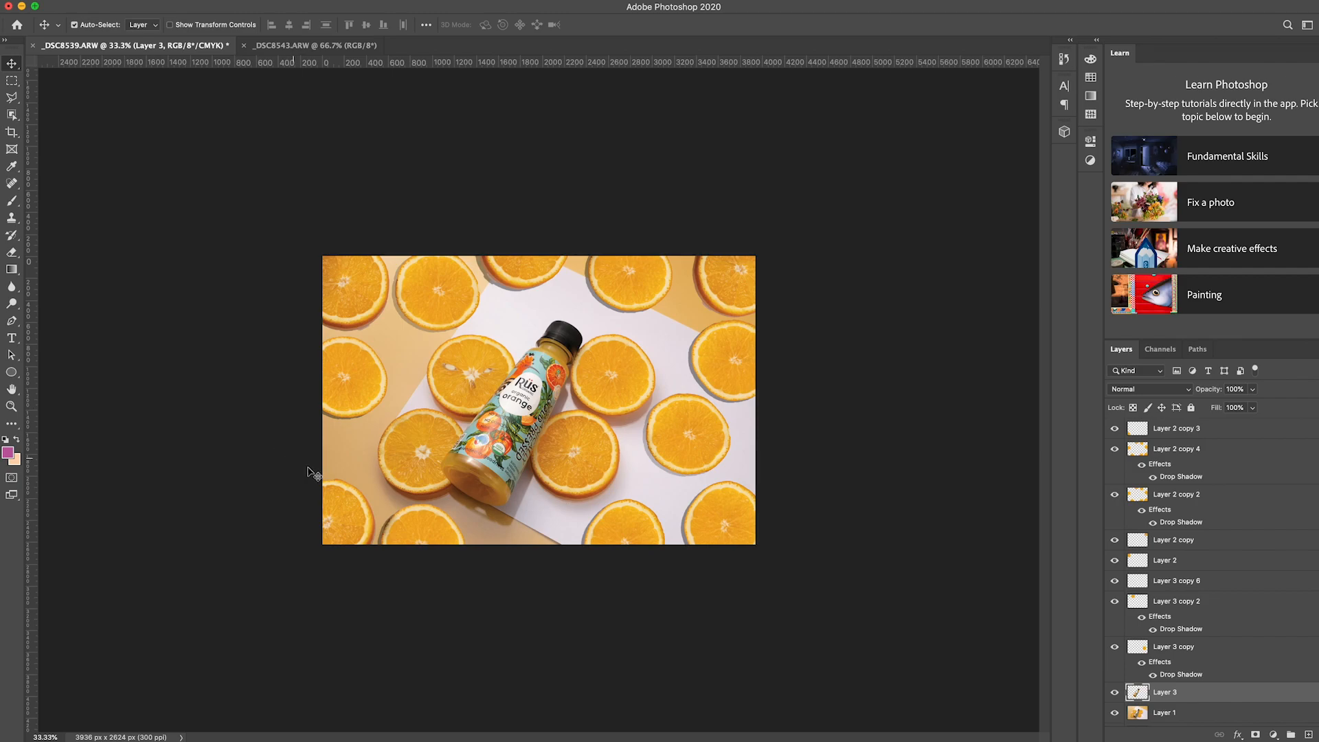
pyautogui.click(414, 519)
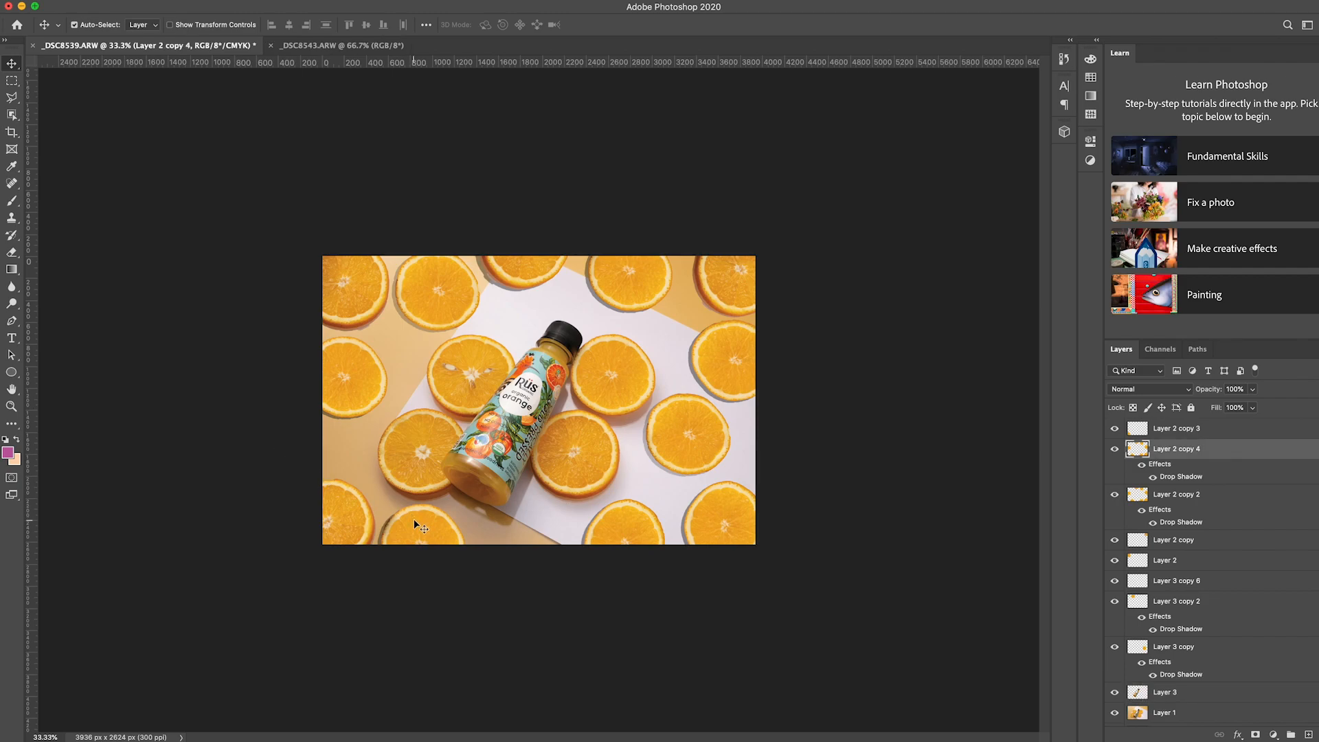
pyautogui.click(669, 436)
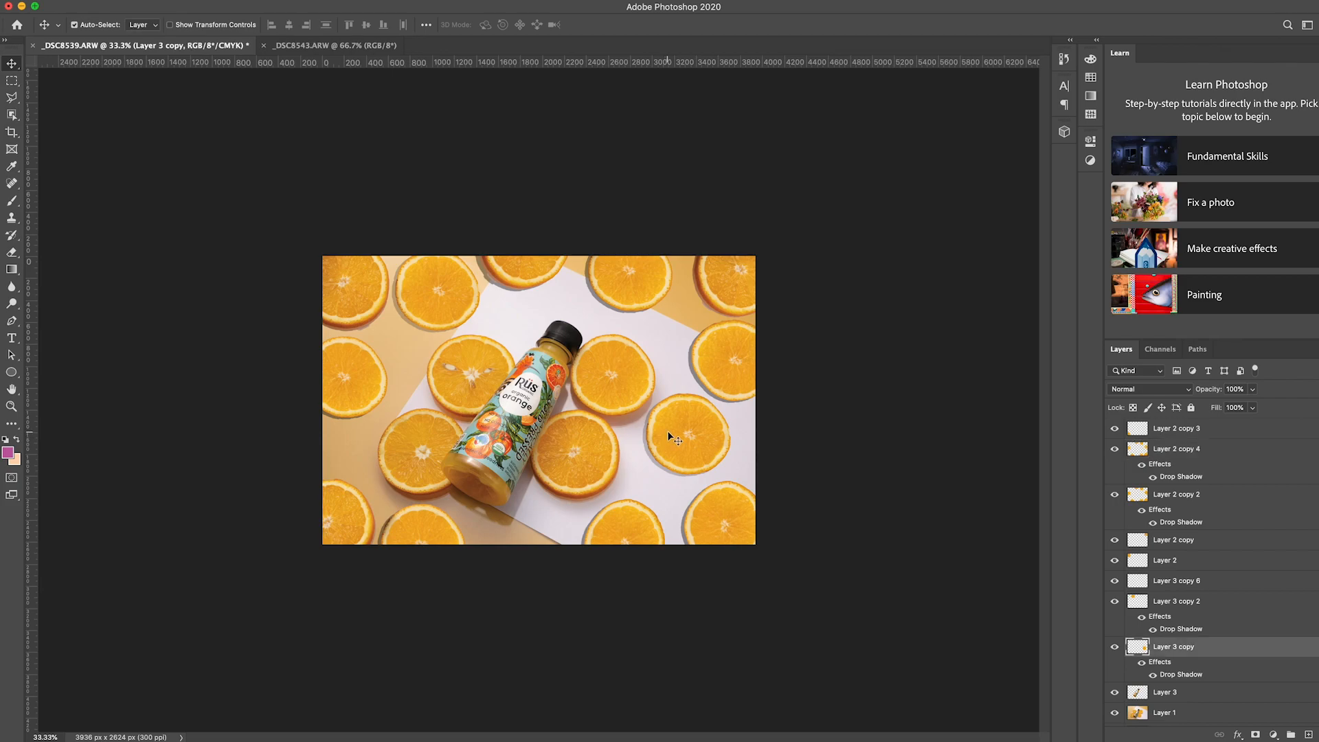
pyautogui.moveTo(668, 433); pyautogui.dragTo(497, 517)
pyautogui.click(517, 528)
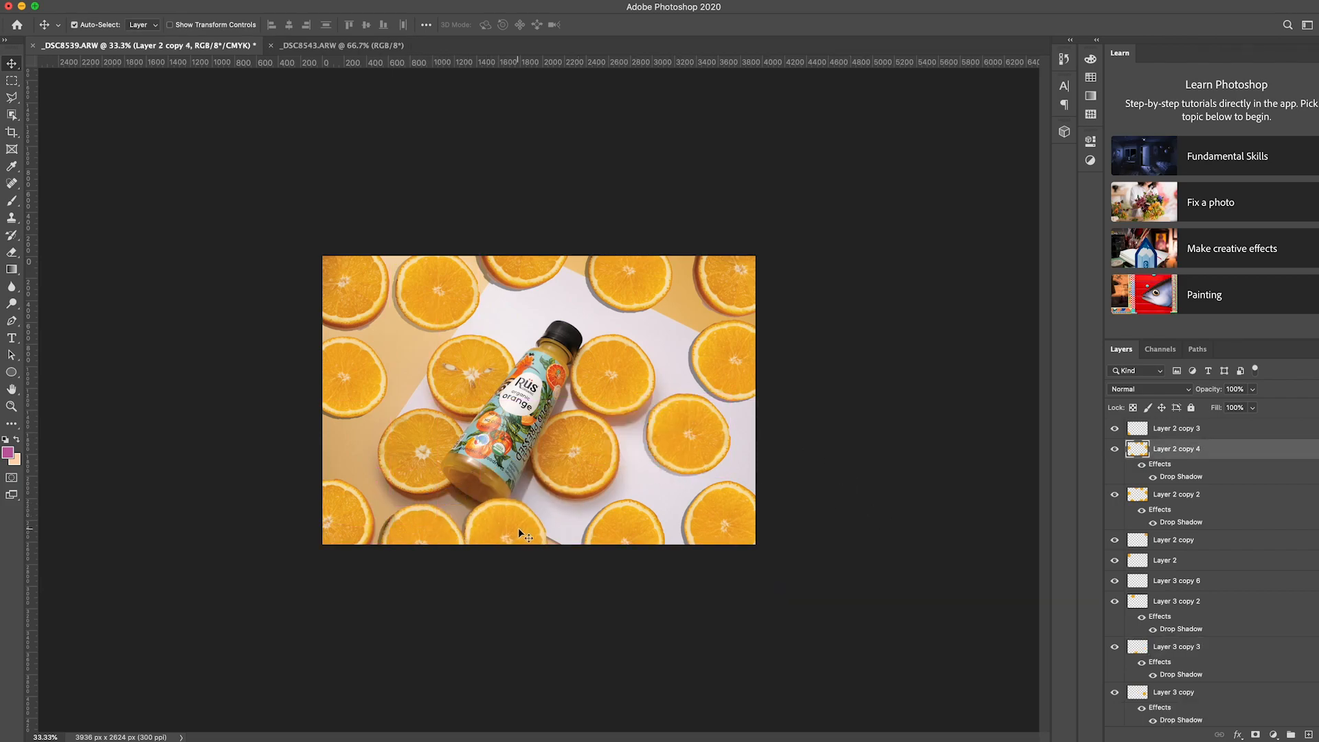
pyautogui.click(522, 527)
pyautogui.moveTo(1199, 651); pyautogui.dragTo(1166, 438)
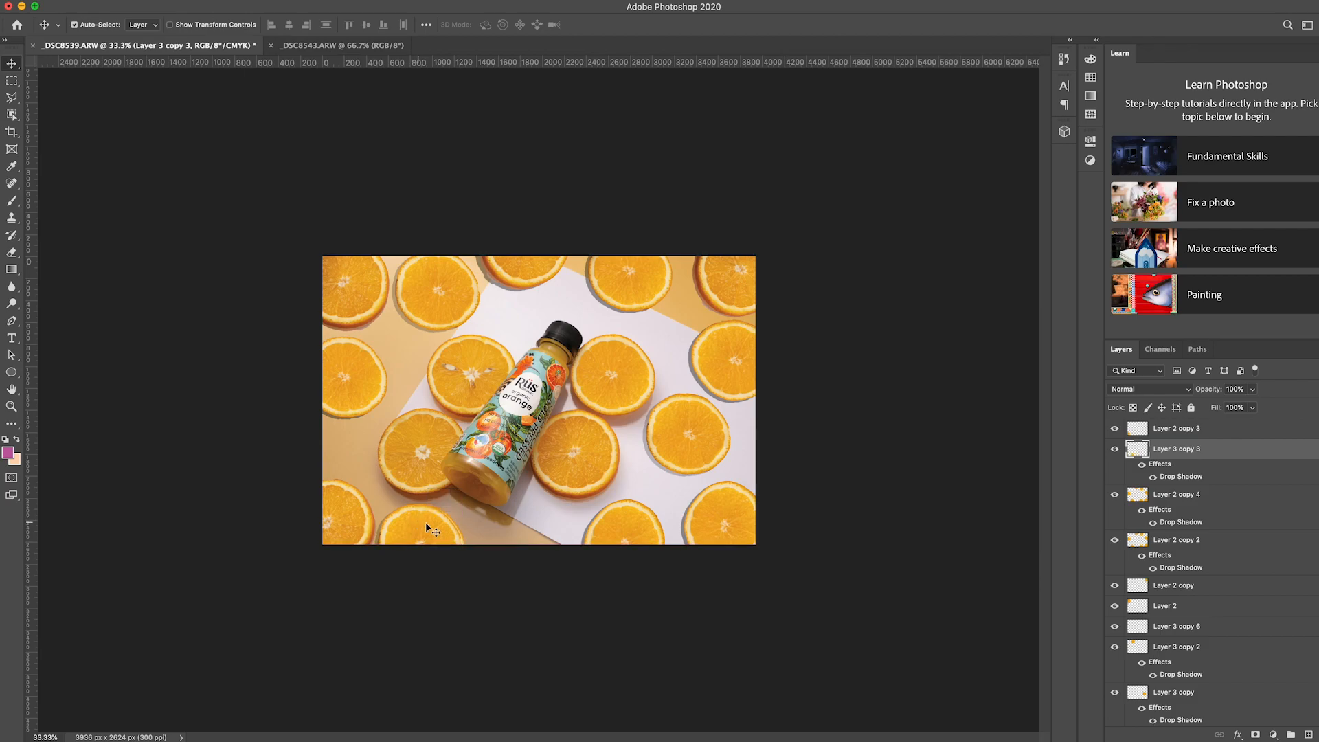
# Adjust the new lower-left slice copy with Free Transform so it fits over the slice beneath.
pyautogui.press('super+t')
pyautogui.moveTo(463, 503); pyautogui.dragTo(471, 500)
pyautogui.press('Return')
# Place two more slice copies partly off the canvas, one at the bottom edge below the bottle and one at the left edge.
pyautogui.moveTo(419, 534); pyautogui.dragTo(519, 553)
pyautogui.moveTo(728, 540); pyautogui.dragTo(297, 421)
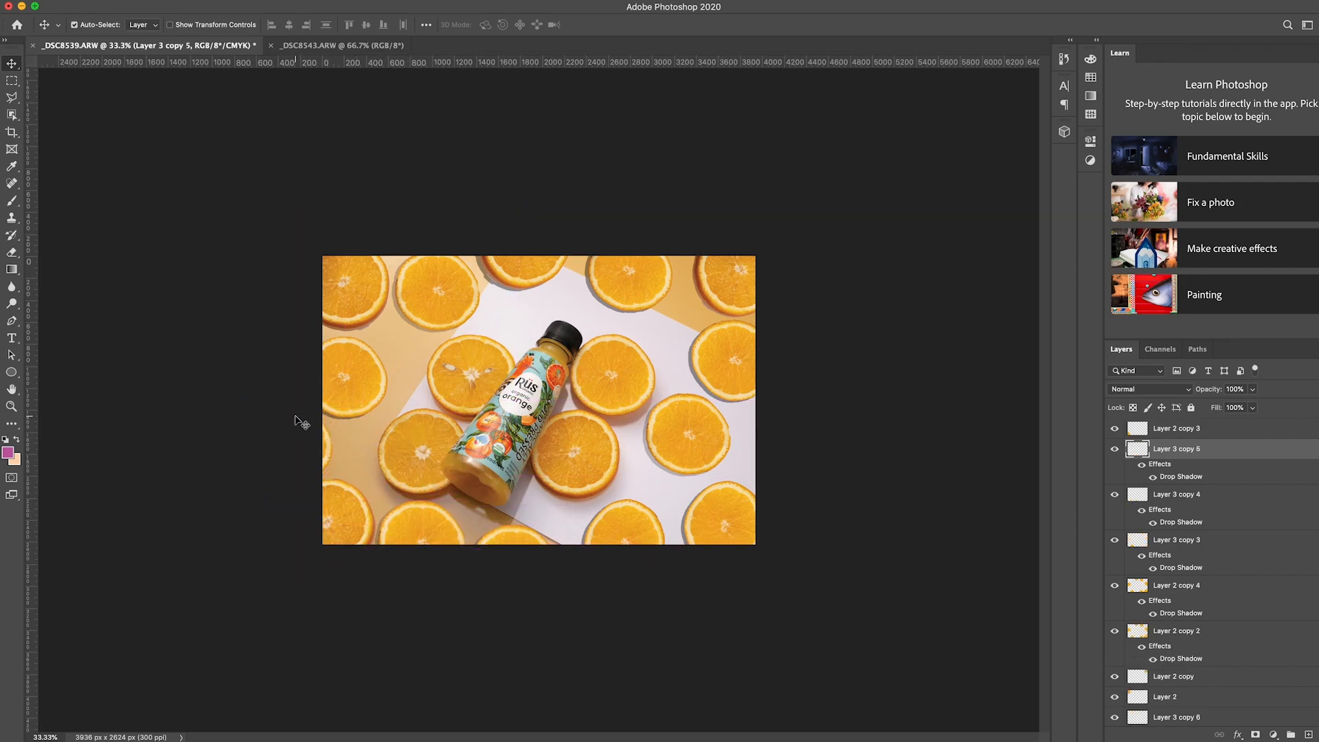
# Slightly enlarge the orange slice on Layer 3 copy, right of the bottle, with Free Transform.
pyautogui.moveTo(701, 443)
pyautogui.mouseDown()
pyautogui.moveTo(691, 437)
pyautogui.moveTo(720, 437)
pyautogui.moveTo(697, 419)
pyautogui.moveTo(746, 384)
pyautogui.moveTo(712, 427)
pyautogui.mouseUp()
pyautogui.hotkey('ctrl', 't')
pyautogui.click(664, 25)
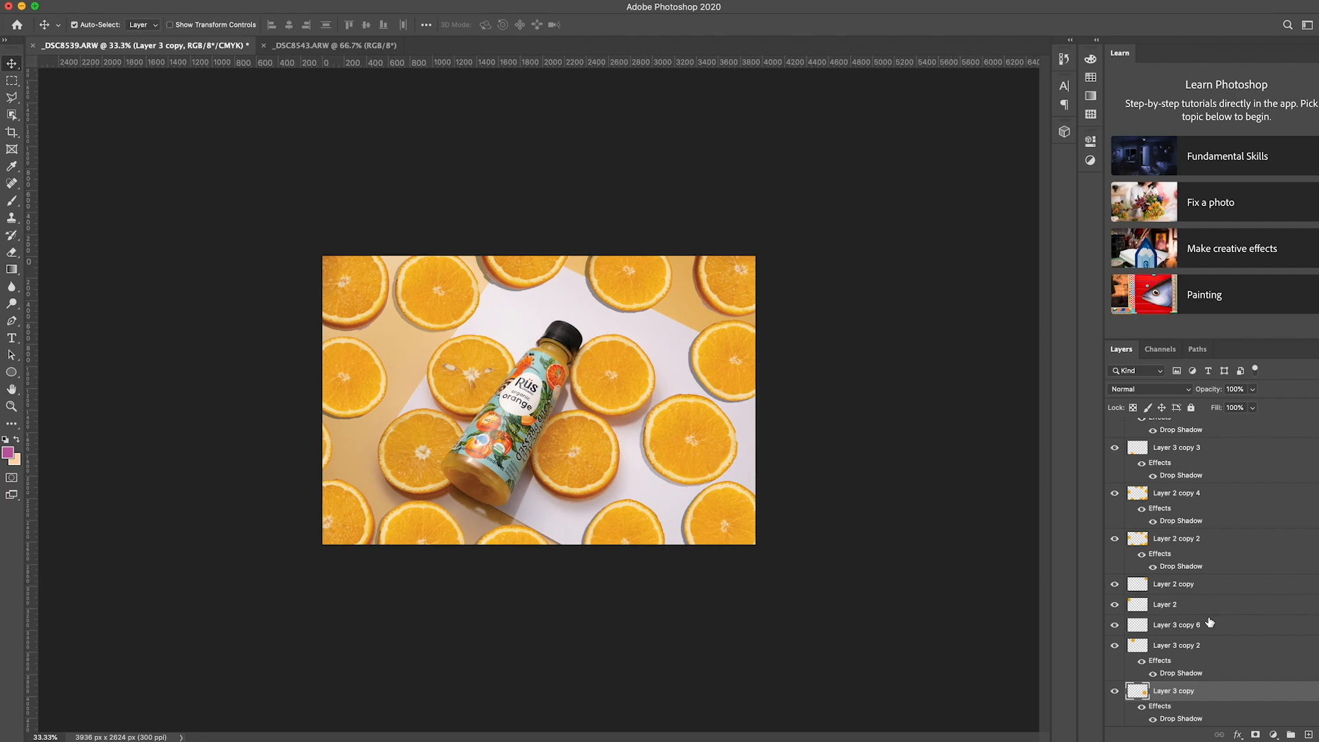
pyautogui.scroll(-3, 1214, 621)
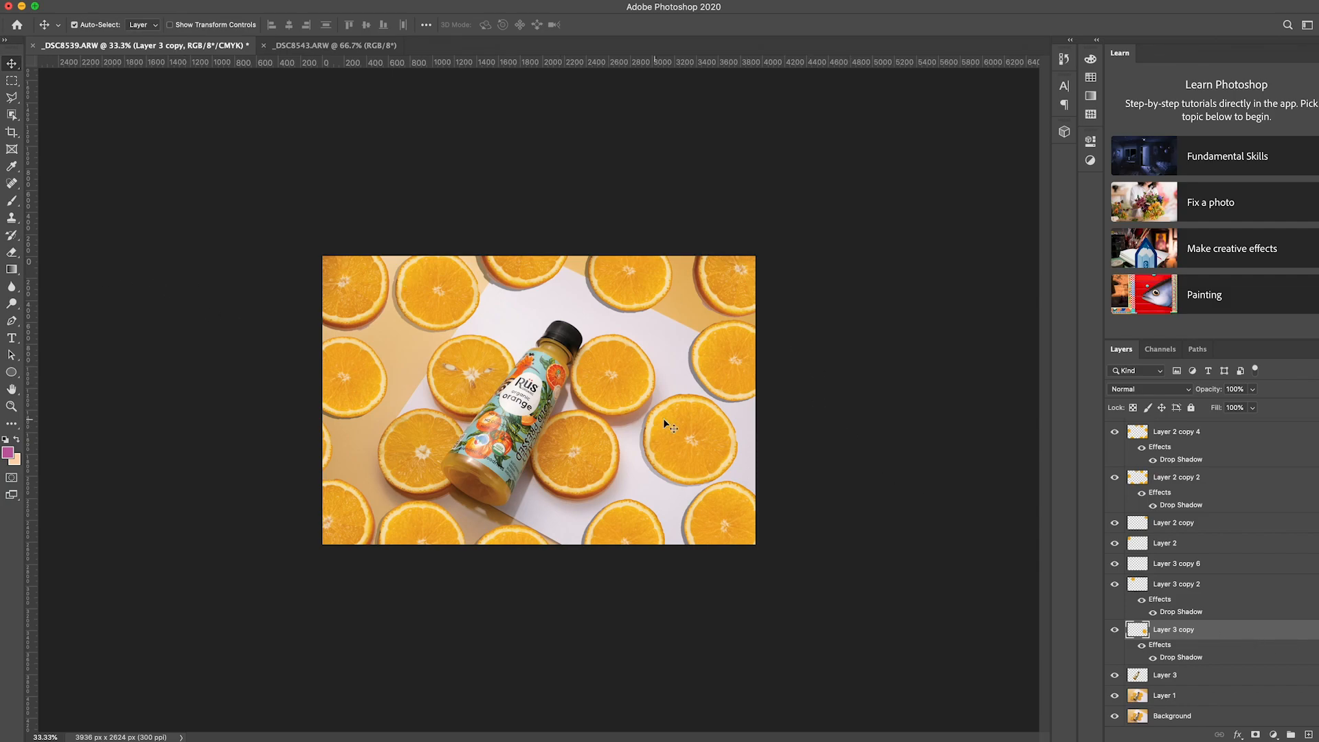
pyautogui.press('super+plus')
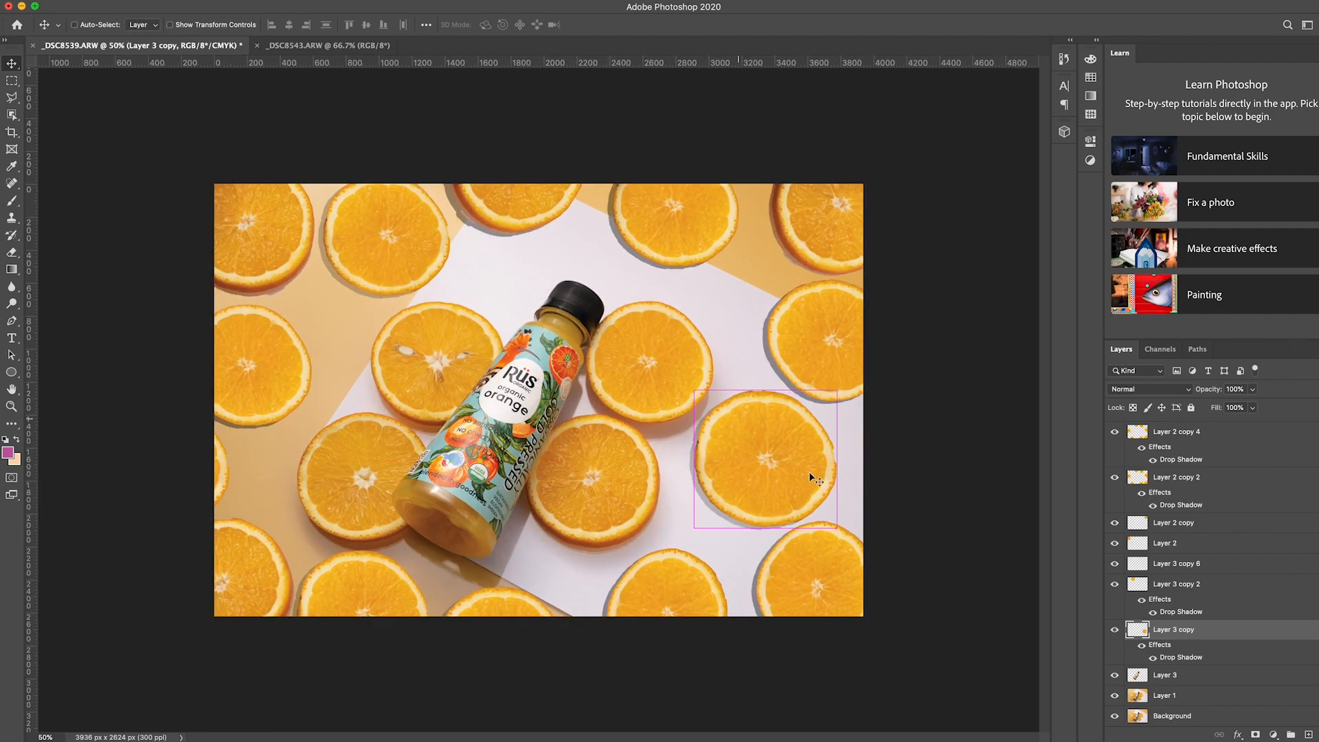
pyautogui.press('super+minus')
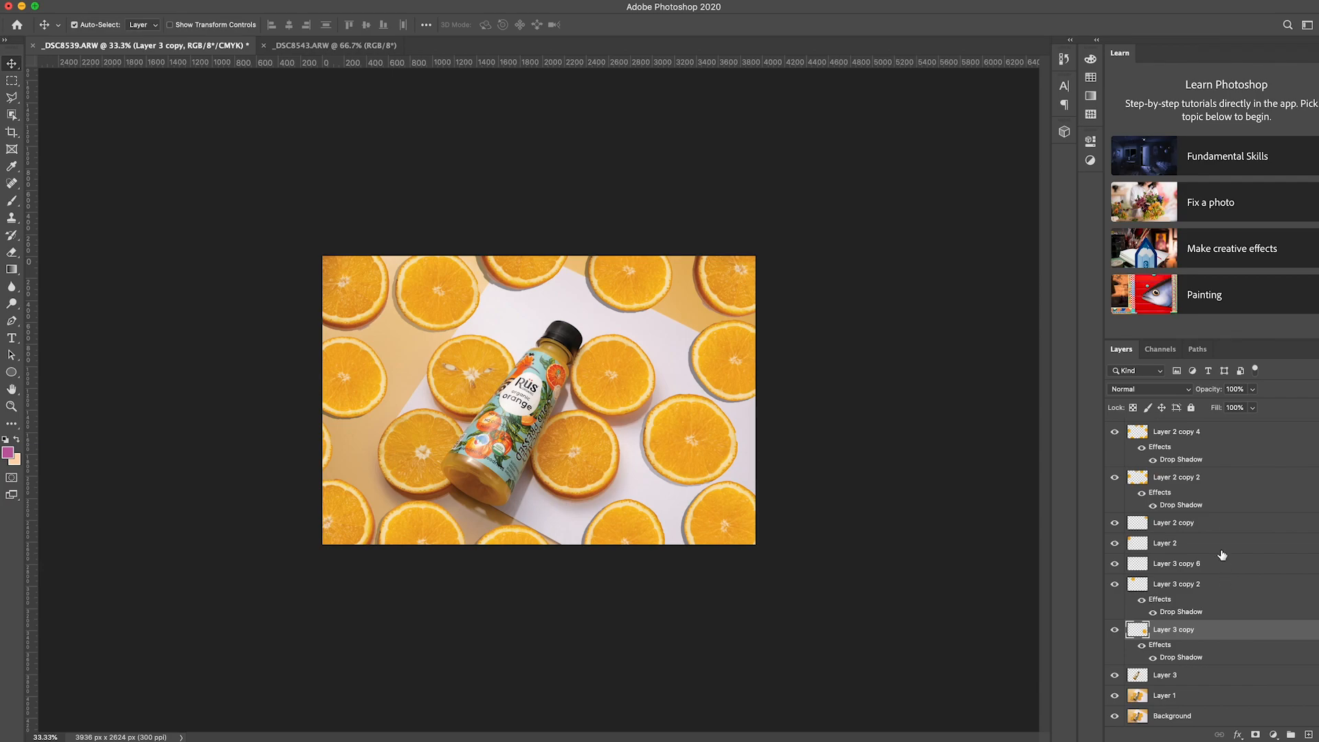
# Add a Color Lookup adjustment layer above the topmost layer, Layer 2 copy 3.
pyautogui.scroll(5, 1223, 560)
pyautogui.click(1197, 428)
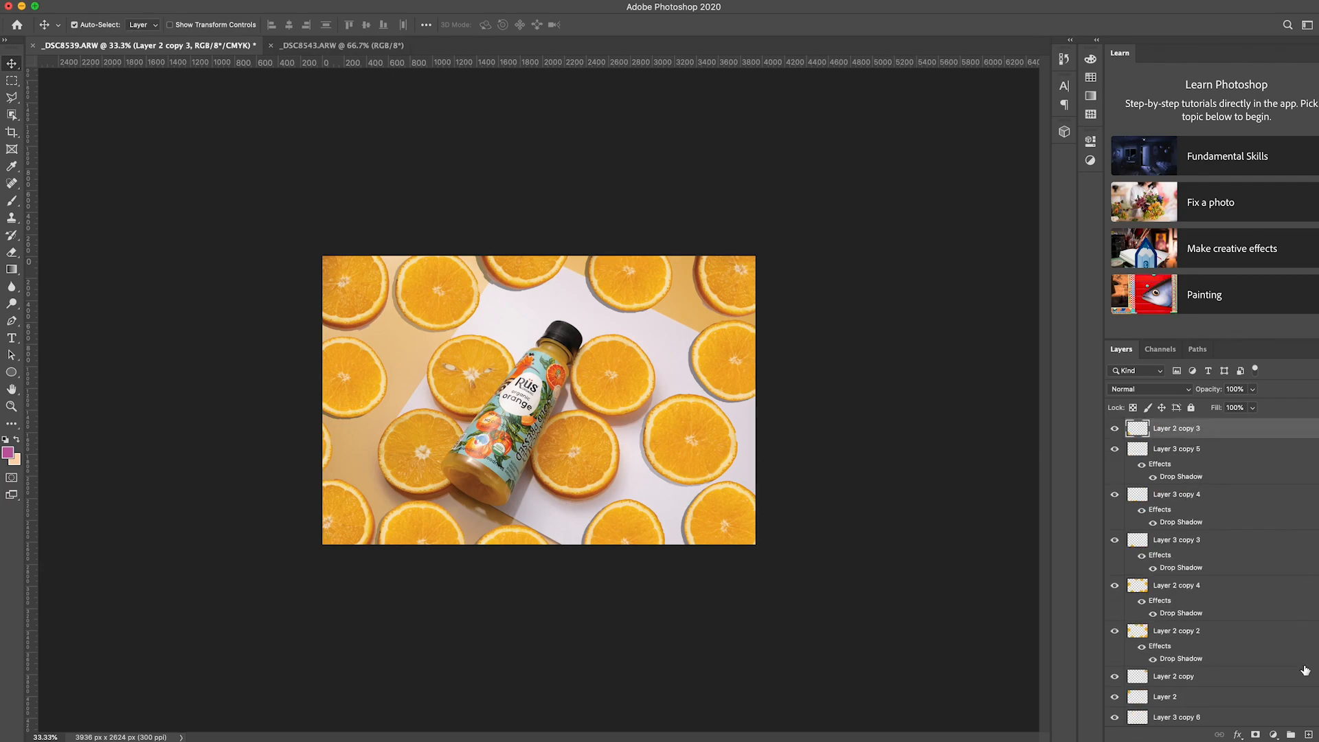
pyautogui.click(1275, 734)
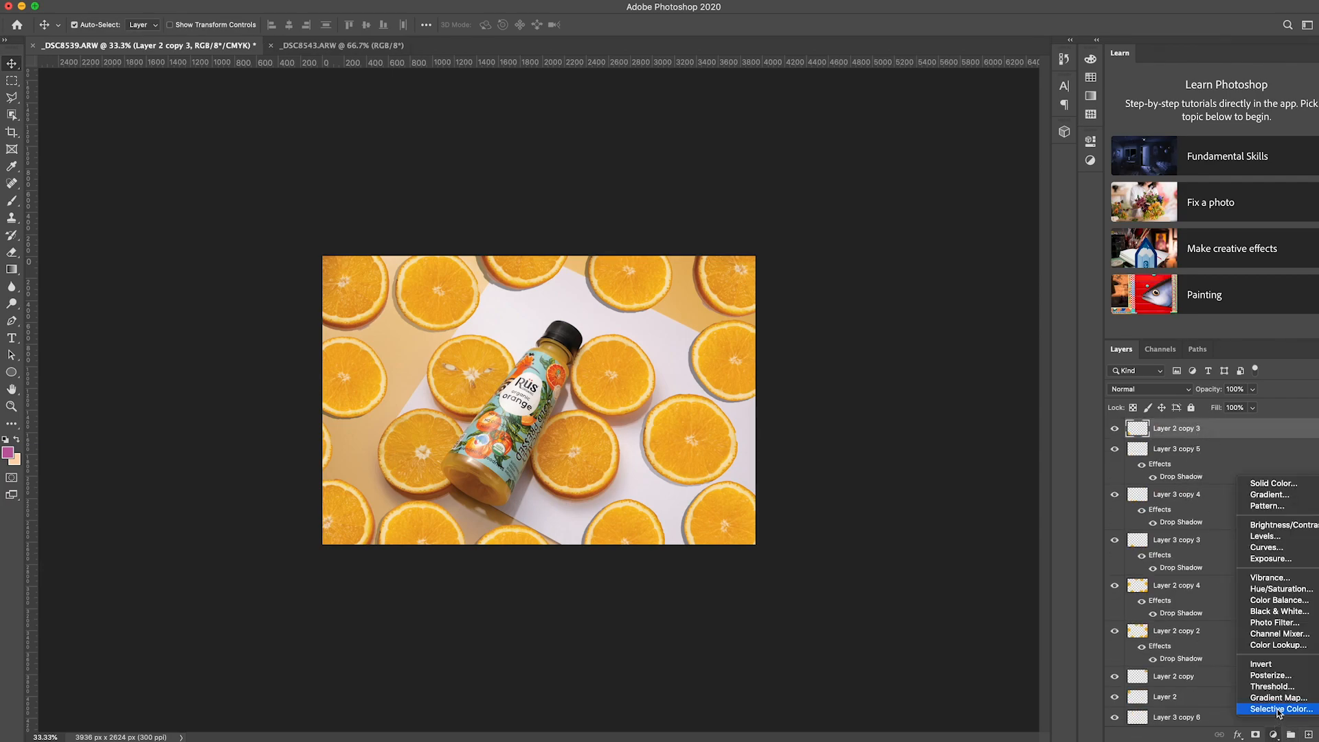
pyautogui.click(1278, 644)
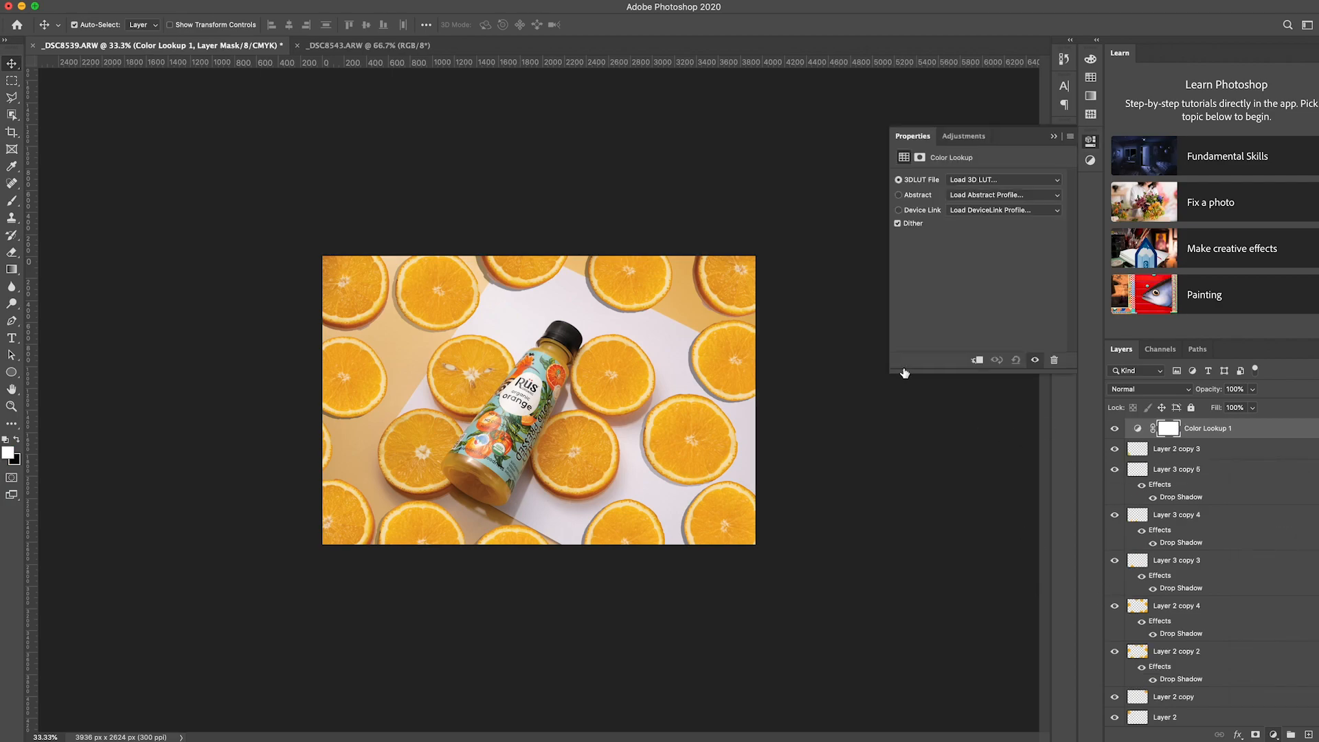
# Try the 3D LUTs in order from 2Strip.look through Bleach Bypass, Candlelight, Crisp_Warm and DropBlues to EdgyAmber.3DL on the Color Lookup layer.
pyautogui.click(989, 180)
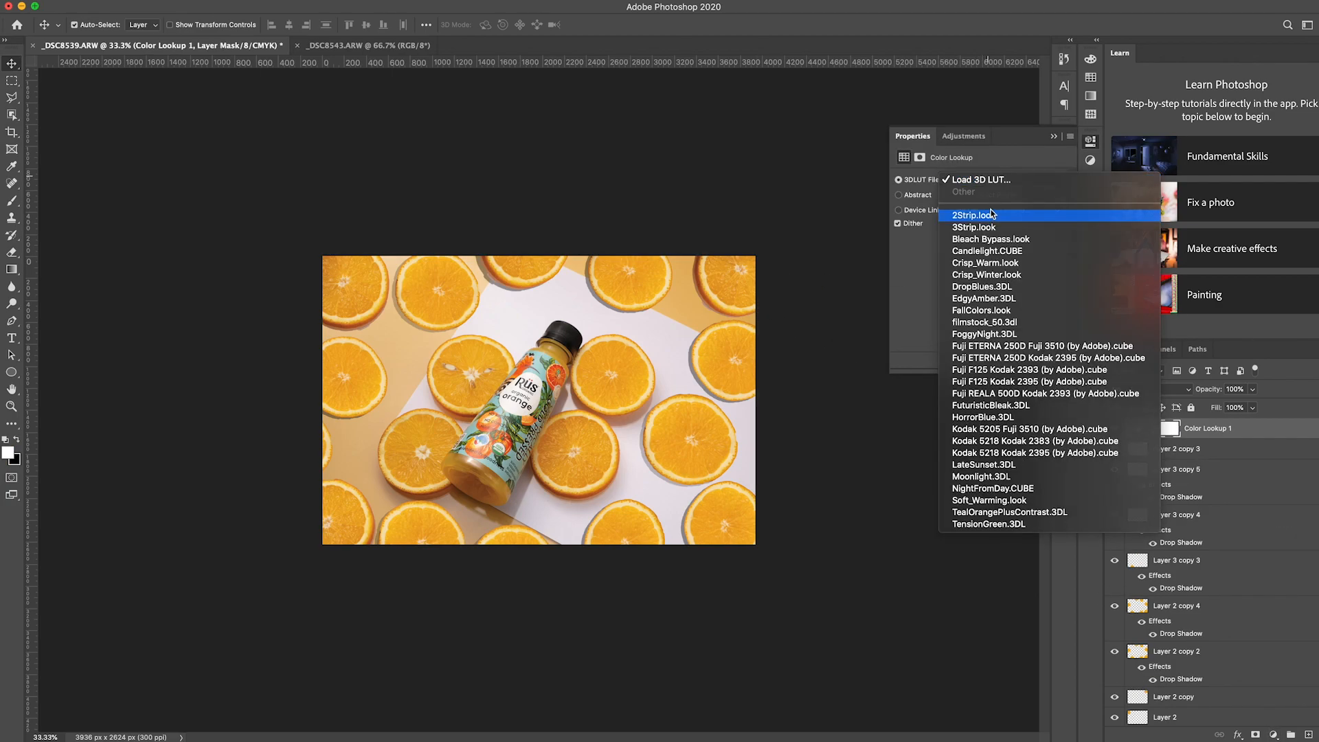
pyautogui.click(985, 215)
pyautogui.click(985, 184)
pyautogui.click(983, 191)
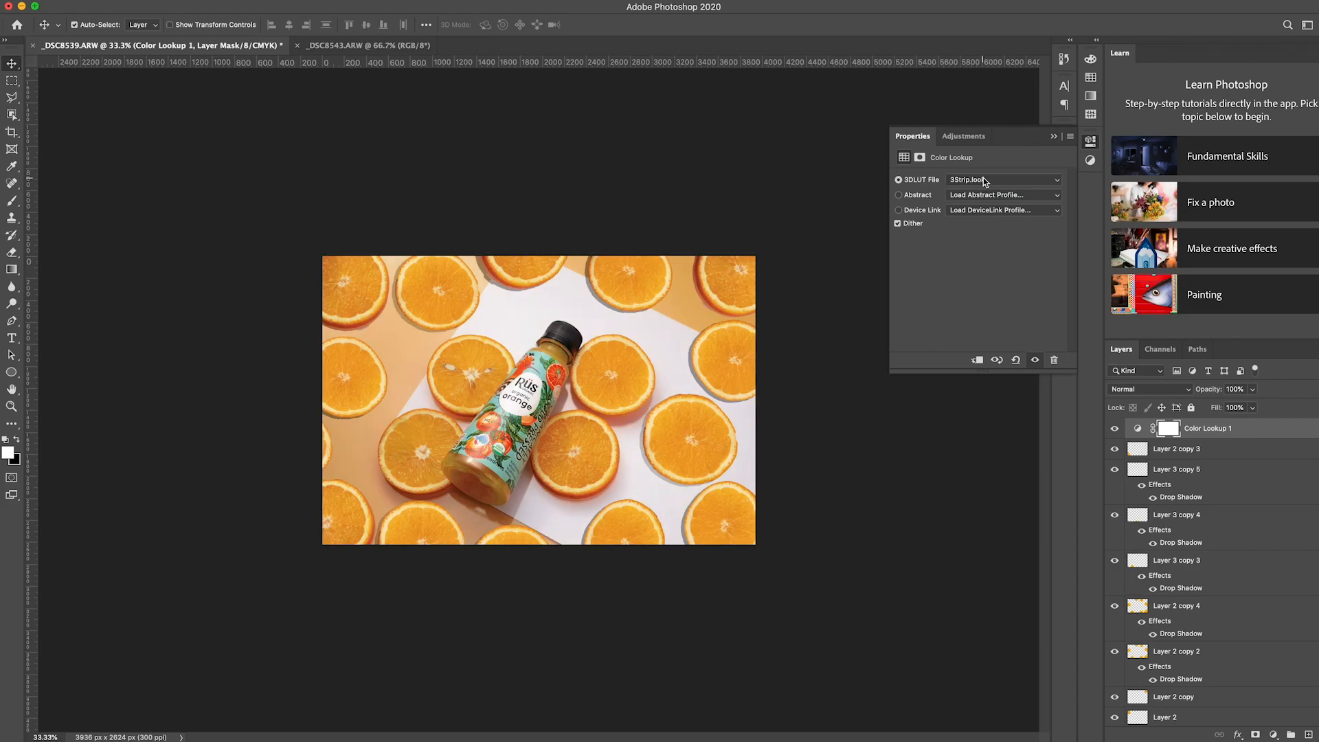
pyautogui.click(984, 187)
pyautogui.click(987, 195)
pyautogui.click(982, 180)
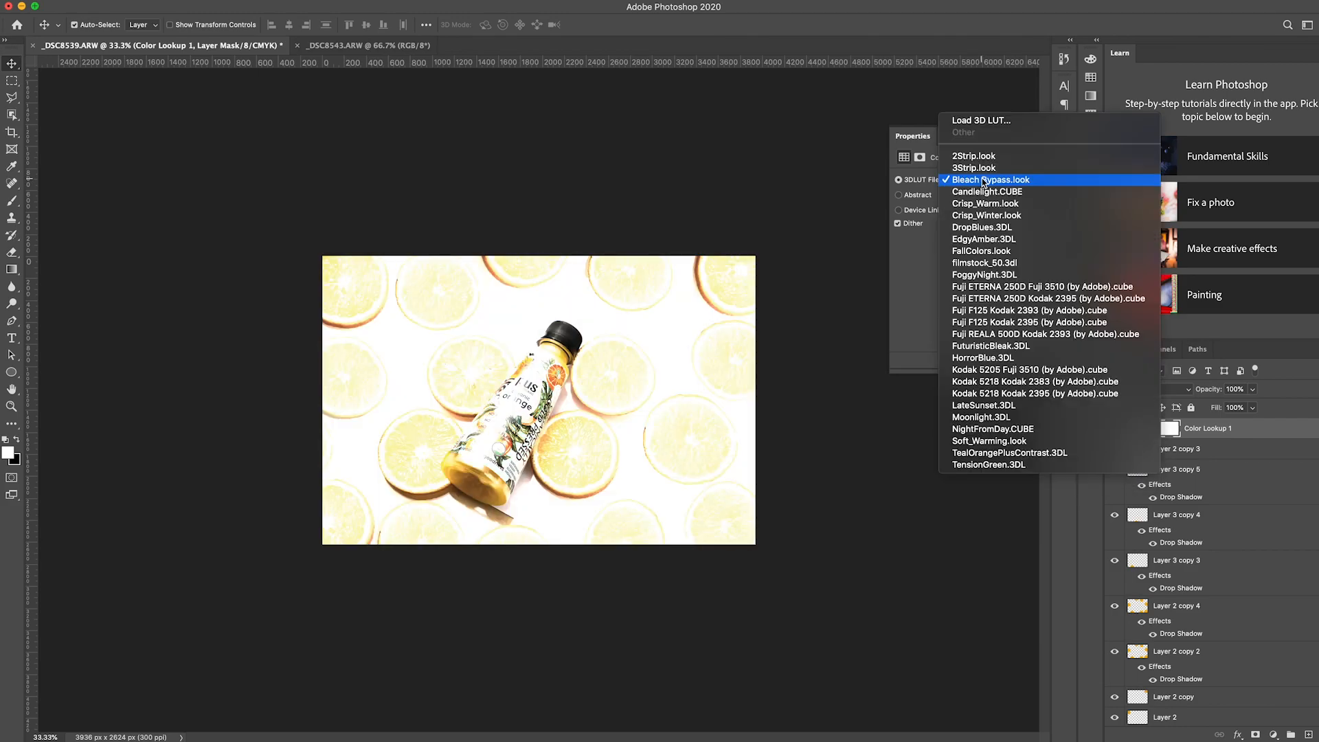
pyautogui.click(983, 190)
pyautogui.click(982, 180)
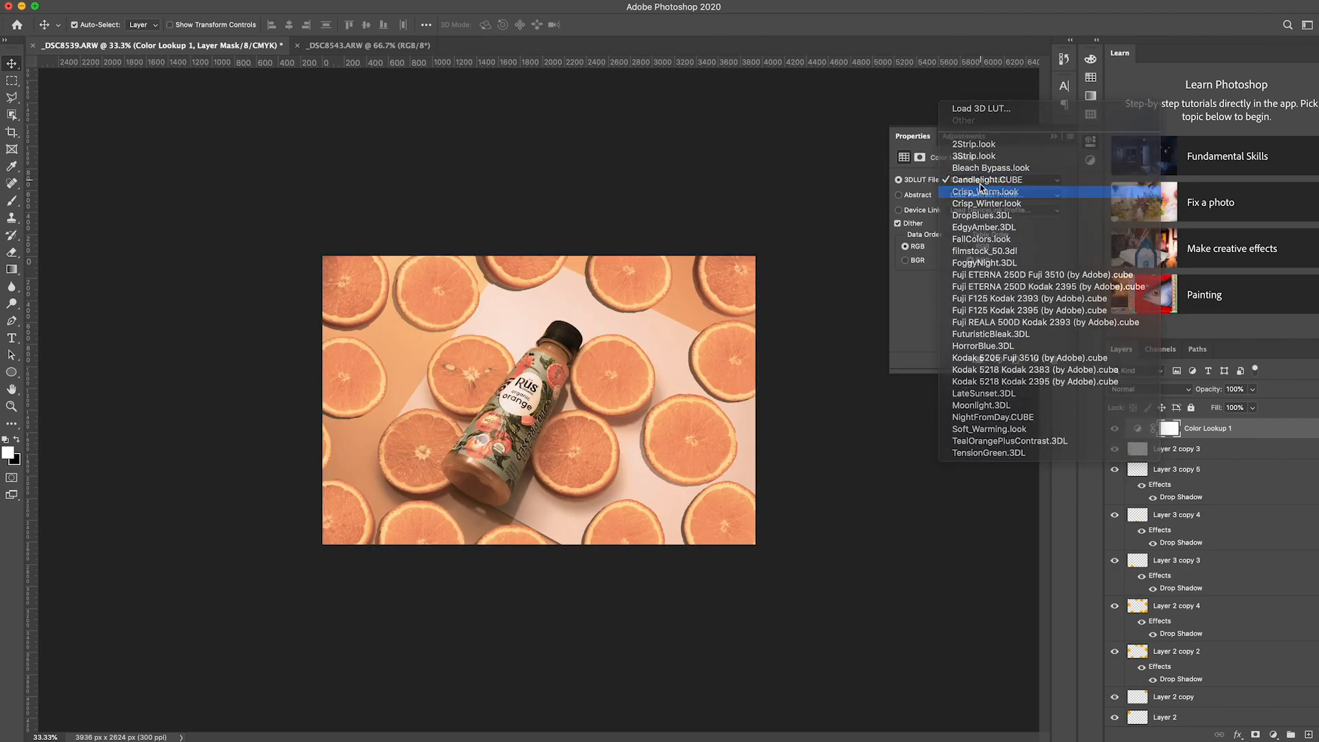
pyautogui.click(983, 191)
pyautogui.click(982, 180)
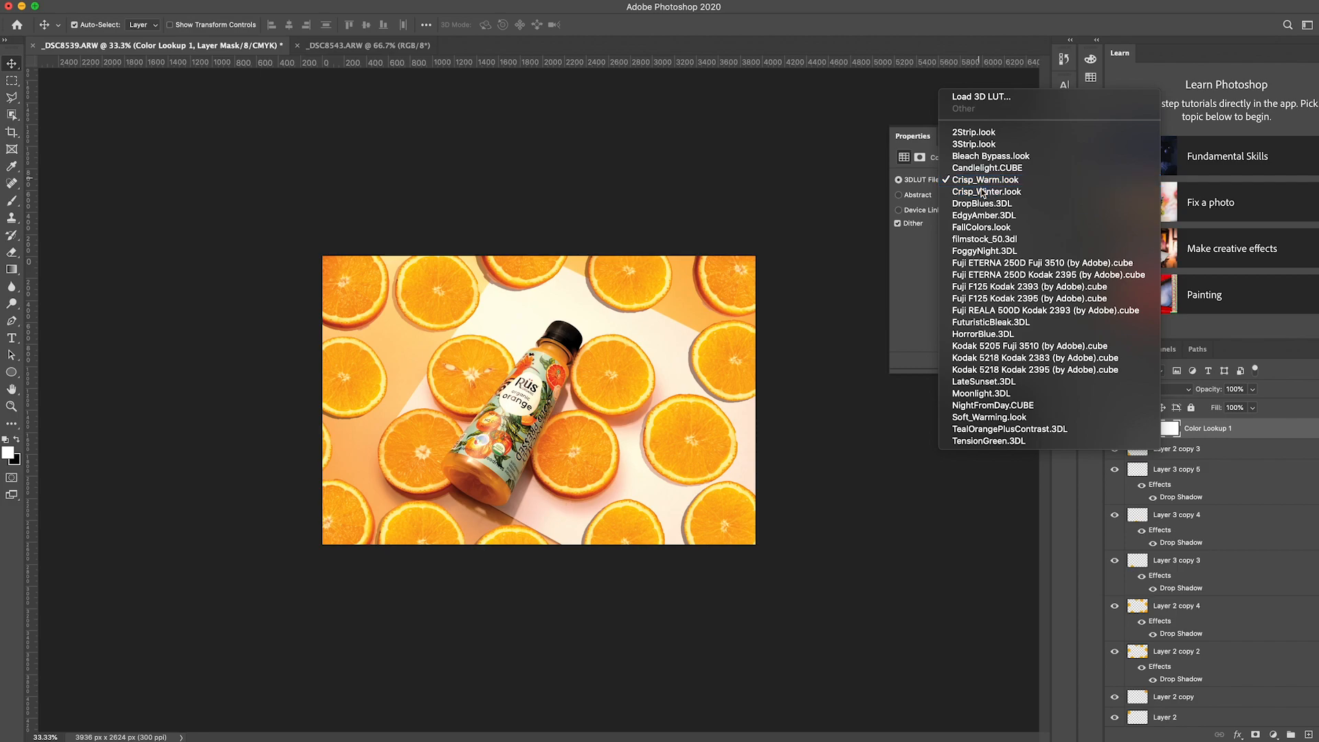
pyautogui.click(983, 192)
pyautogui.click(983, 180)
pyautogui.click(983, 191)
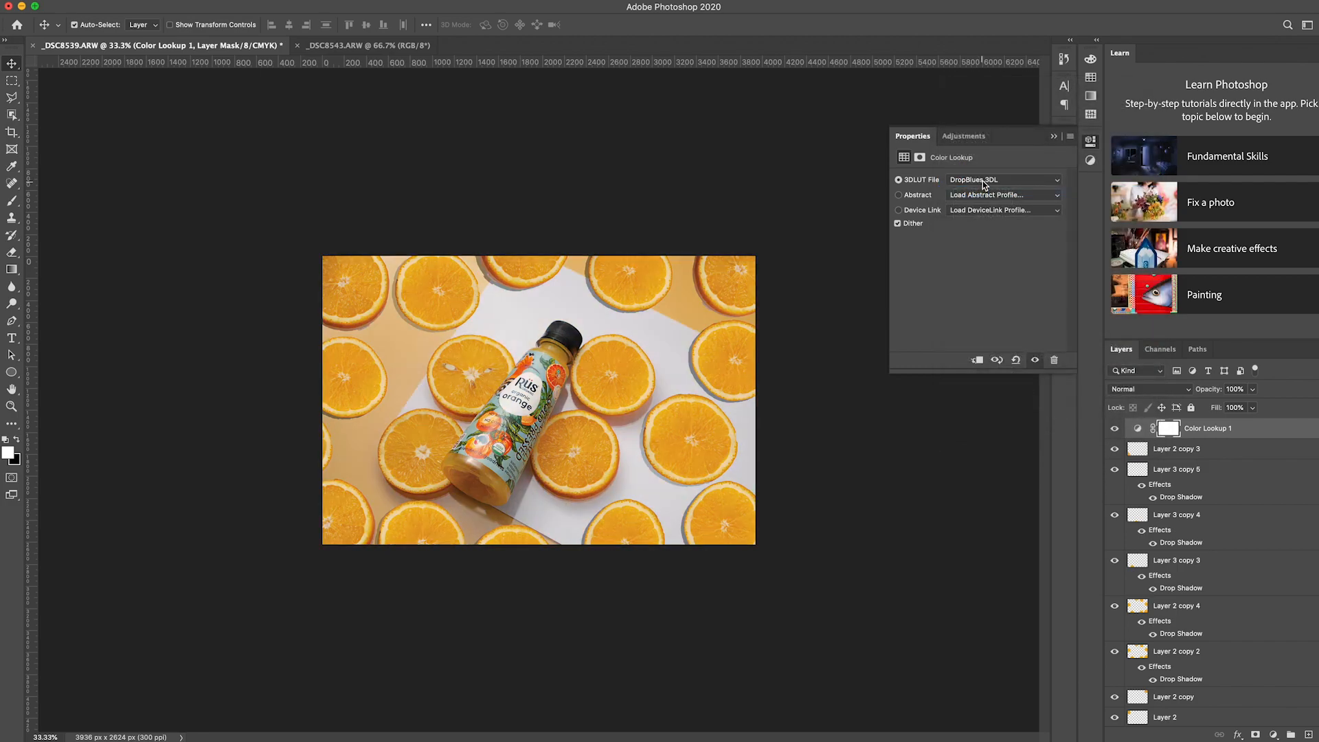
pyautogui.click(983, 180)
pyautogui.click(983, 192)
# Apply the FallColors.look 3D LUT and reduce the Color Lookup layer's opacity to 65%.
pyautogui.click(982, 180)
pyautogui.click(984, 192)
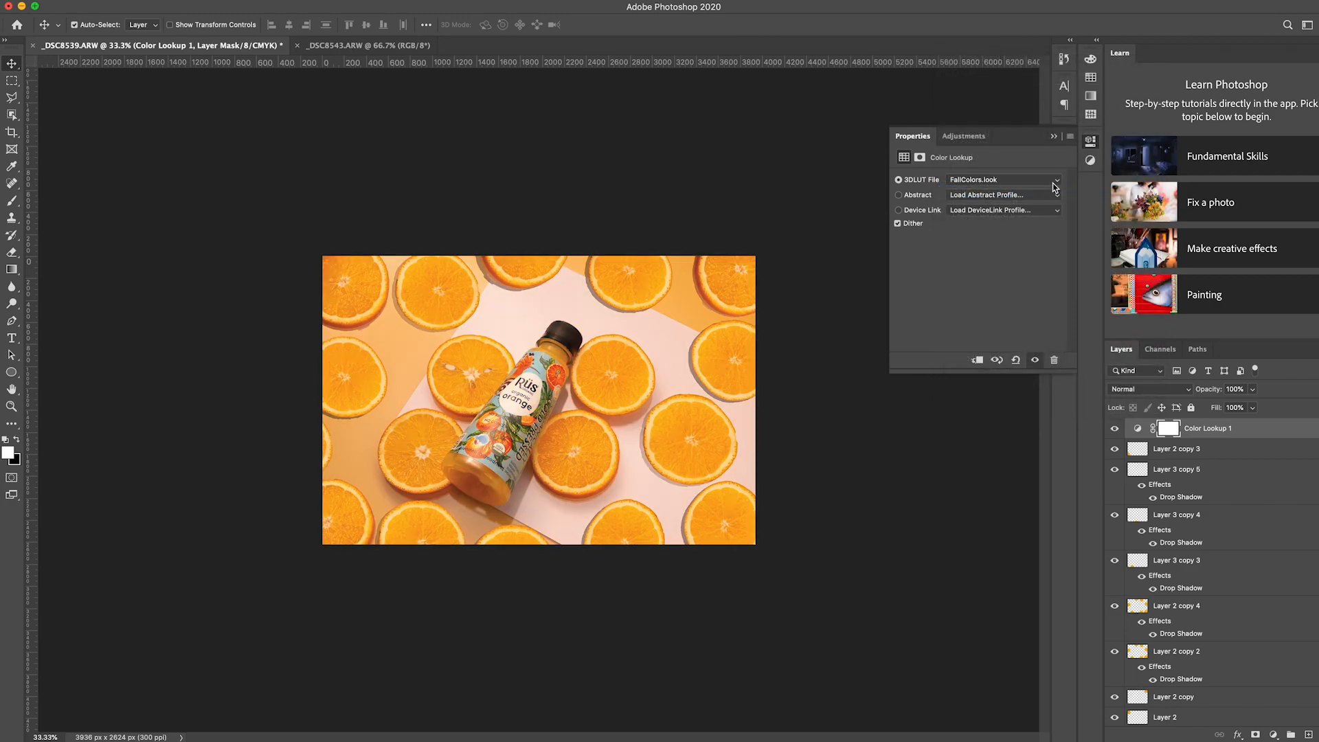
pyautogui.click(1055, 138)
pyautogui.moveTo(1220, 391); pyautogui.dragTo(1175, 389)
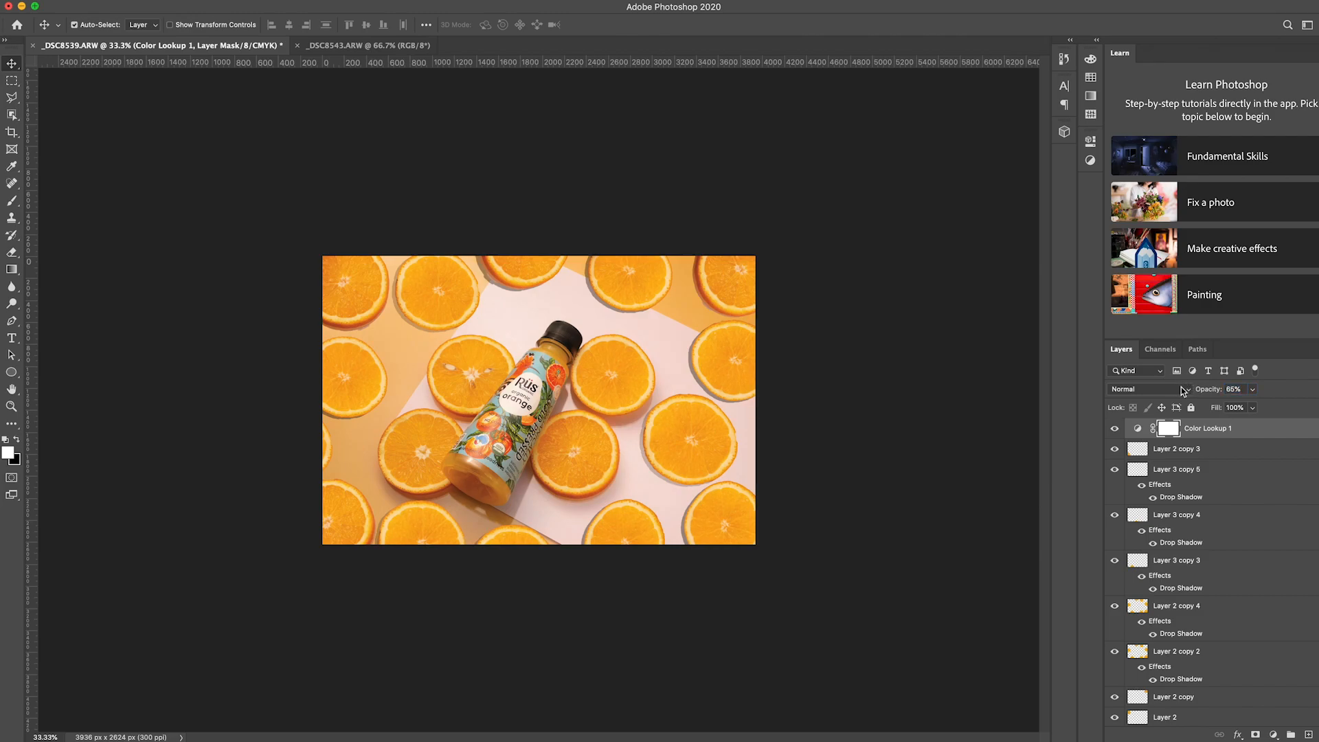